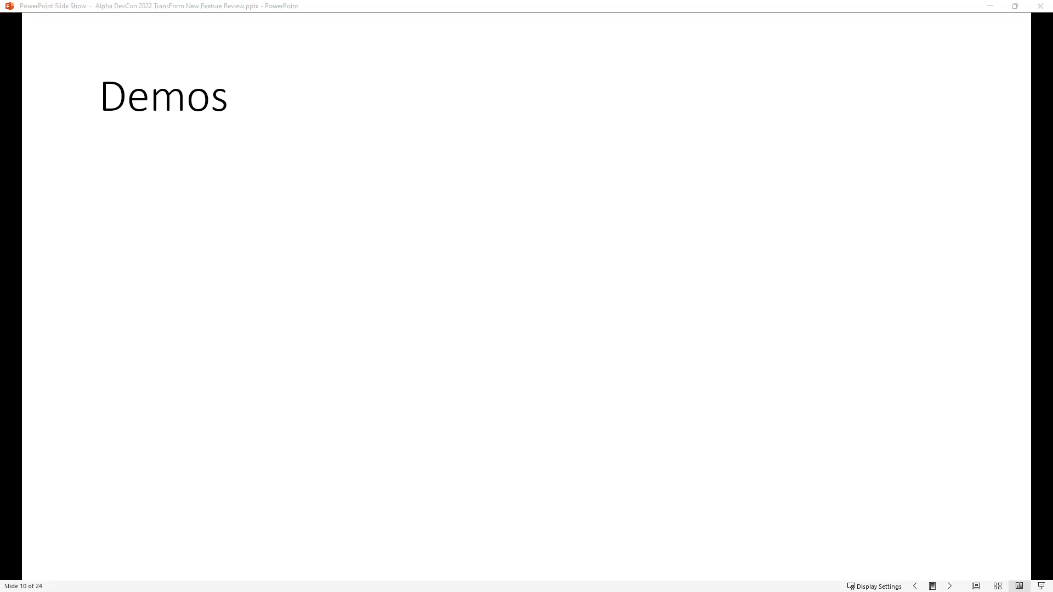
- Switch to the TransForm Filler in Chrome, return to the list of forms and adjust the browser window's width
key(alt+Tab)
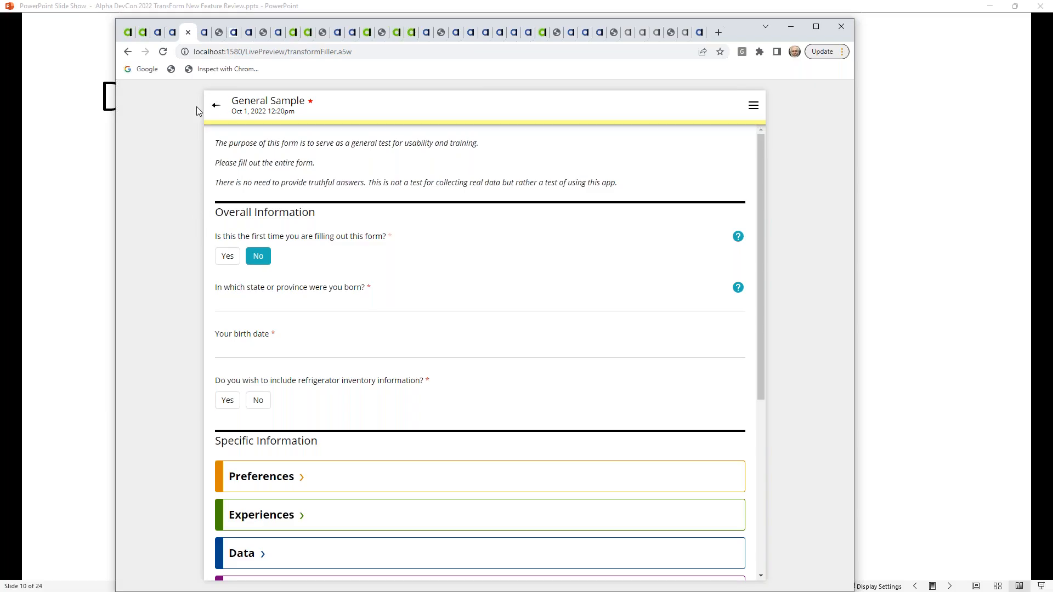
click(217, 106)
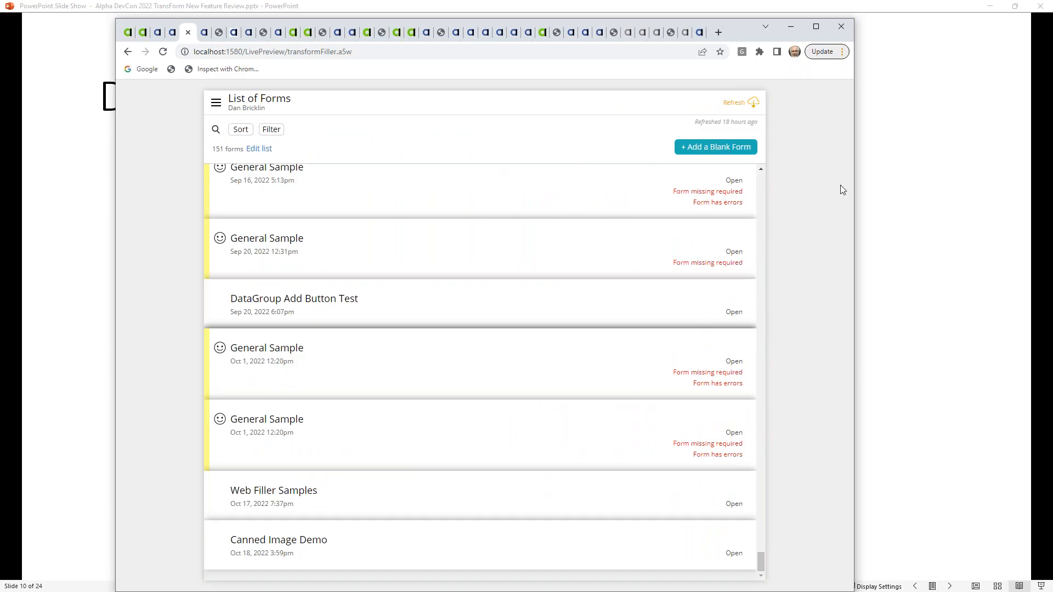
drag(856, 186, 933, 187)
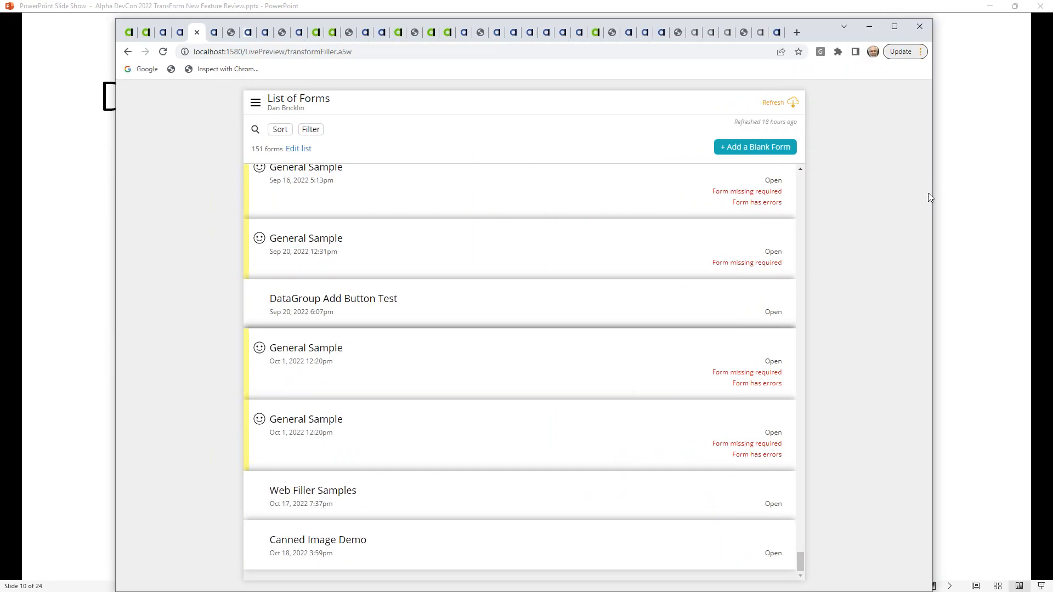
drag(935, 189, 832, 216)
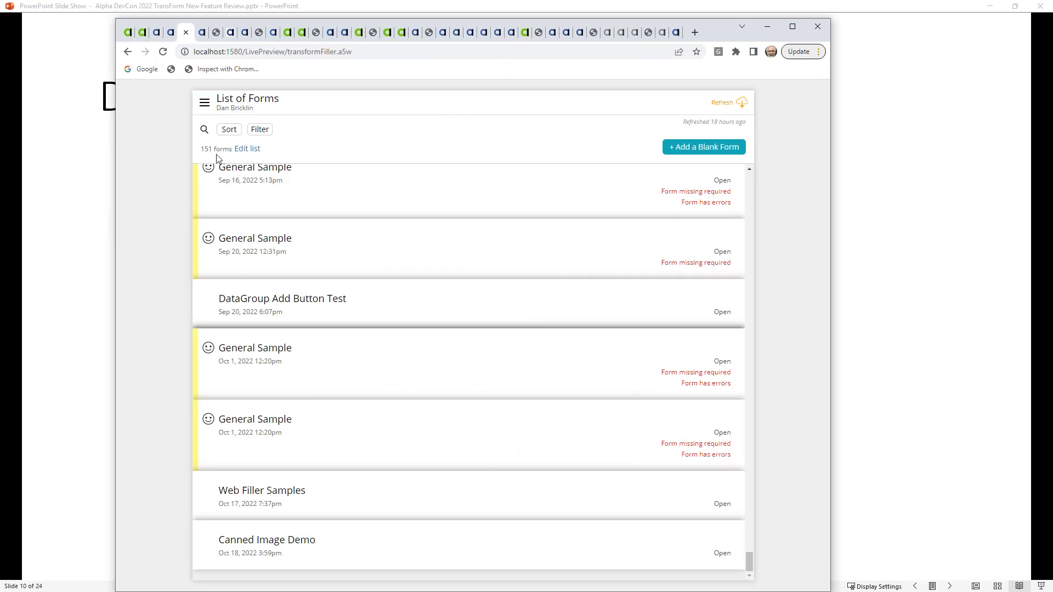
- Open the Multiple Screen Size Support page from the table of contents of the app's help
click(204, 103)
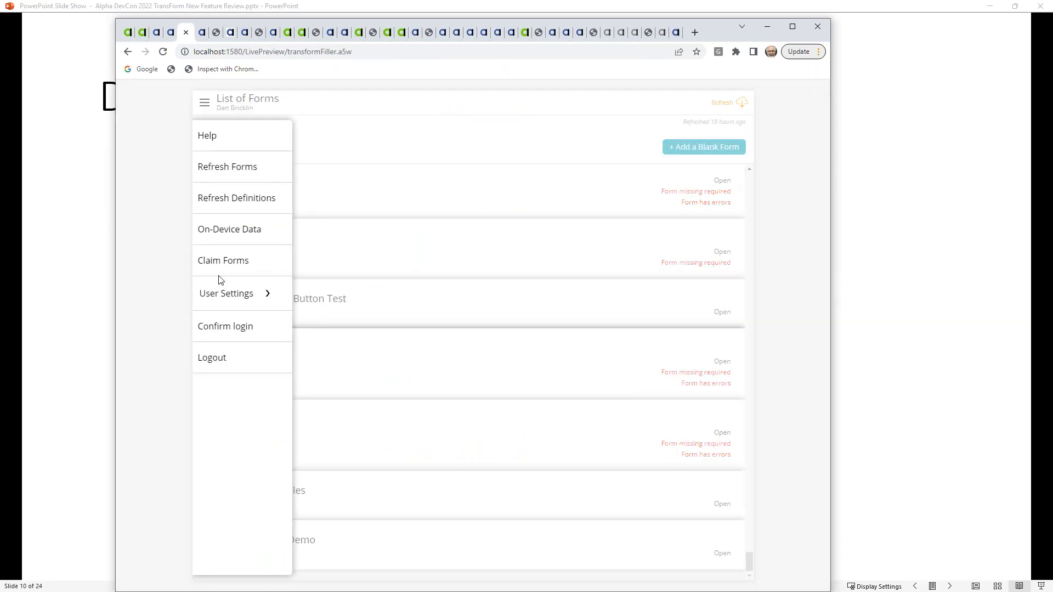
click(207, 138)
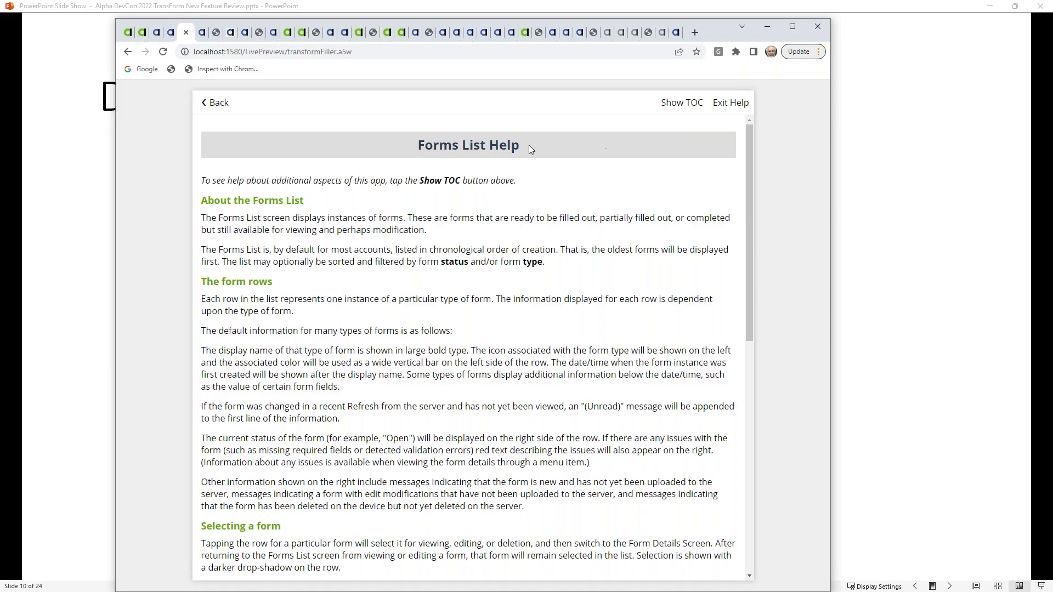
click(672, 103)
scroll(316, 405, down, 1)
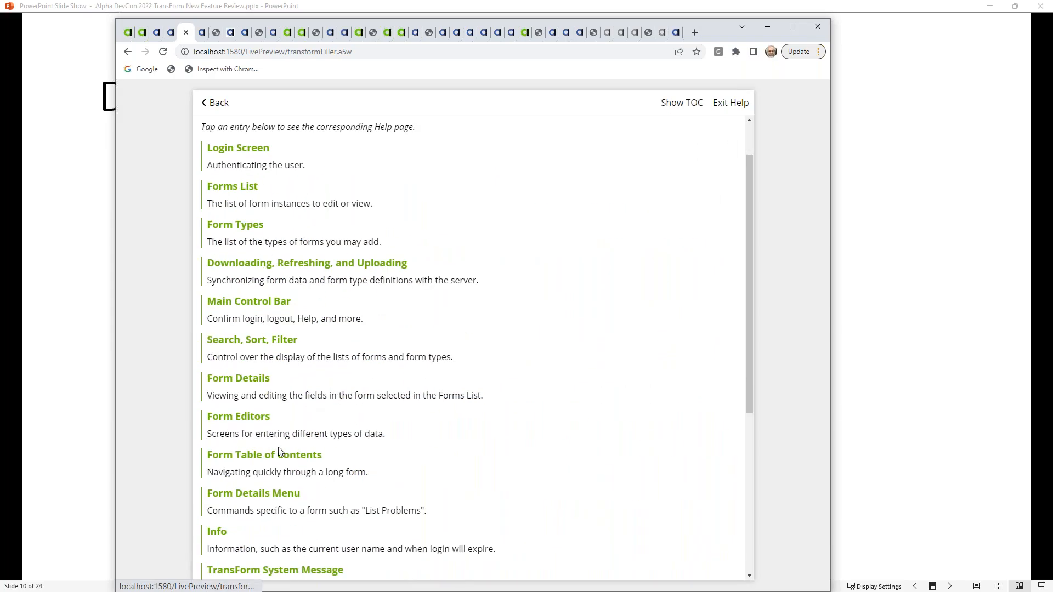
scroll(285, 414, down, 1)
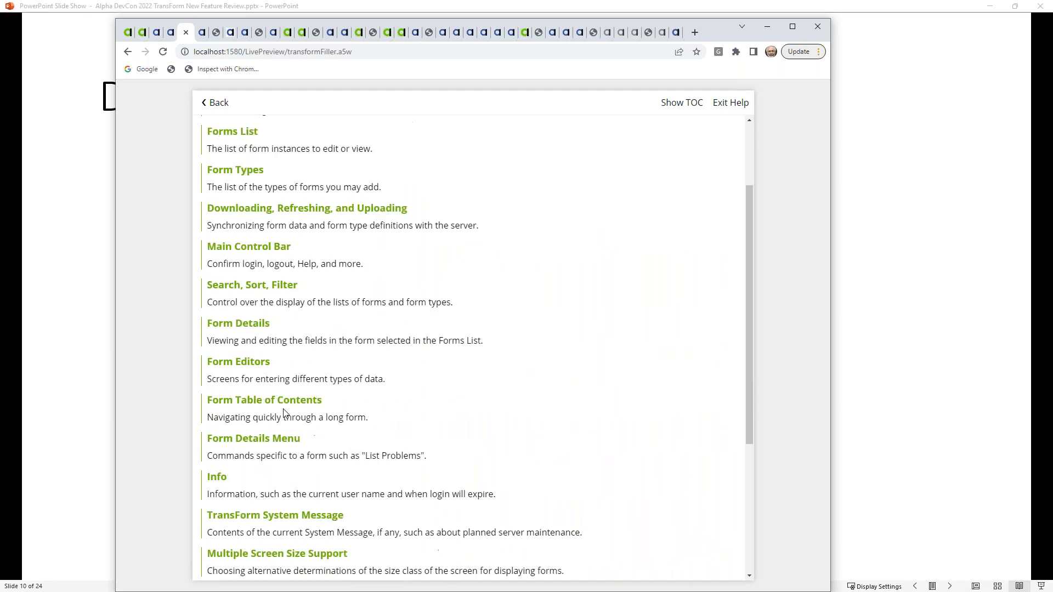
scroll(285, 422, down, 1)
scroll(288, 426, down, 1)
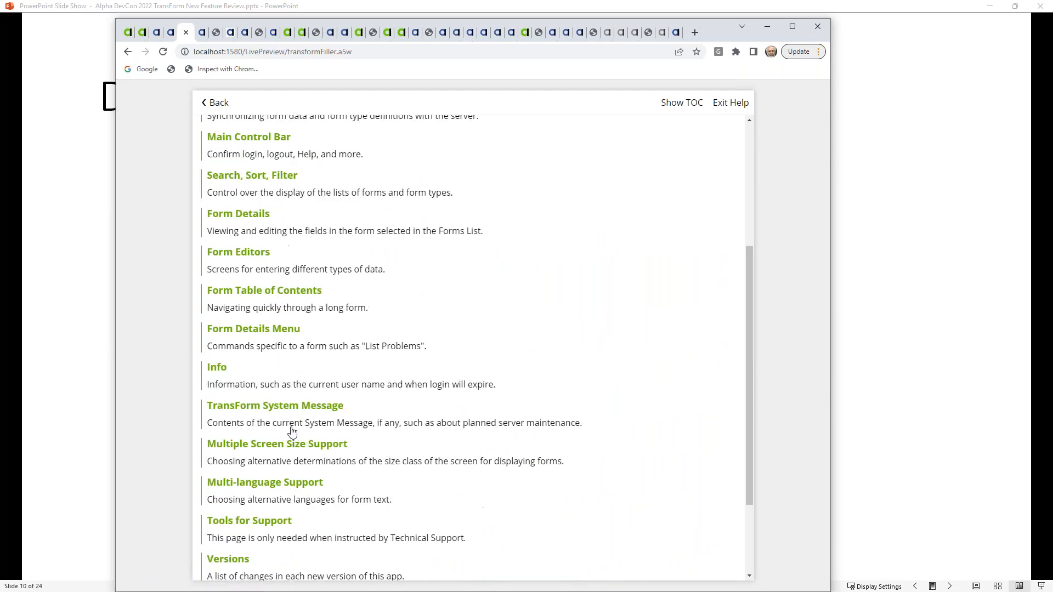
click(299, 444)
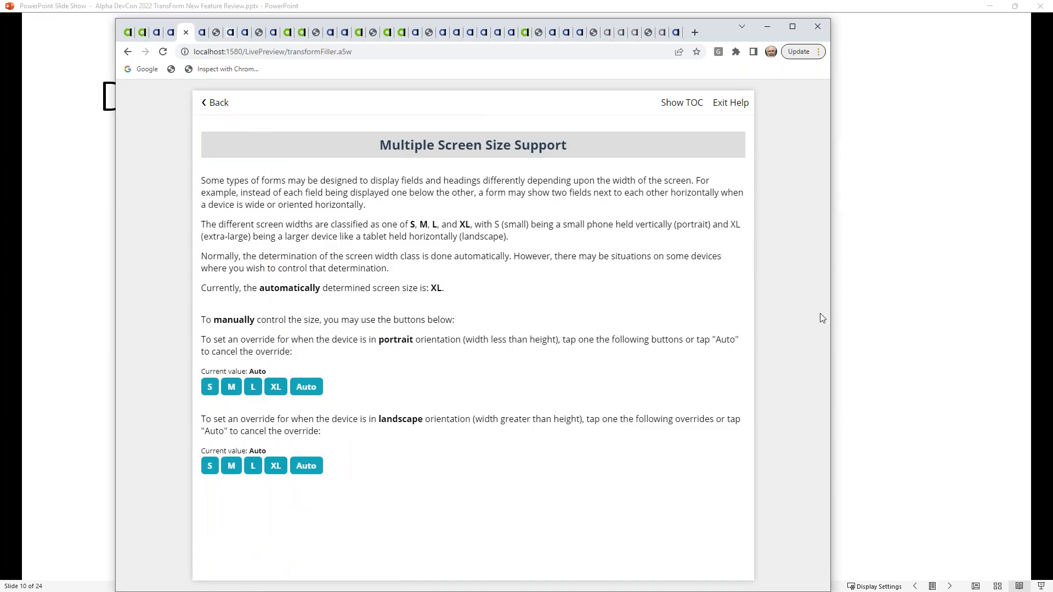
- Examine the automatically determined screen size with the browser window narrowed and widened again, and exit the help
drag(832, 310, 404, 312)
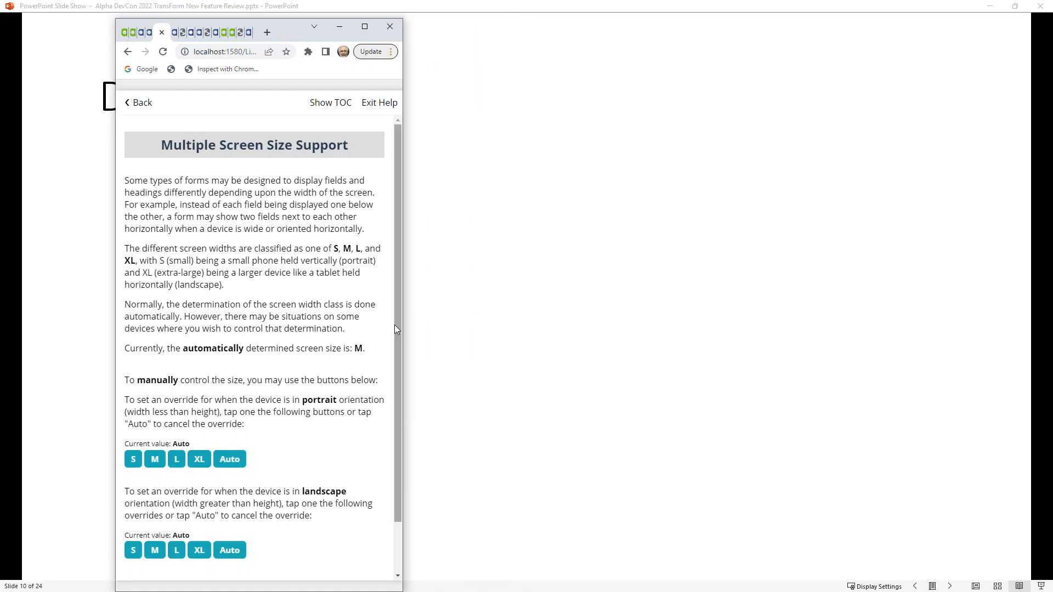
drag(403, 328, 750, 343)
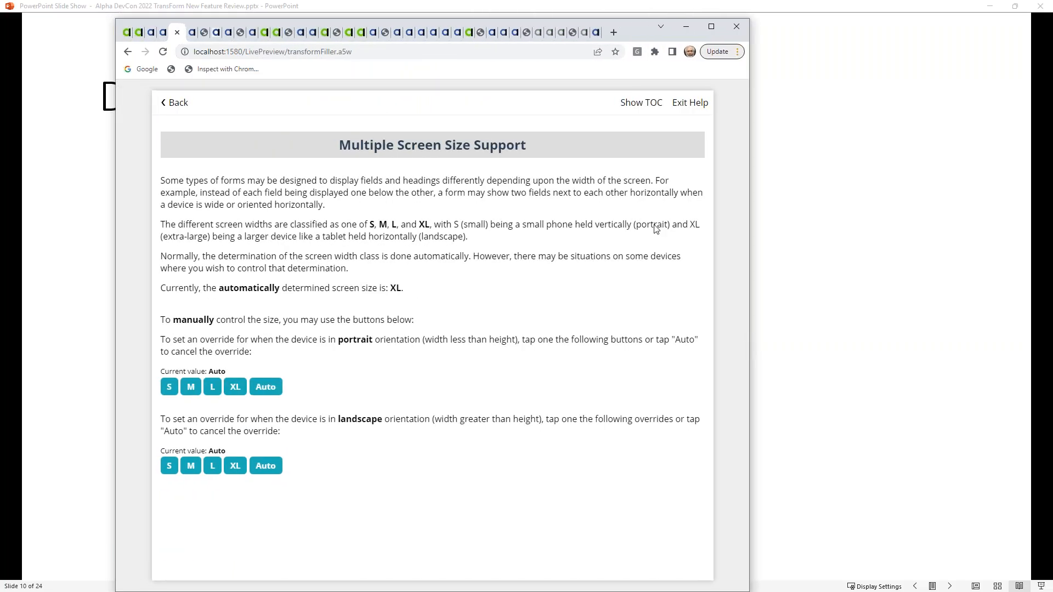
click(691, 104)
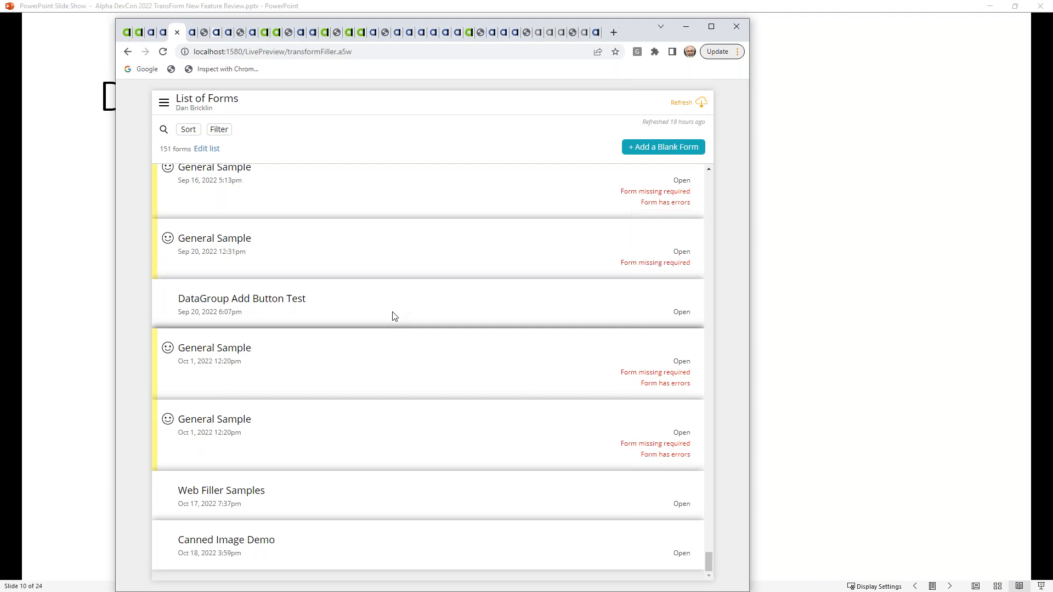
- In the upper General Sample form of Oct 1, 2022, answer No to the first-time question and view that question's help
click(393, 372)
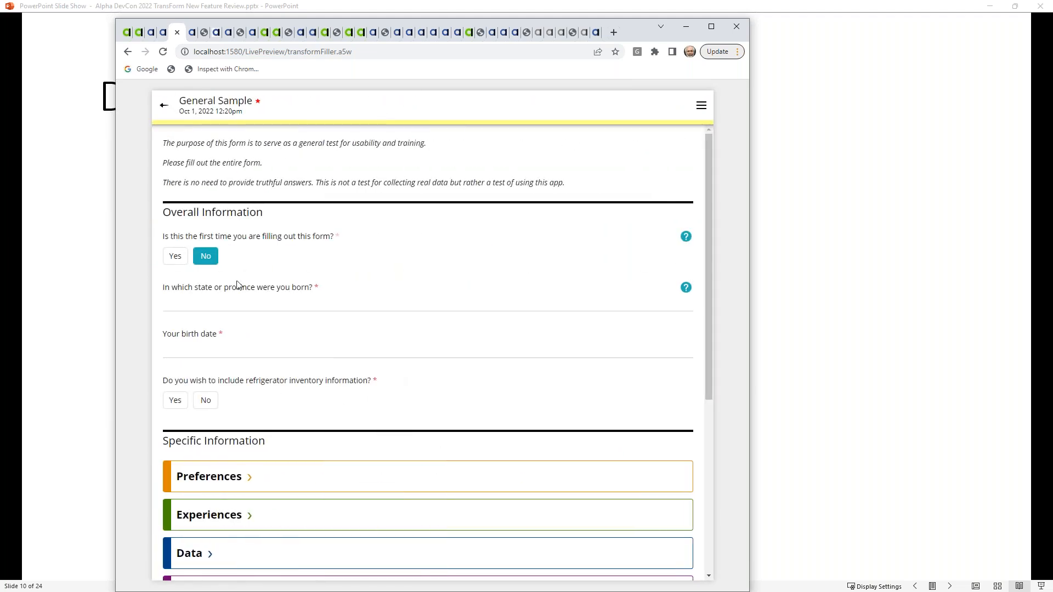
click(175, 256)
click(210, 256)
click(686, 237)
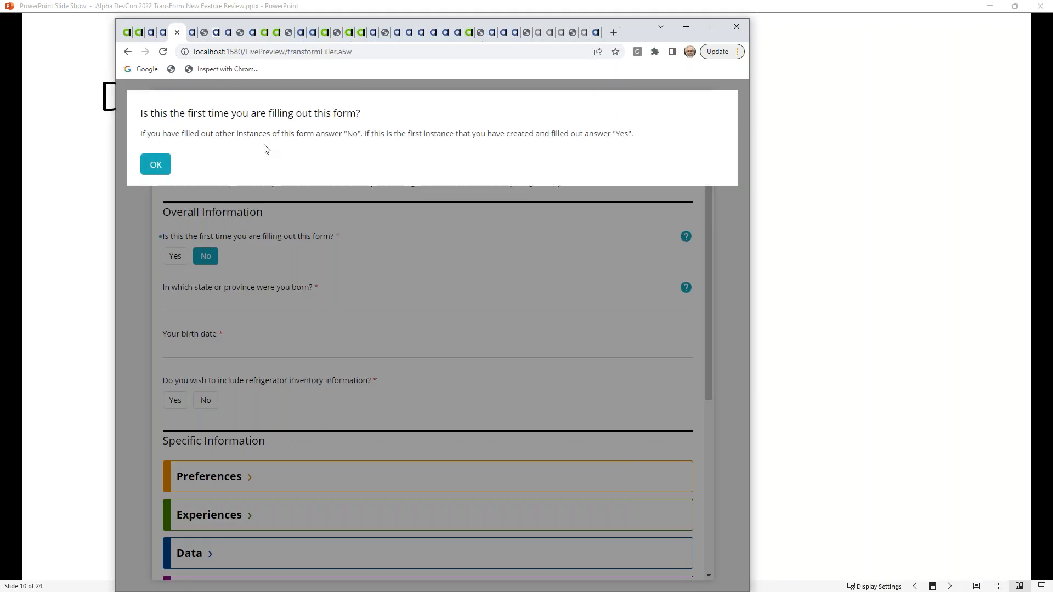
click(169, 161)
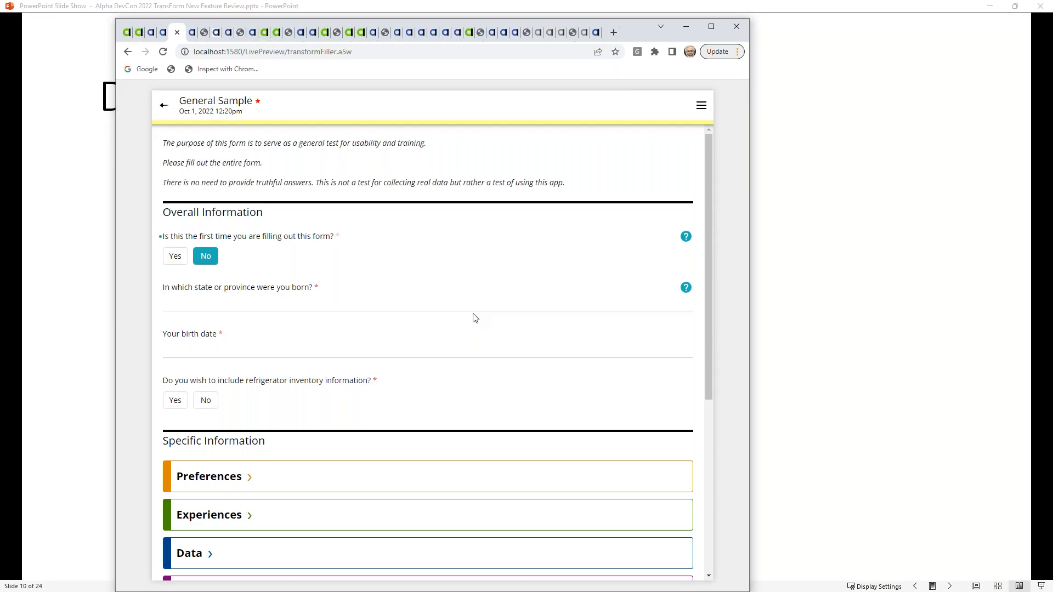
- Add a new photo item in the Photos section of the General Sample form
scroll(476, 318, down, 4)
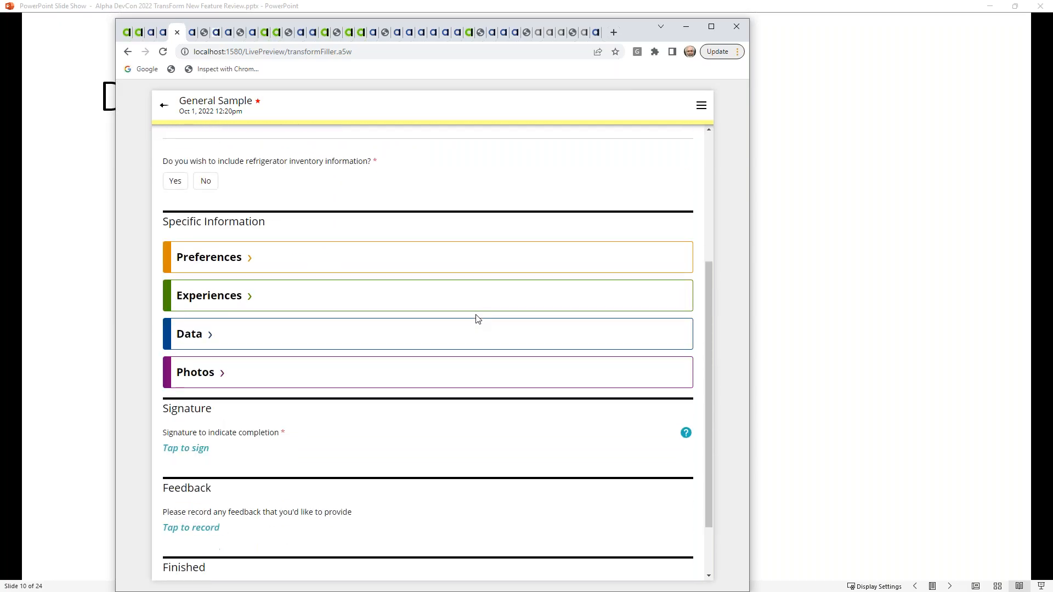
click(241, 372)
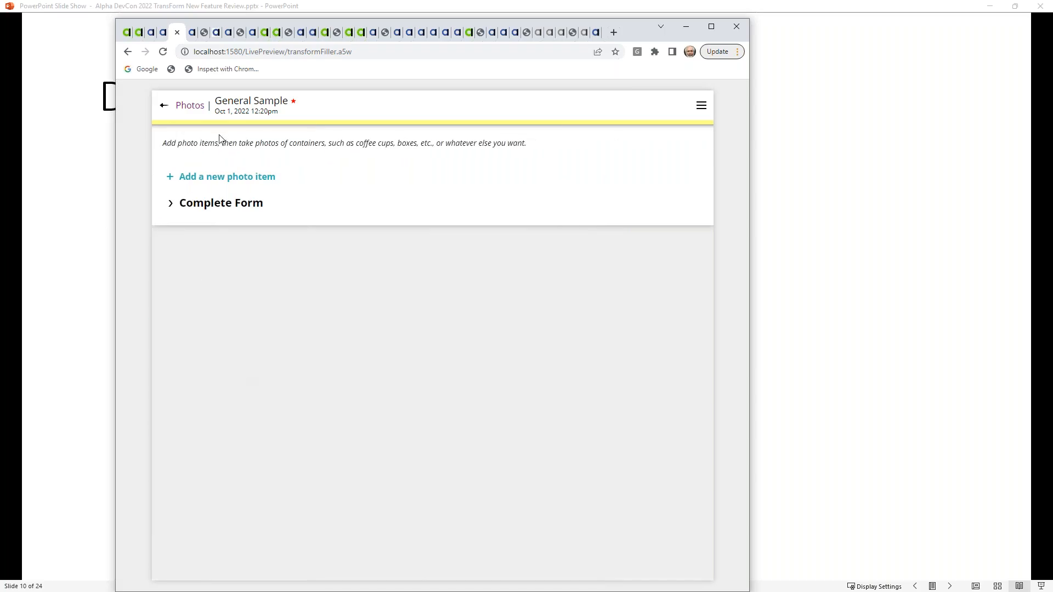
click(218, 178)
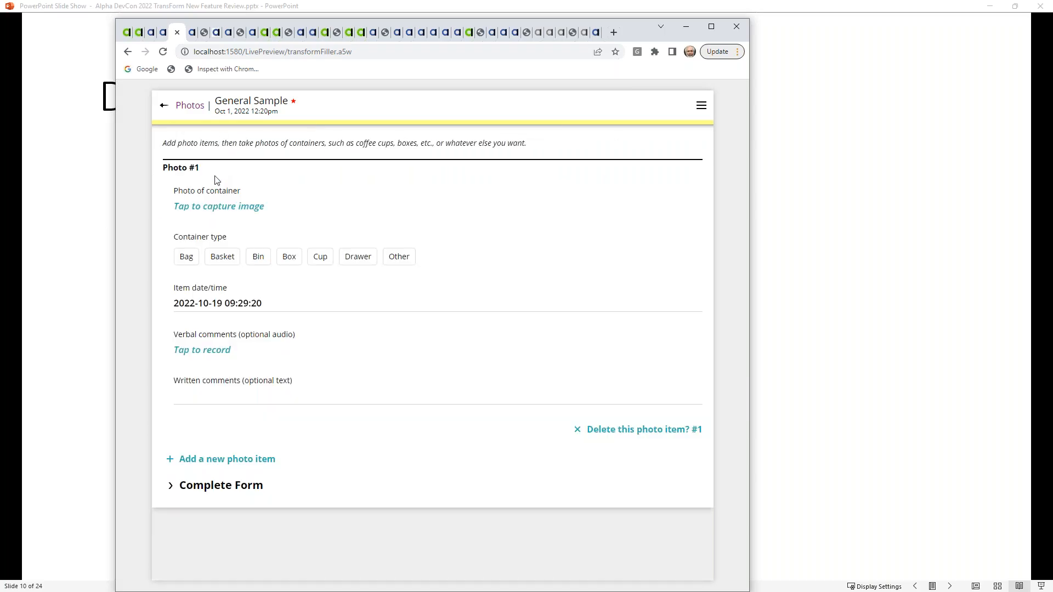
- Capture the container photo for Photo #1 with the Integrated Camera and accept it into the form
click(217, 209)
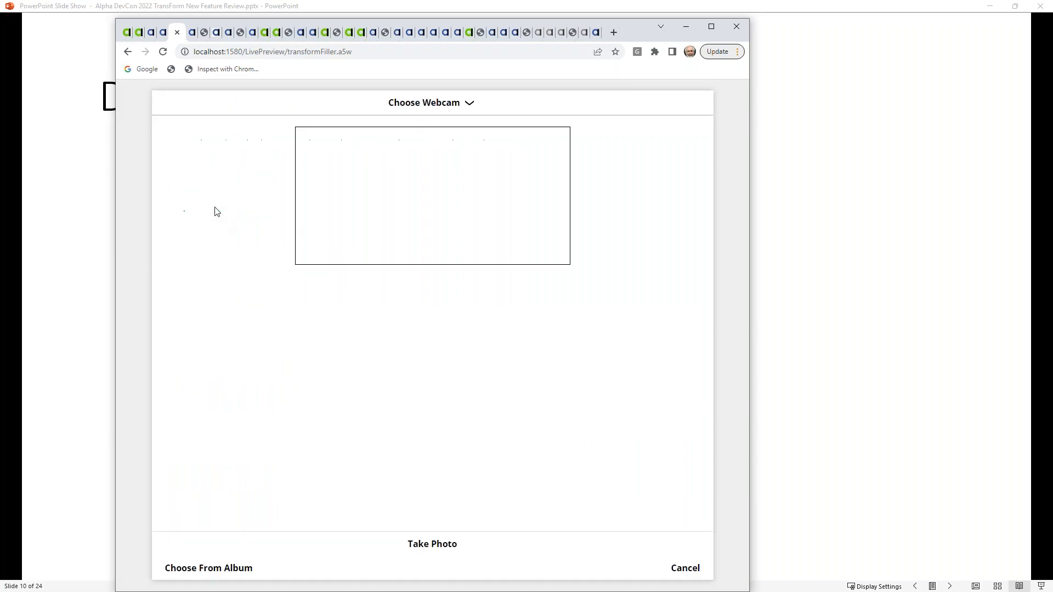
click(453, 109)
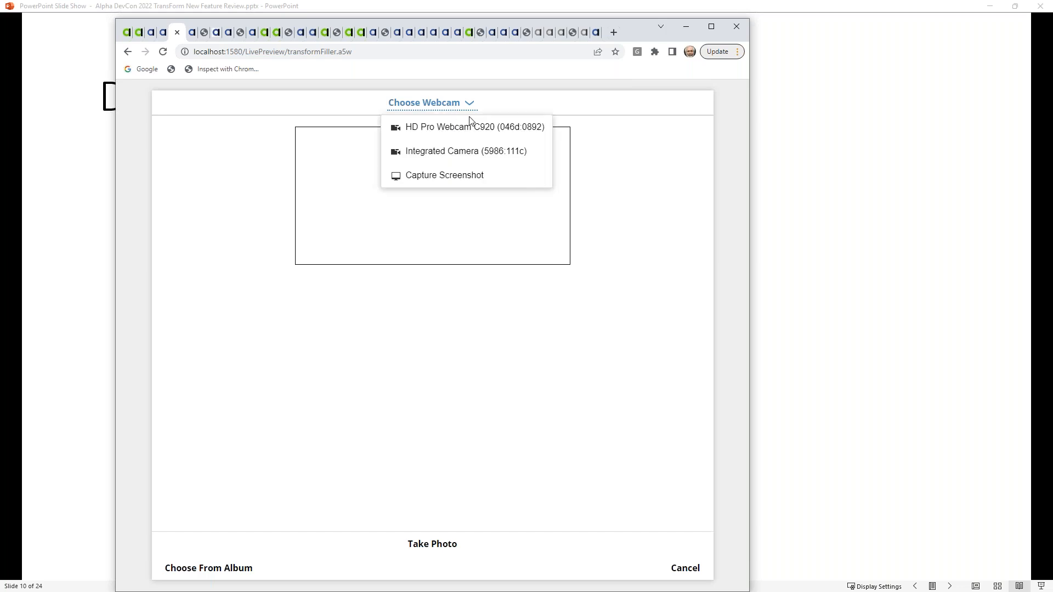
click(468, 150)
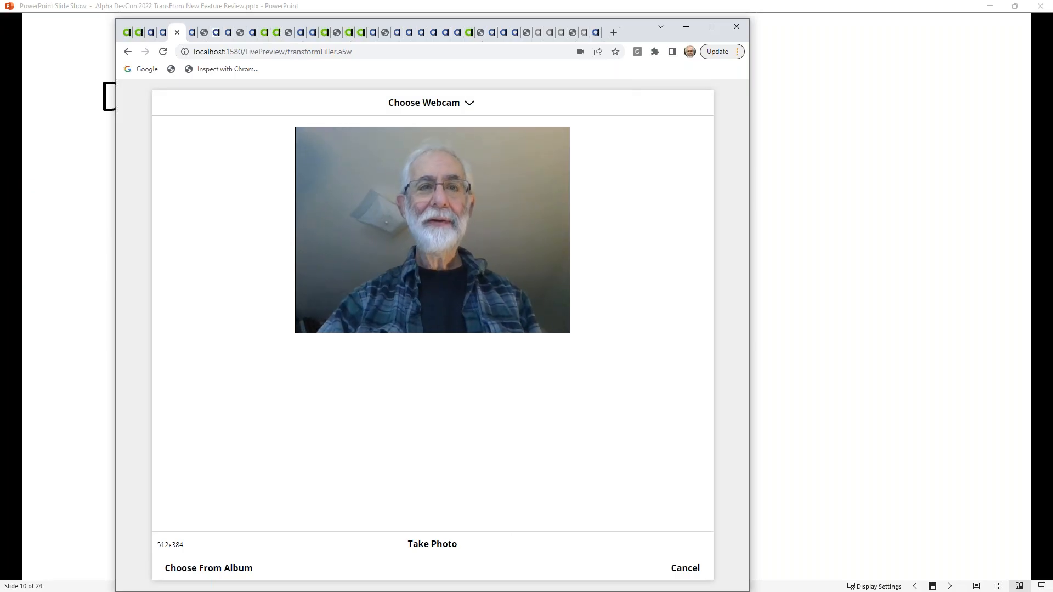
click(442, 543)
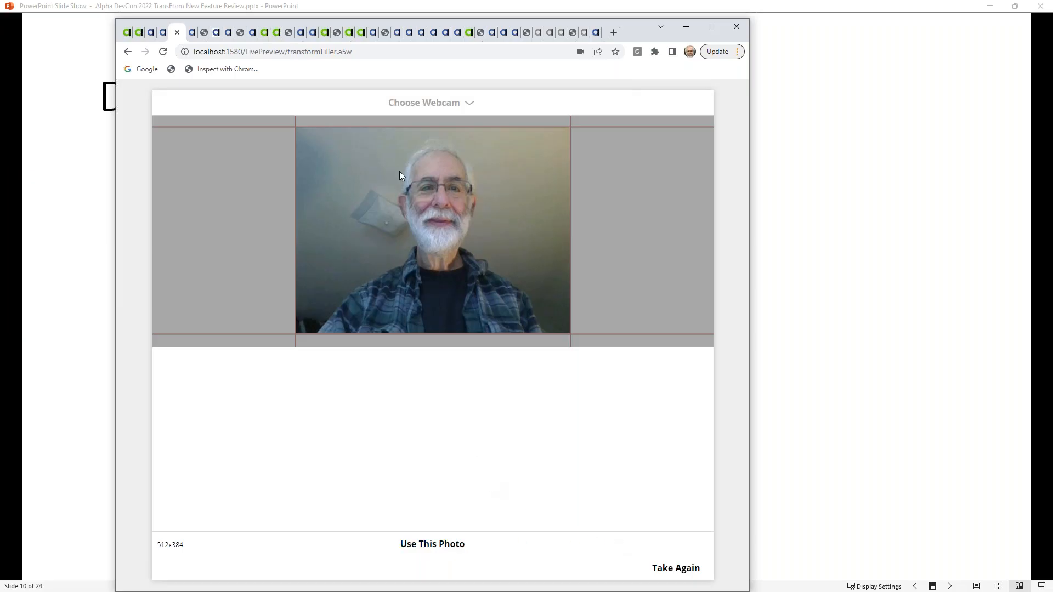
click(449, 545)
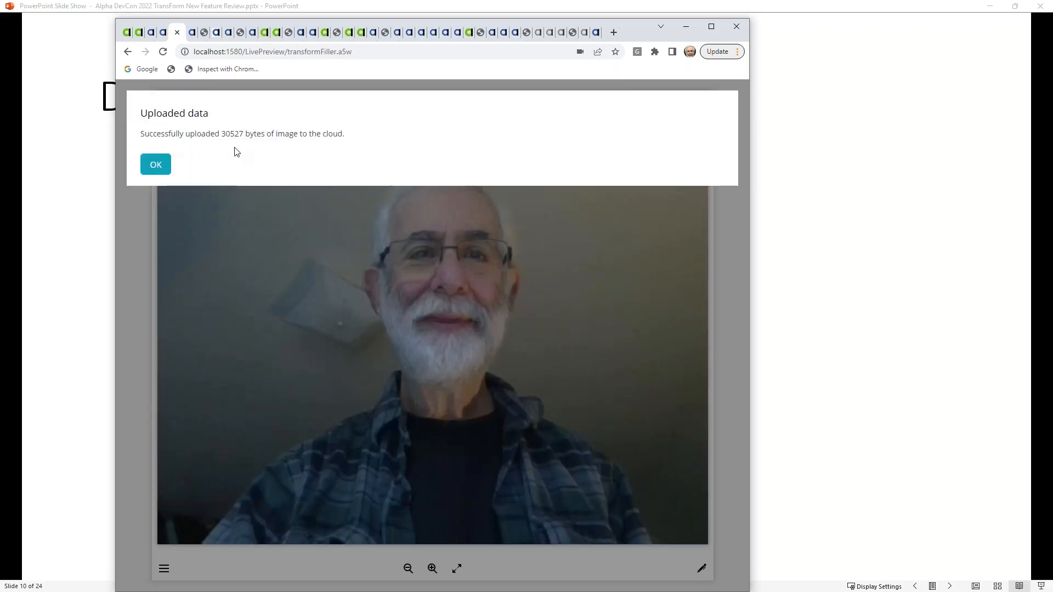
click(155, 164)
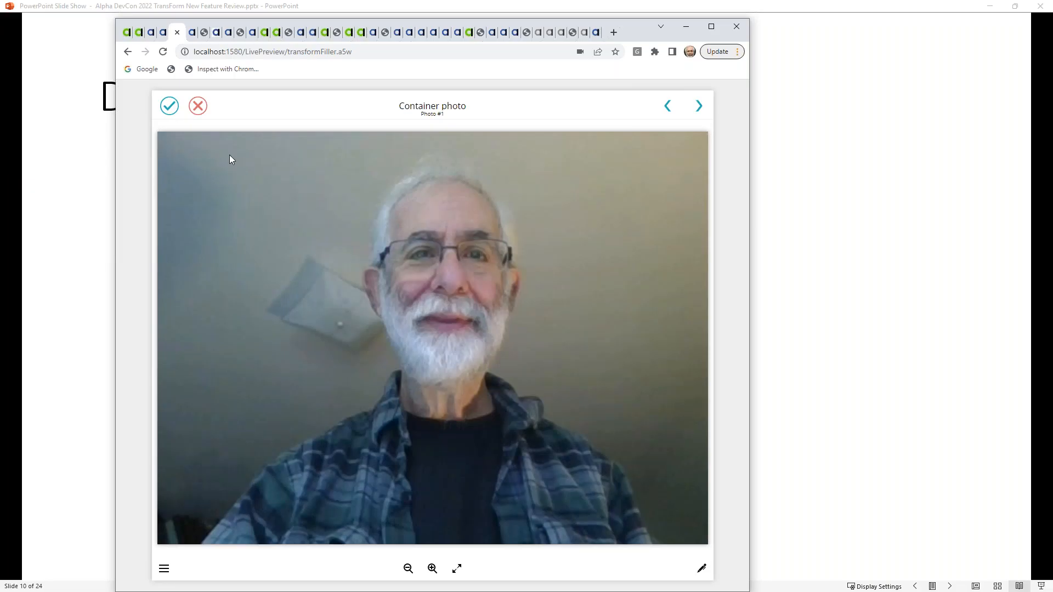
click(169, 106)
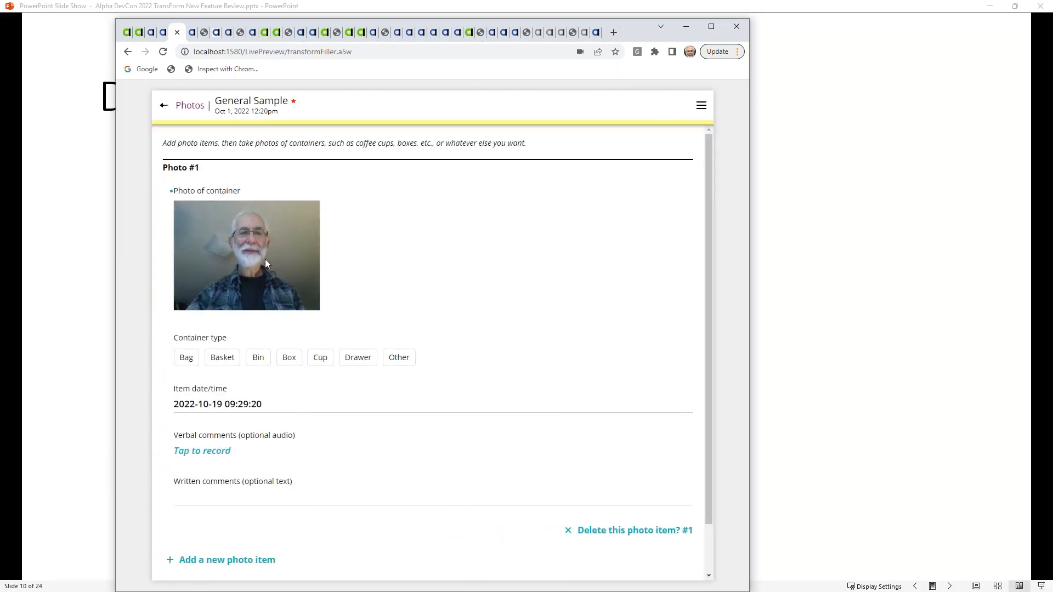
- Add a second photo item and take its container photo of the audio mixer with the HD Pro Webcam C920
click(260, 564)
scroll(332, 477, down, 4)
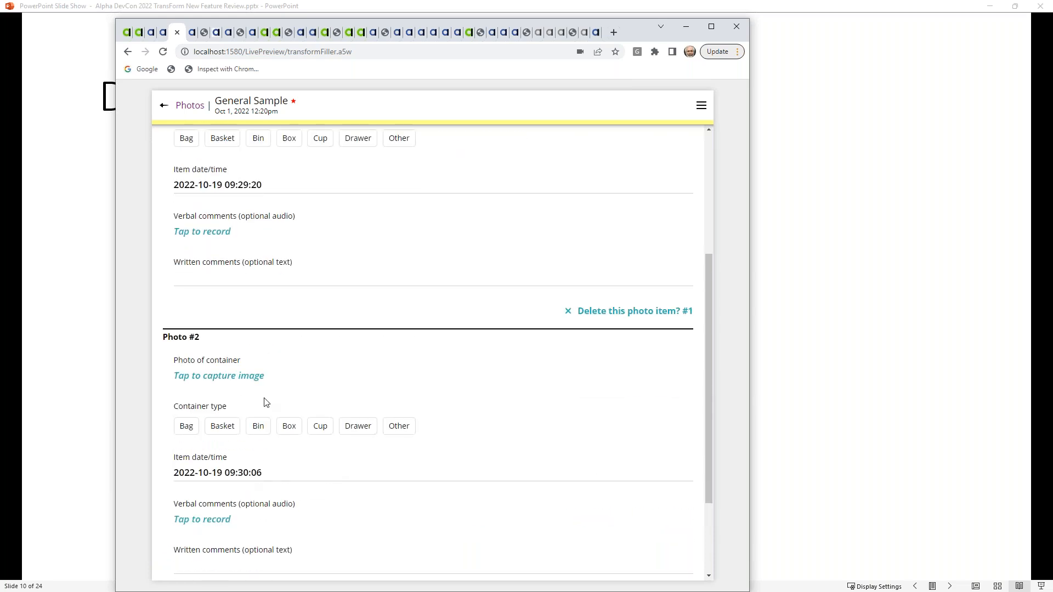
scroll(266, 403, down, 2)
click(259, 265)
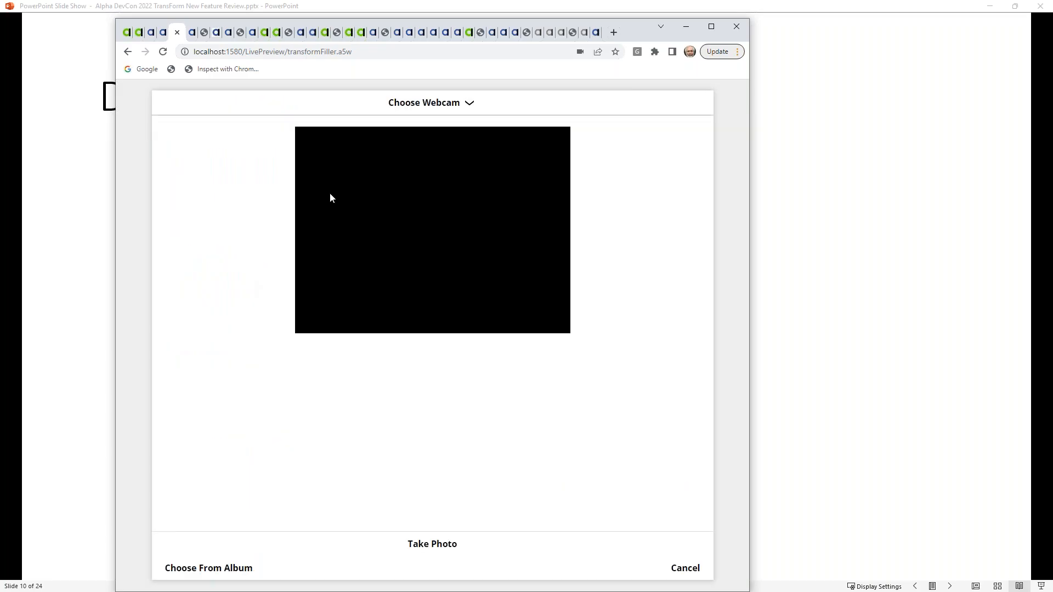
click(466, 103)
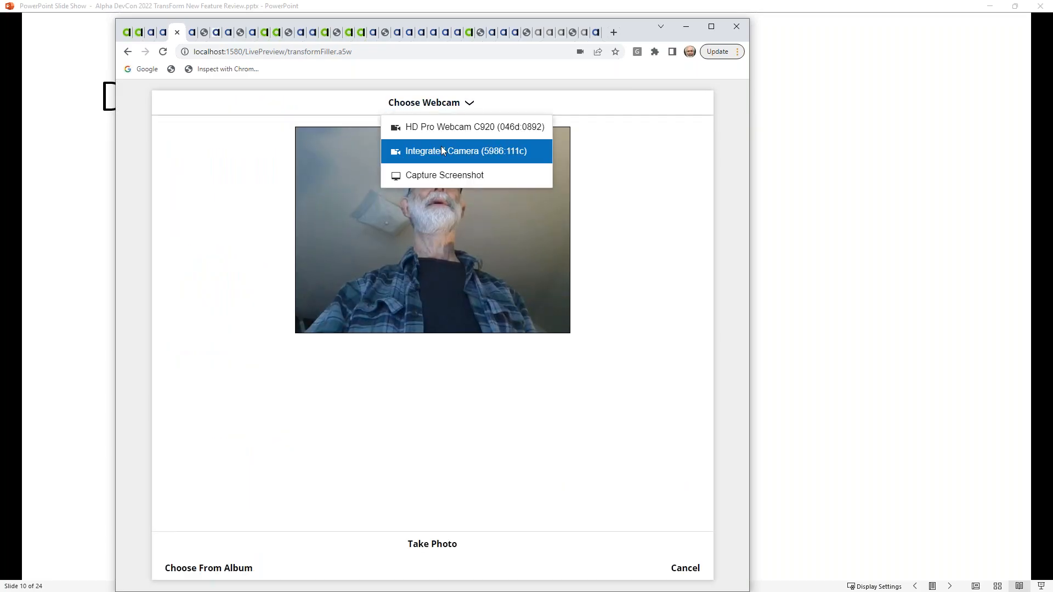
click(451, 137)
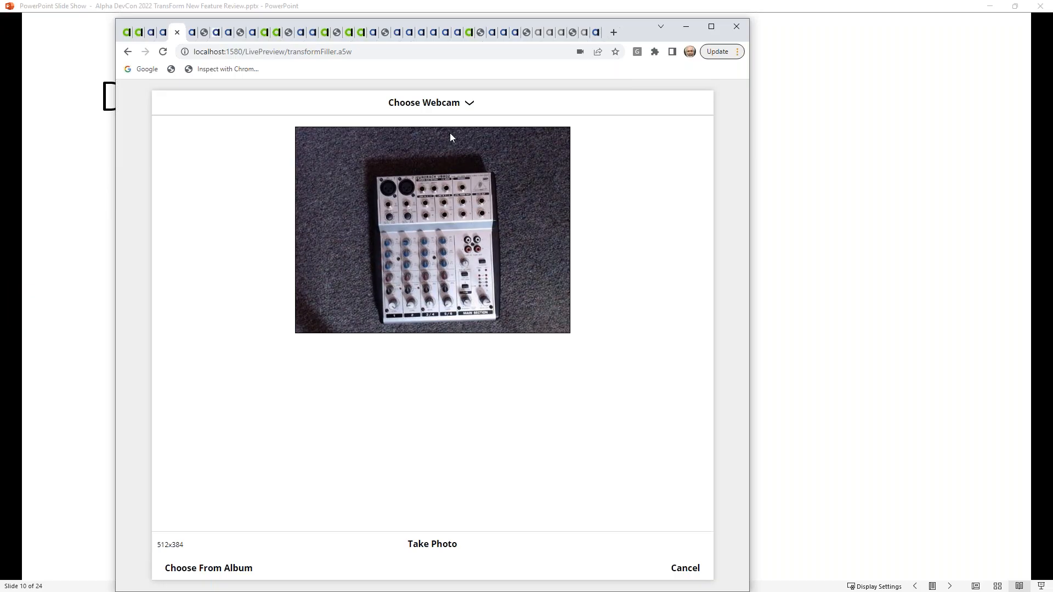
click(449, 550)
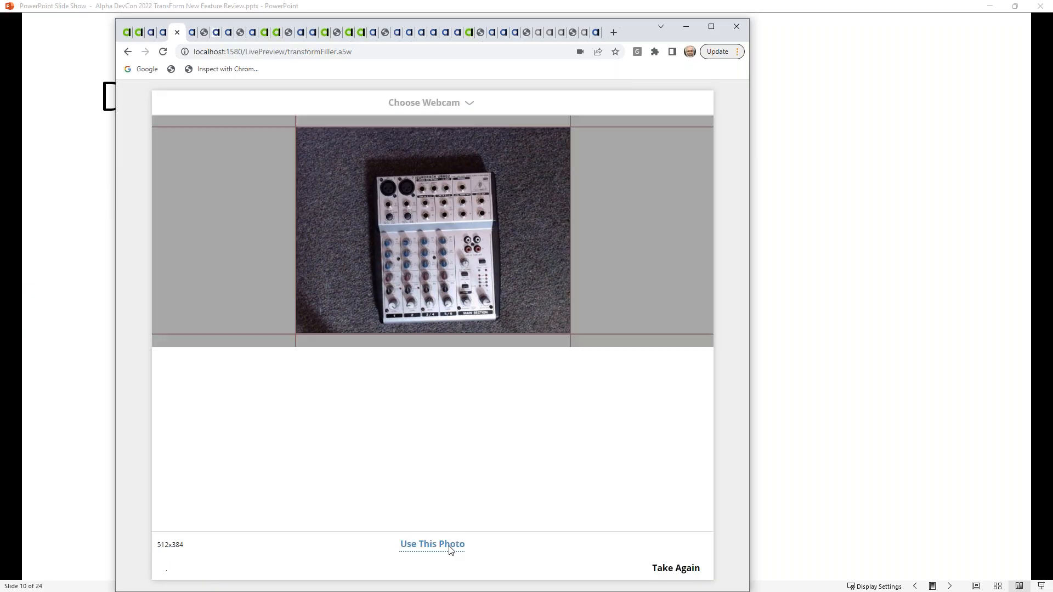
- Crop the captured photo on all four sides closely around the audio mixer
drag(606, 210, 539, 225)
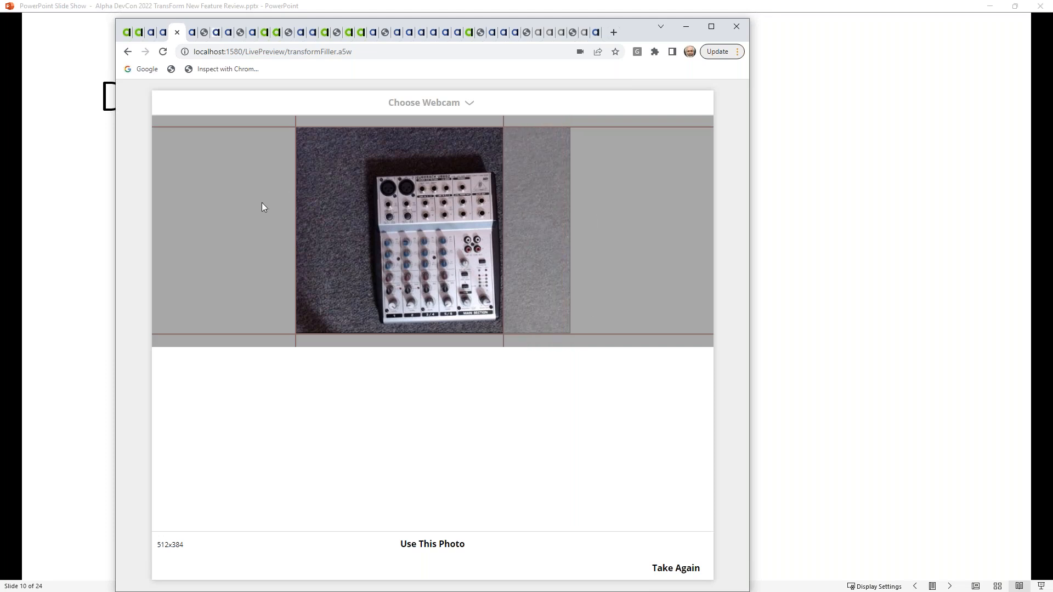
drag(262, 214, 335, 214)
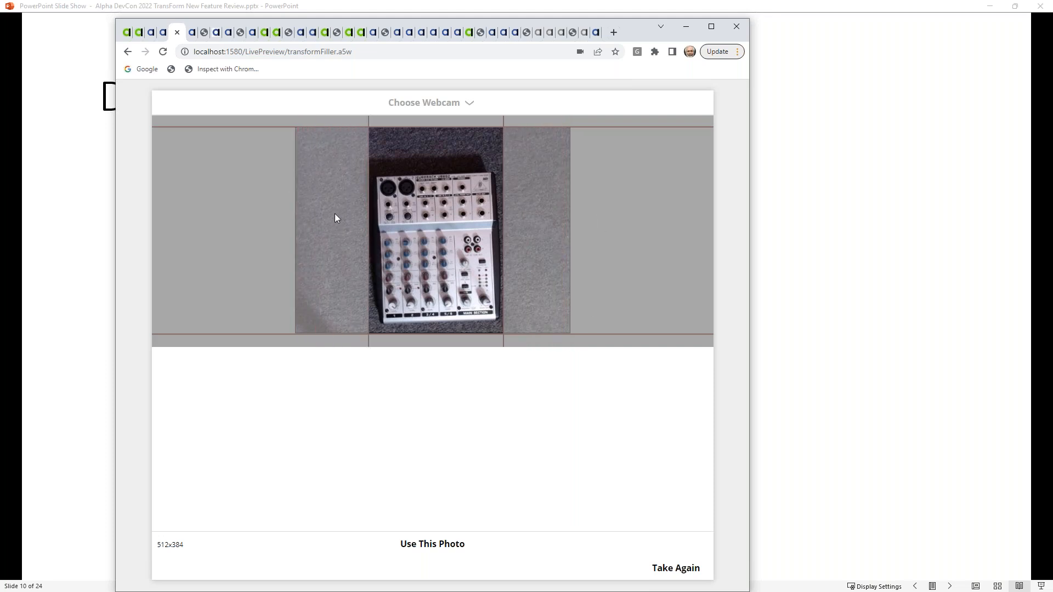
drag(426, 117, 427, 154)
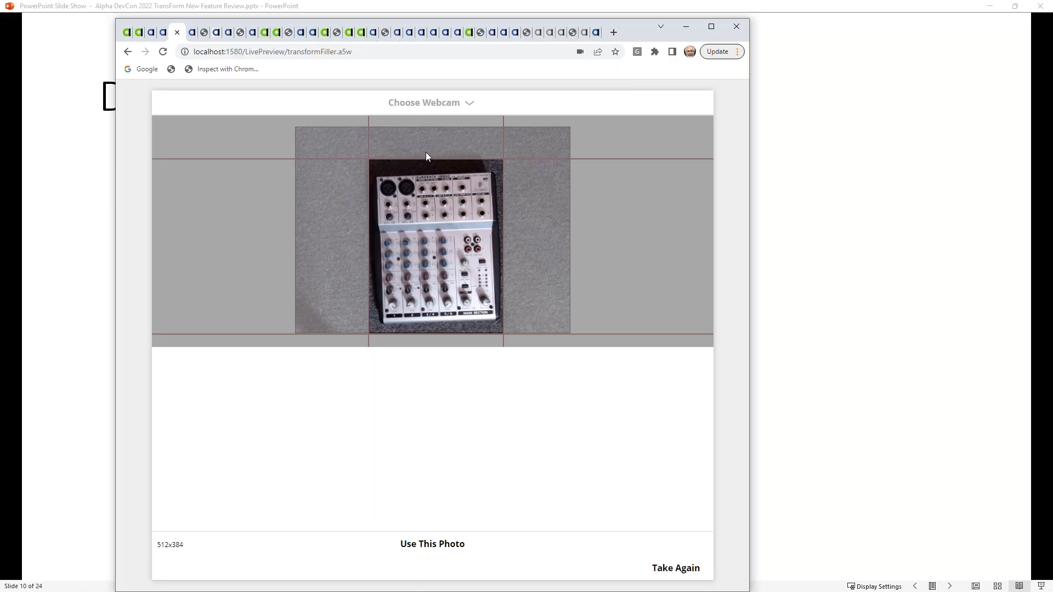
drag(437, 337, 439, 327)
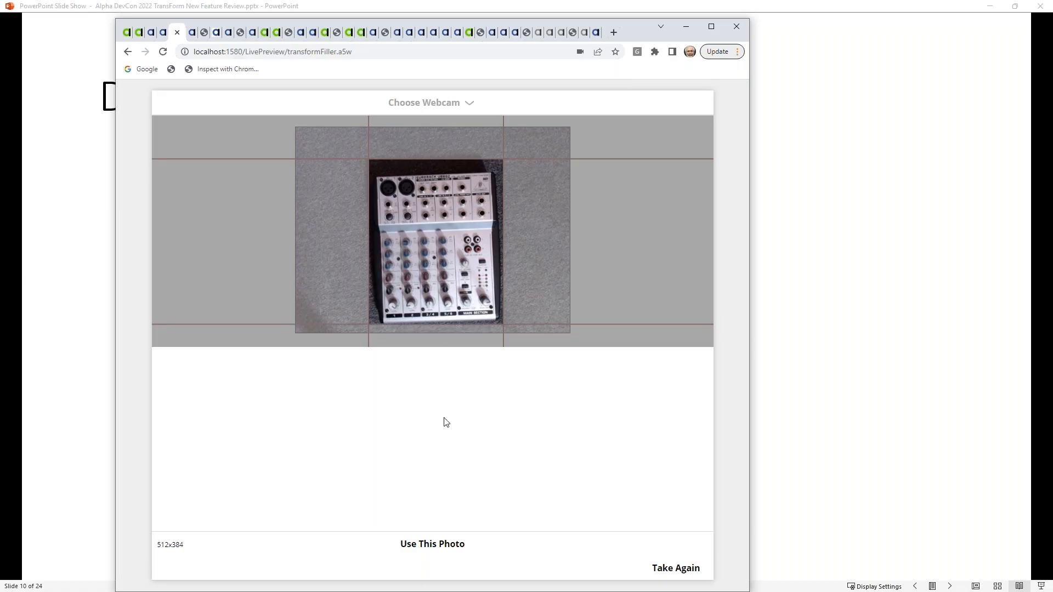
- Tighten the upper crop edge to the audio mixer, use the cropped image and accept it as Photo #2's container photo
drag(439, 141, 438, 157)
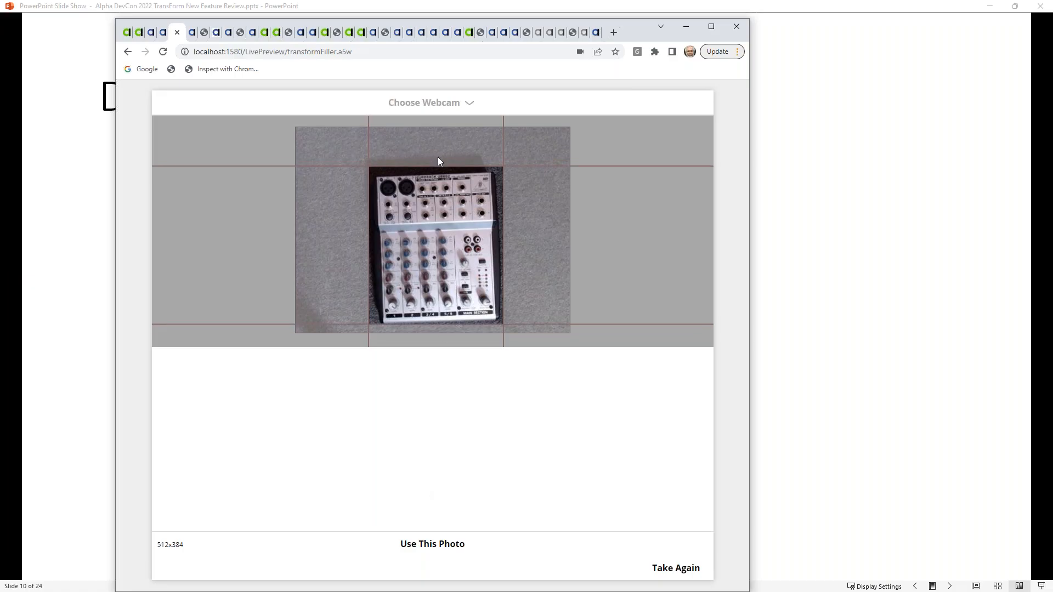
click(432, 545)
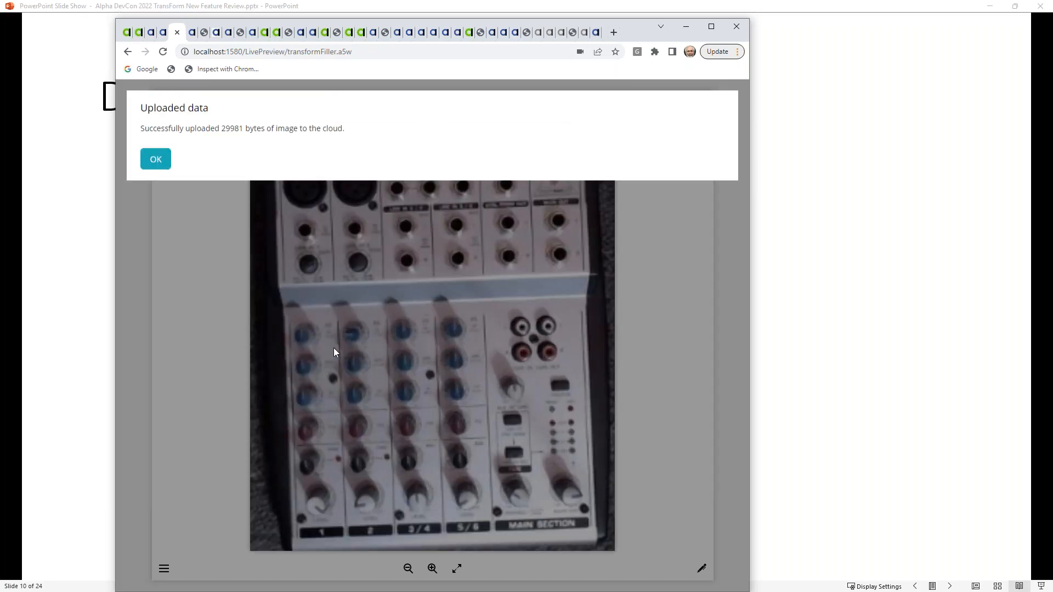
click(156, 164)
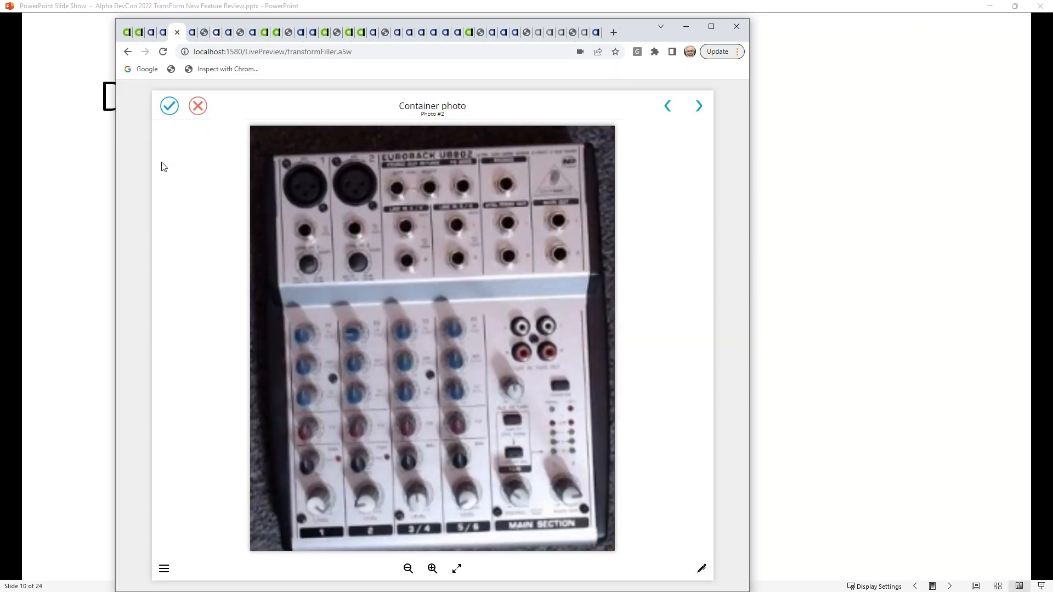
click(164, 571)
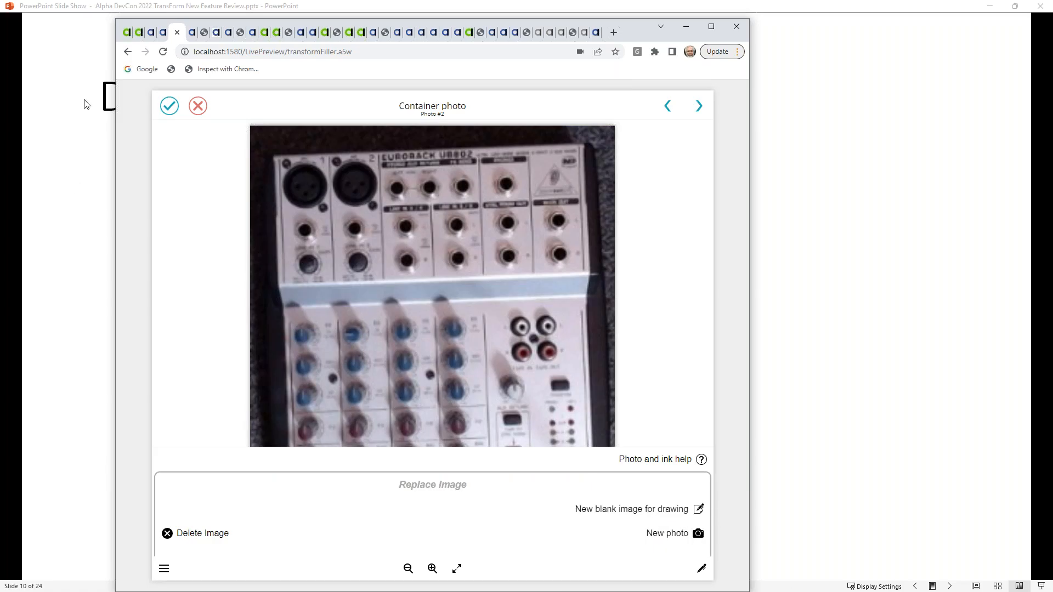
click(170, 108)
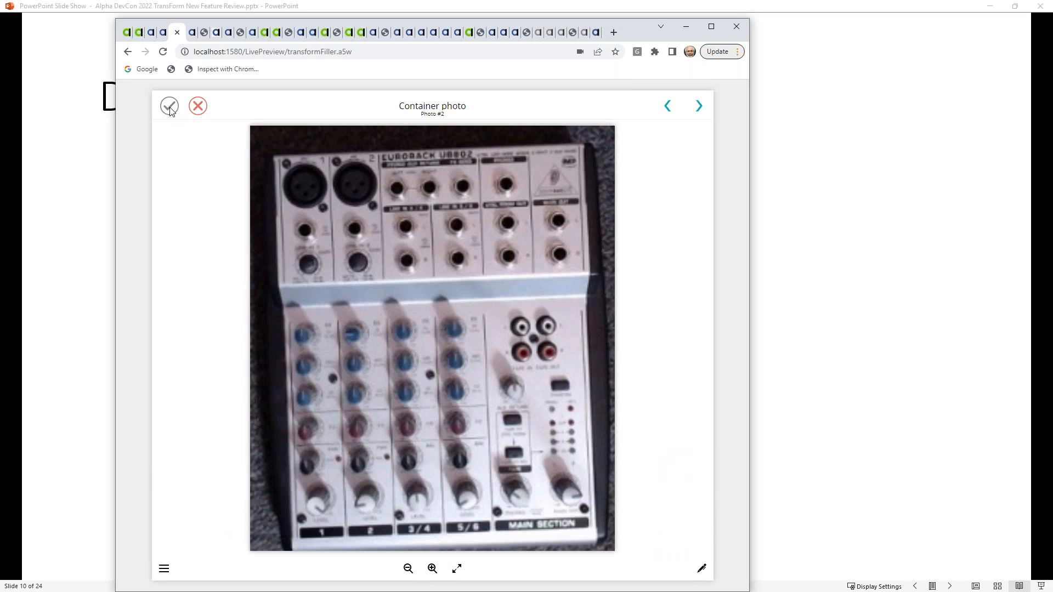
click(170, 107)
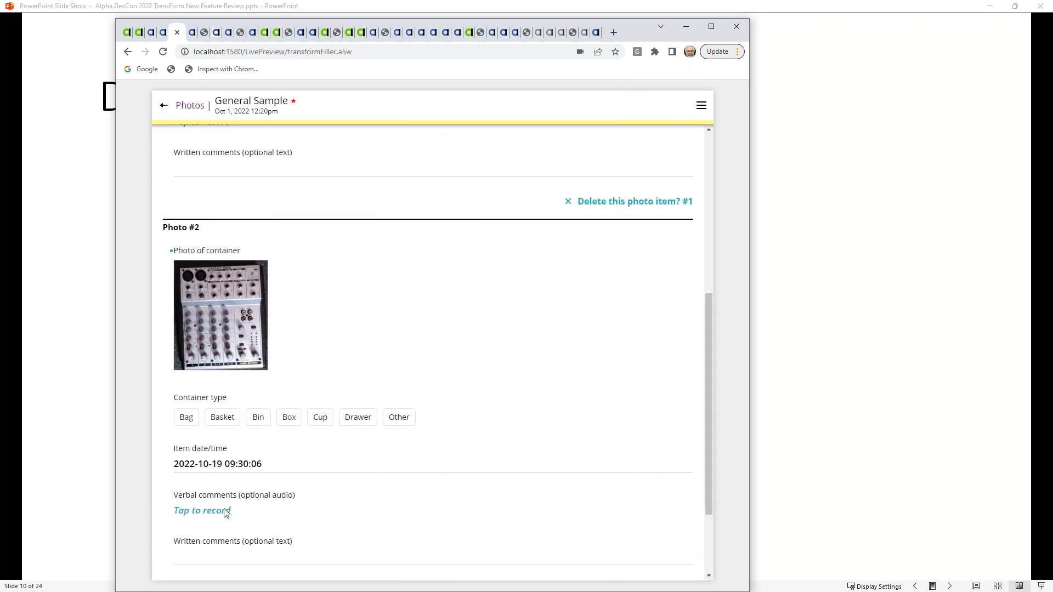
- Add a third photo item to the Photos section
scroll(227, 510, down, 2)
click(227, 505)
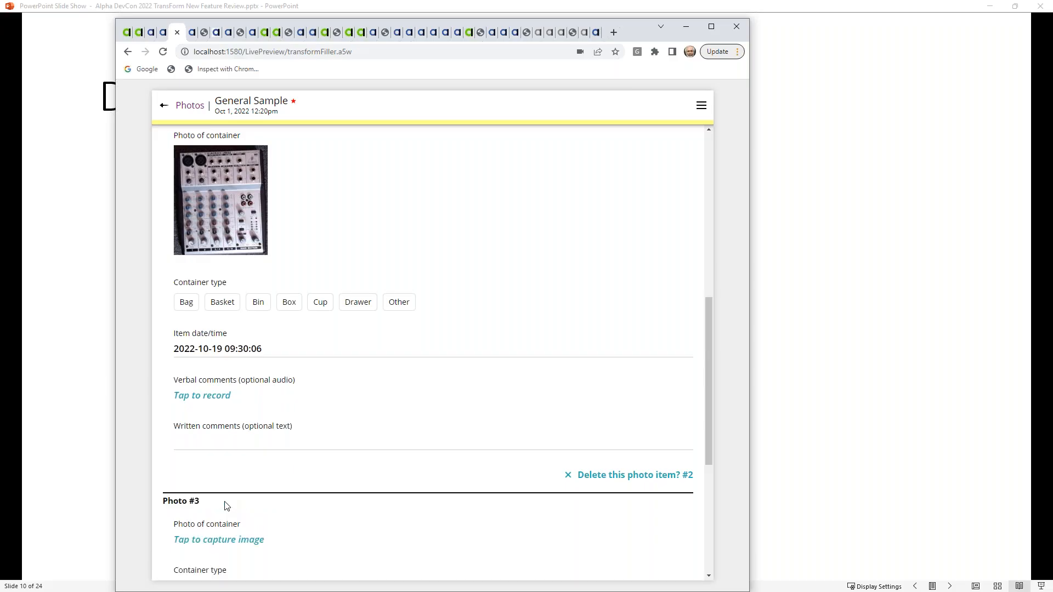
scroll(250, 467, down, 2)
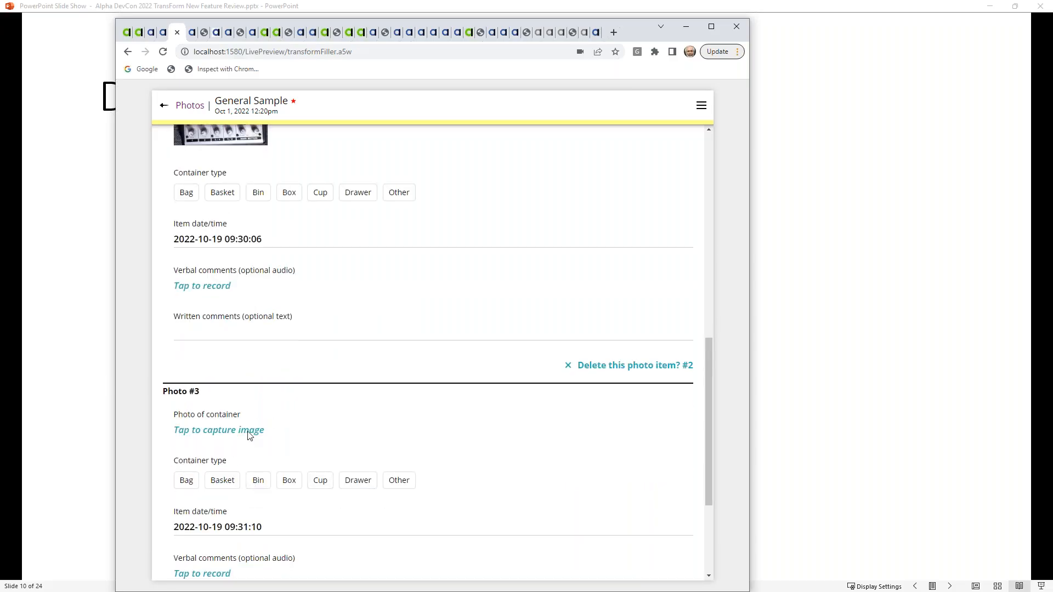
- Capture a screenshot of the entire Screen 1 for Photo #3's container photo
click(248, 431)
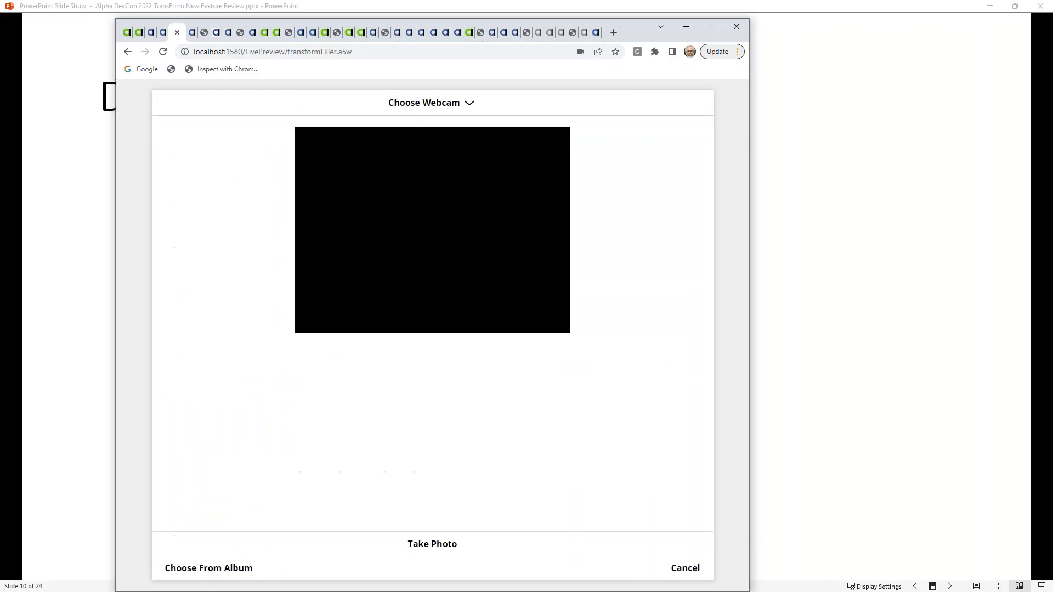
click(444, 109)
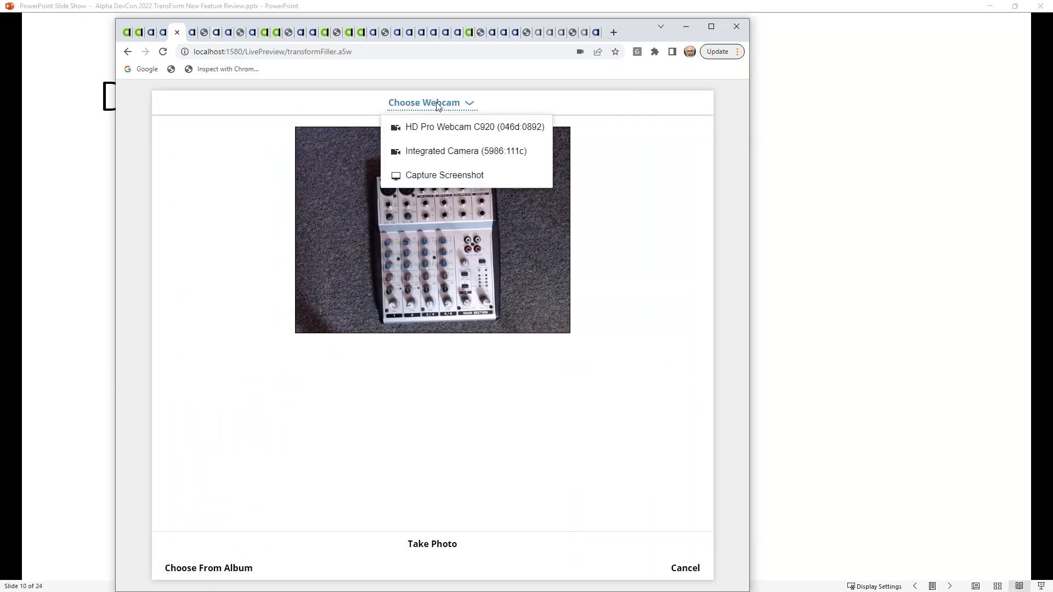
click(425, 175)
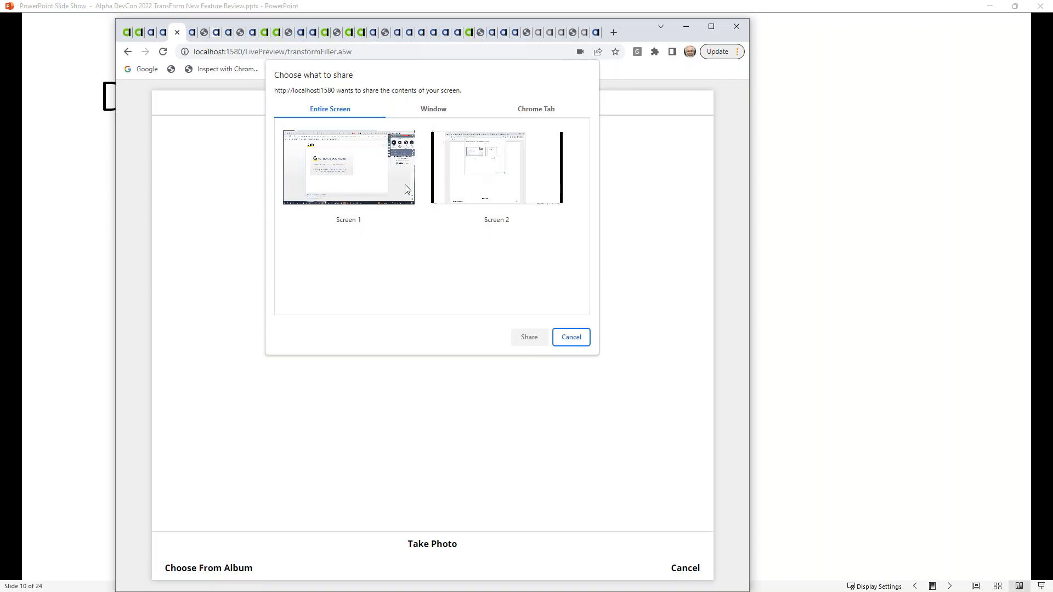
click(351, 186)
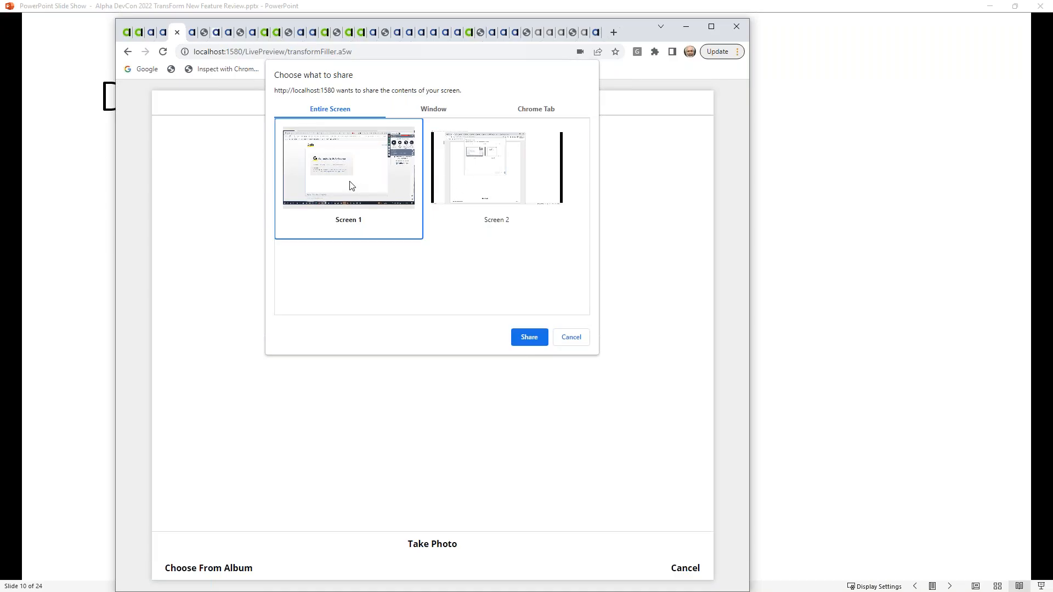
click(528, 336)
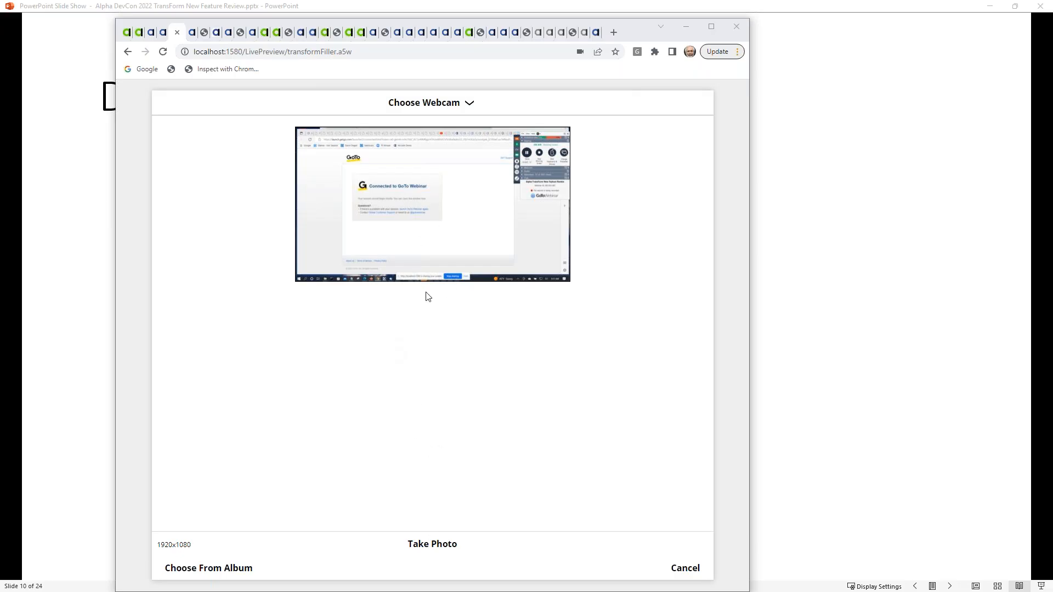
click(434, 544)
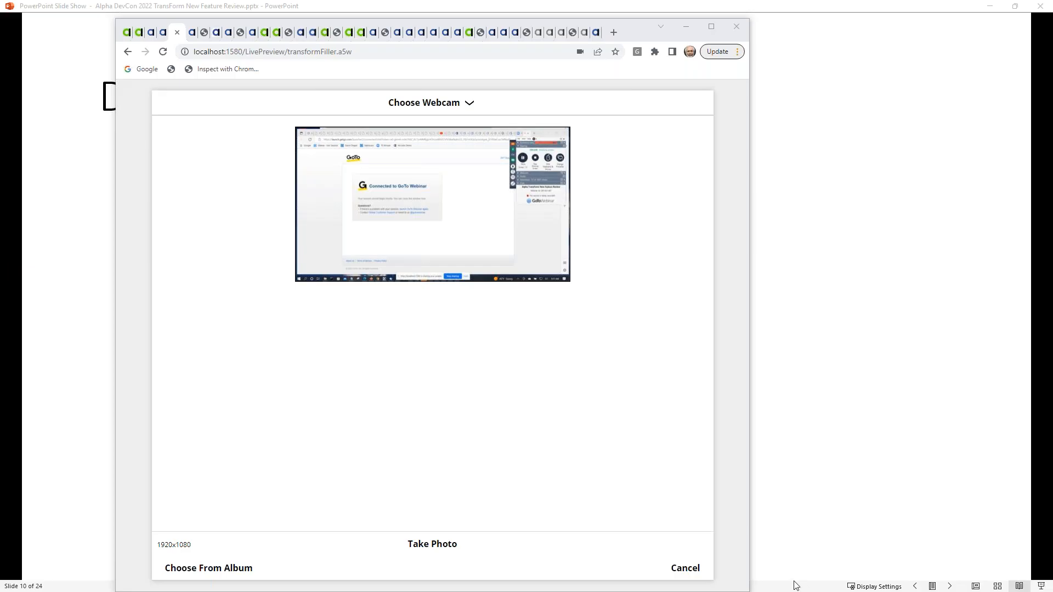
click(432, 543)
- Crop the screenshot to the area around the GoToWebinar control panel and use it as the photo
drag(296, 185, 456, 187)
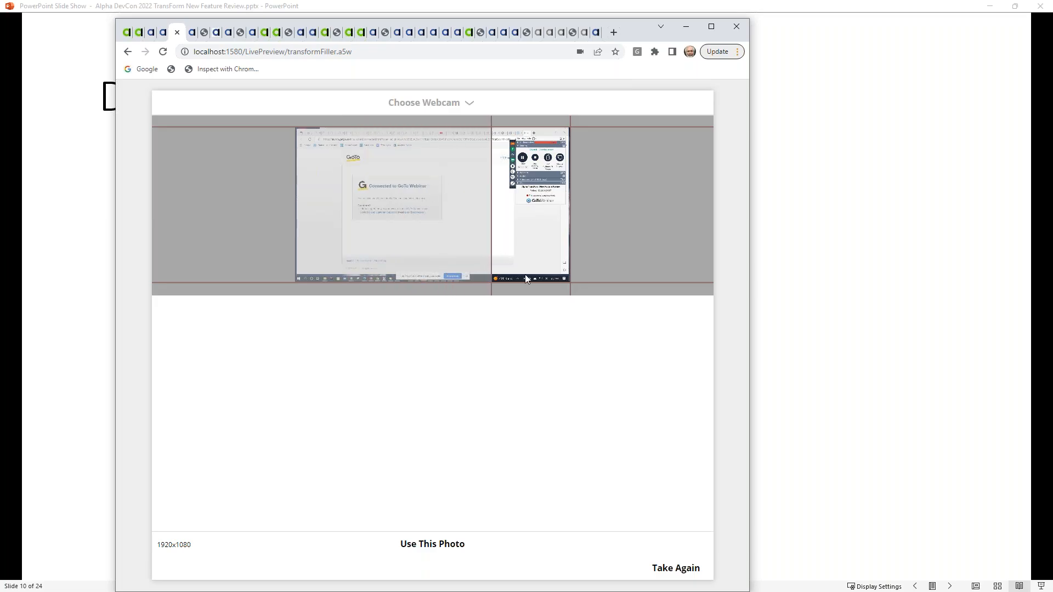
drag(531, 289, 555, 221)
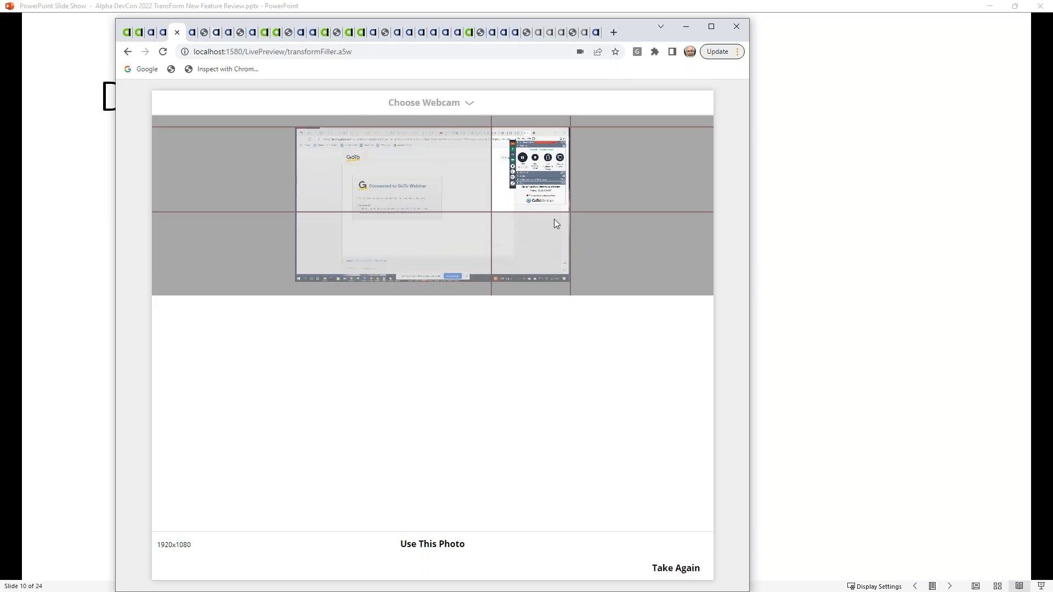
click(431, 545)
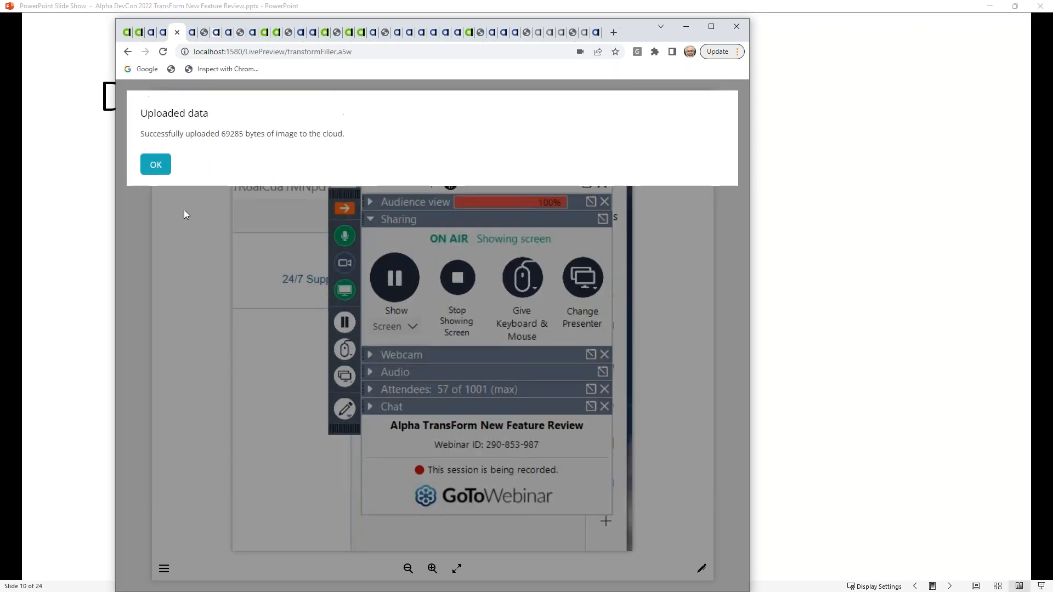
click(156, 164)
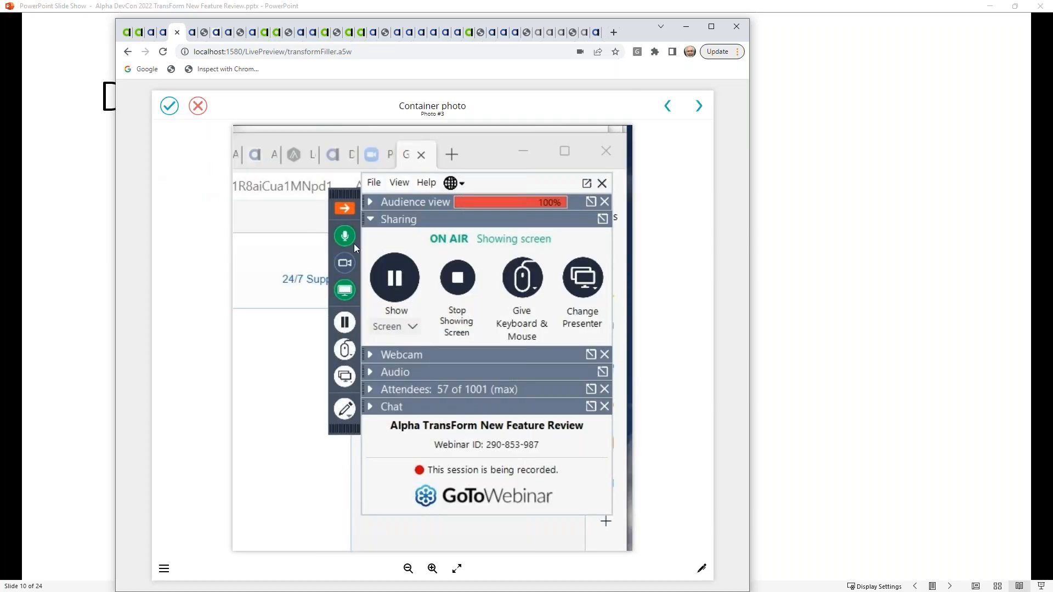
- Draw a red circle around the Stop Showing Screen control in Photo #3's image, with a red arrow pointing to it
click(702, 570)
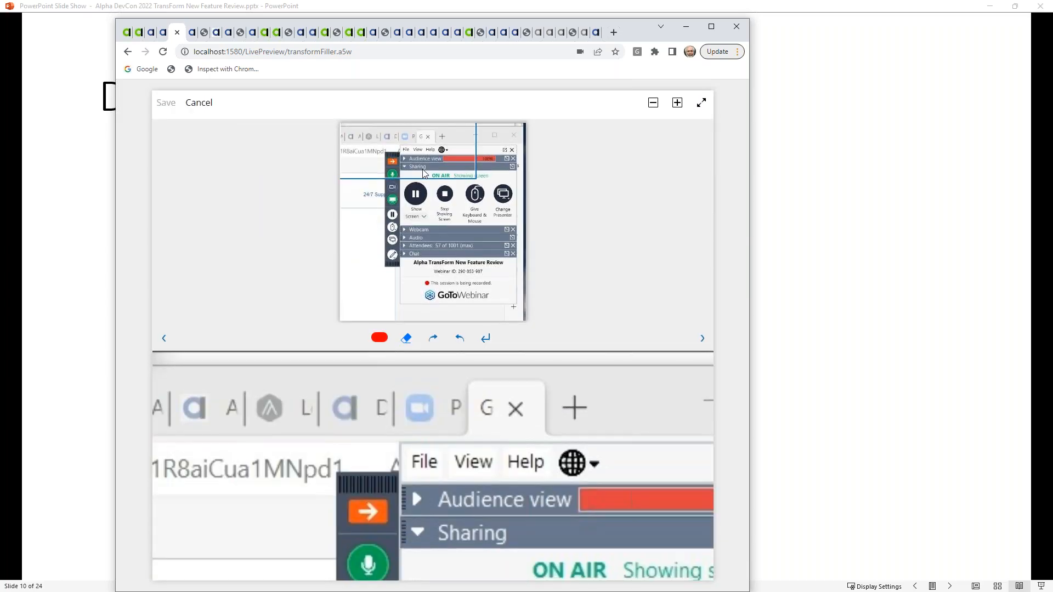
drag(423, 171, 458, 211)
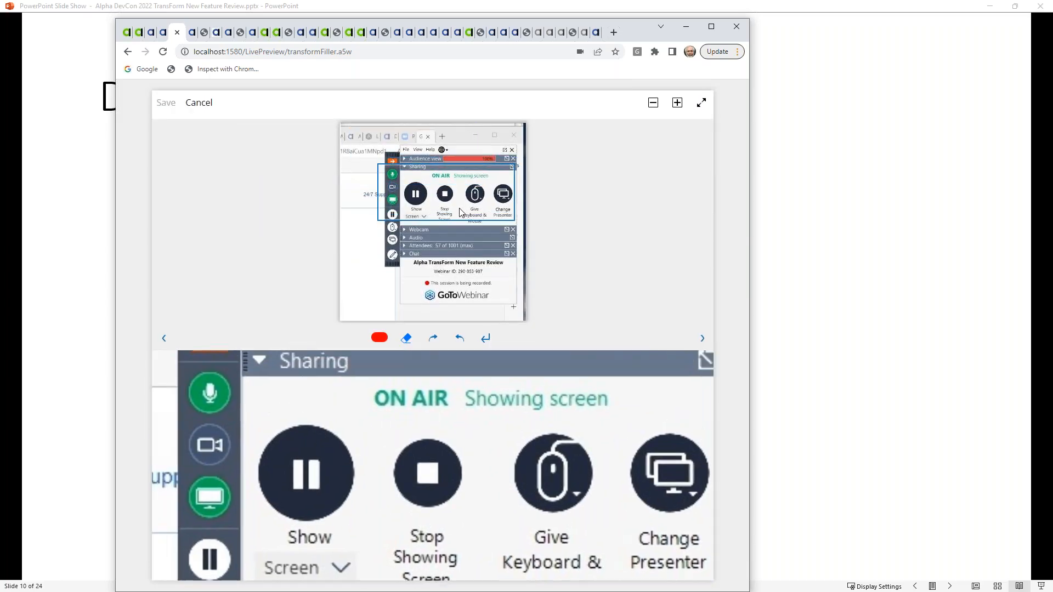
mouse_move(396, 419)
mouse_down()
mouse_move(373, 502)
mouse_move(494, 541)
mouse_move(432, 403)
mouse_up()
drag(366, 421, 364, 416)
drag(289, 379, 378, 418)
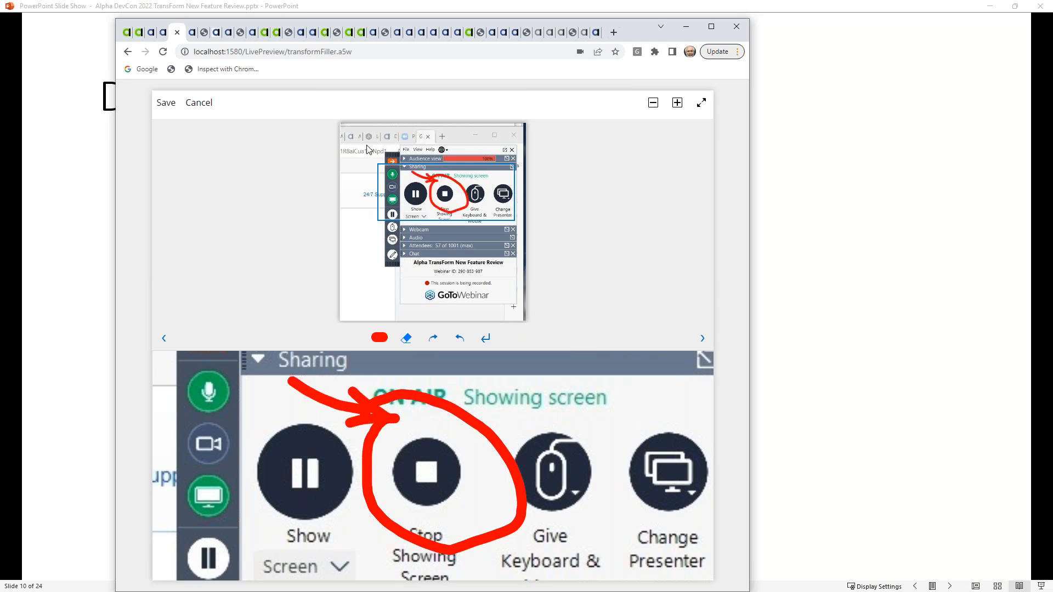
- Save the red markup on Photo #3's image and accept the annotated photo into the form
click(165, 103)
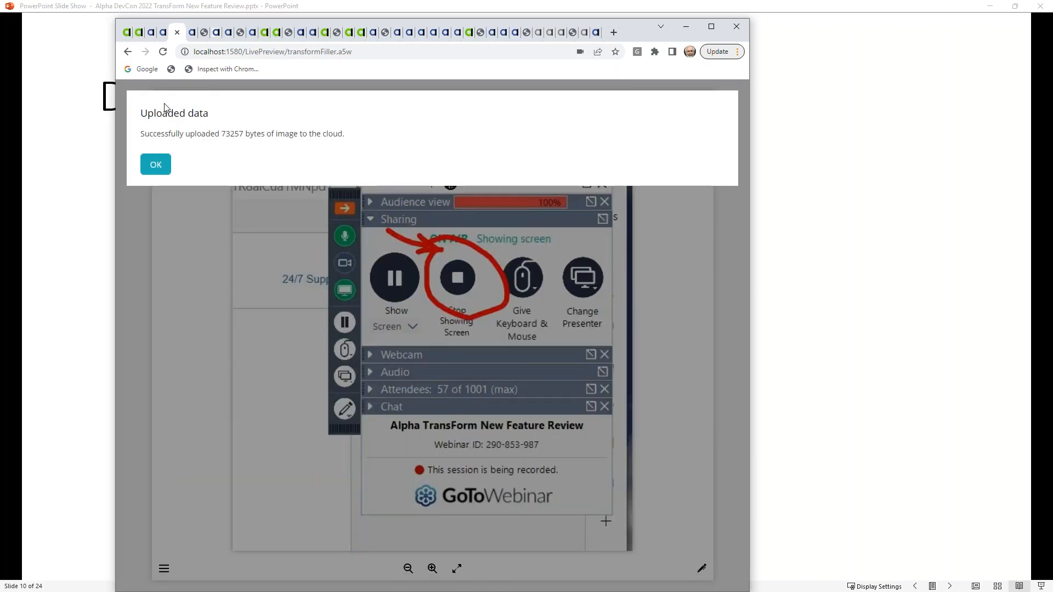
click(158, 166)
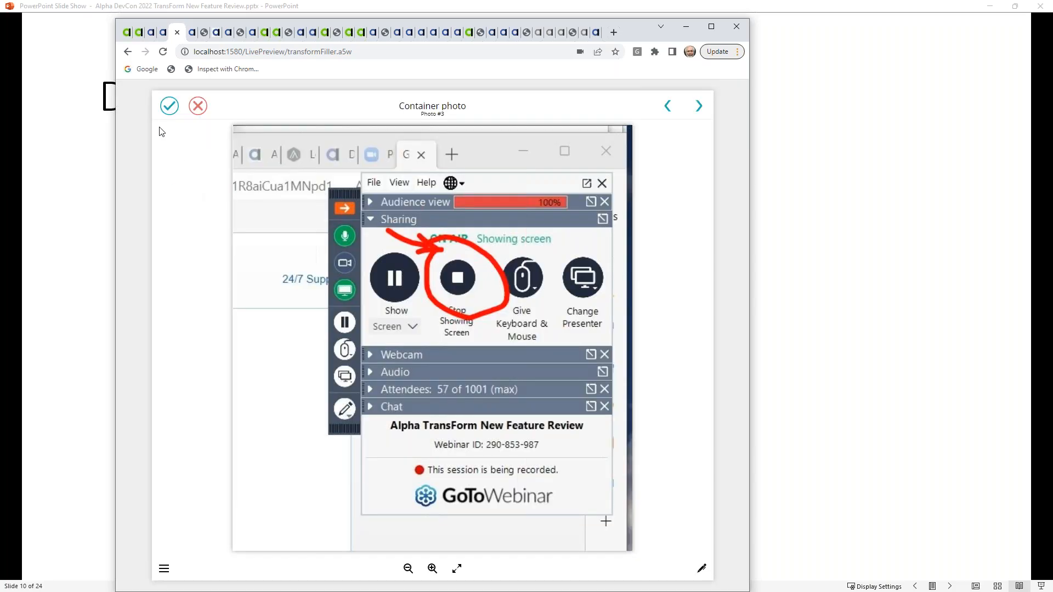
click(169, 110)
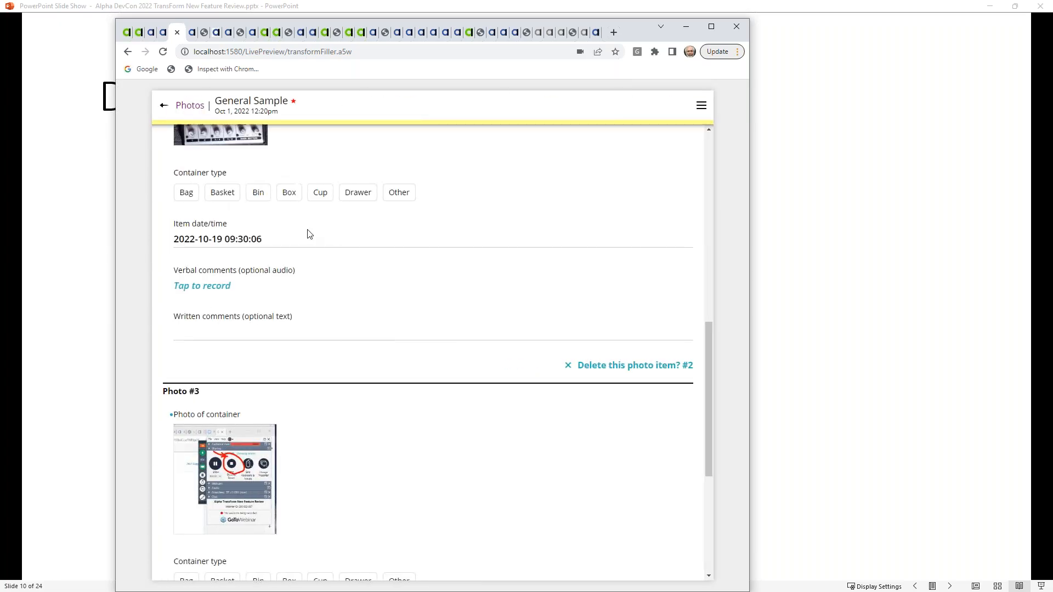
- Add a fourth photo item to the Photos section
scroll(454, 345, down, 1)
scroll(454, 346, down, 1)
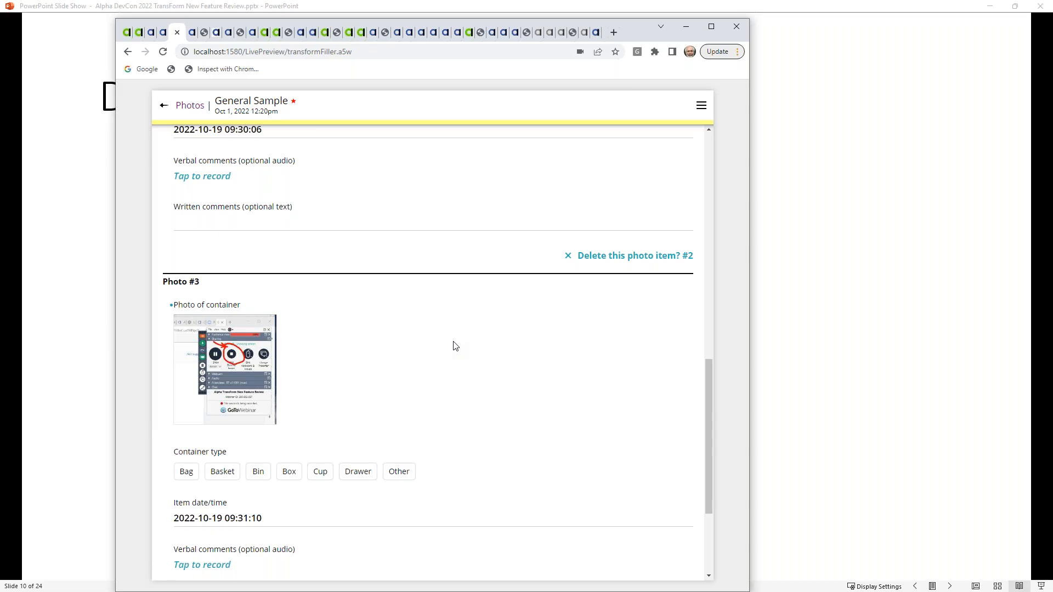
scroll(455, 348, down, 3)
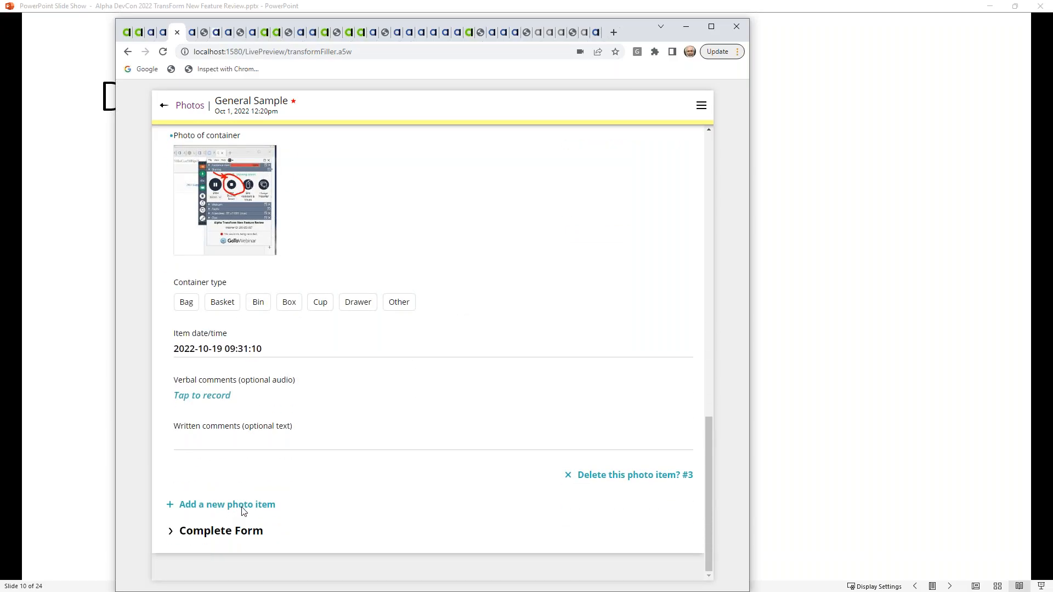
click(244, 506)
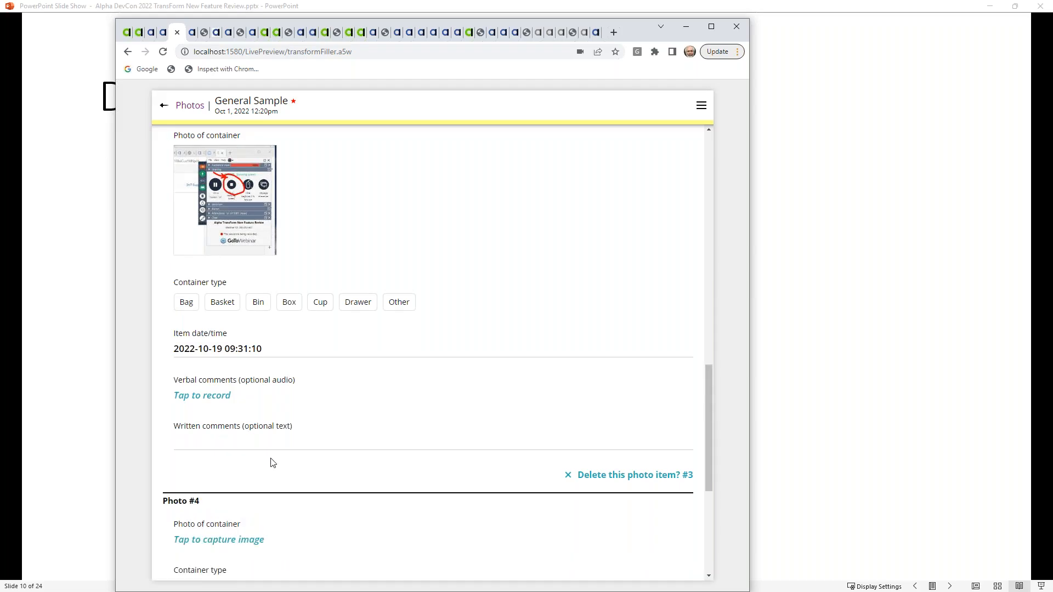
scroll(270, 462, down, 3)
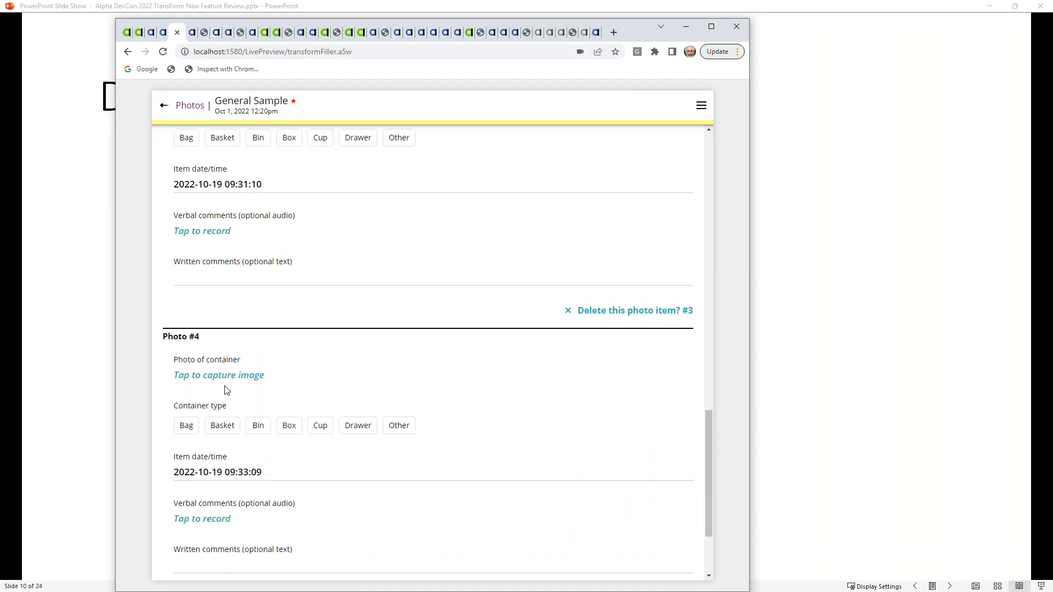
- Load CarSide.JPG from the Alpha Samples pictures folder as Photo #4's container photo
click(241, 378)
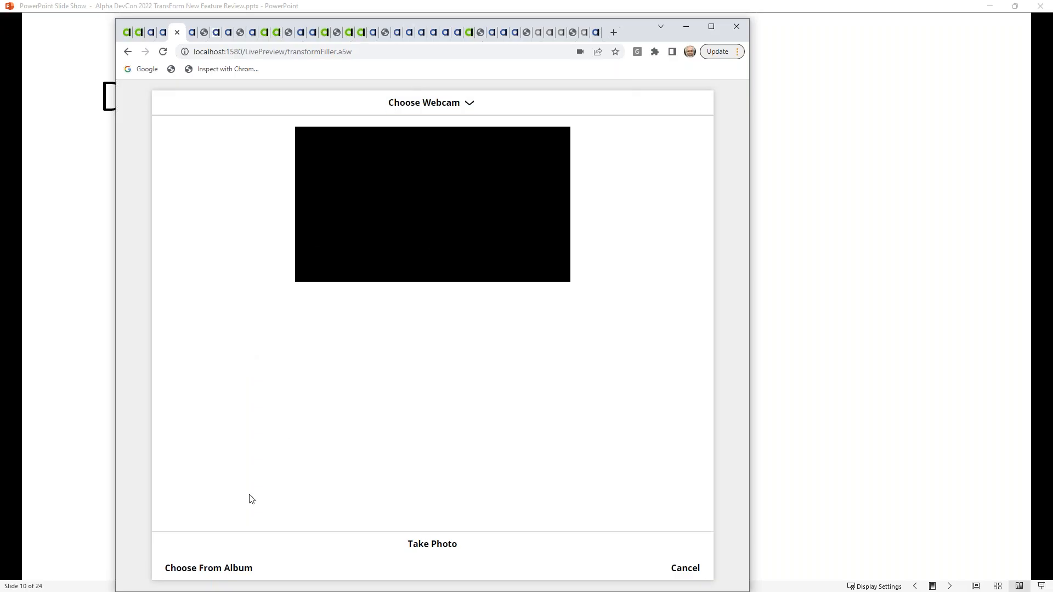
click(228, 571)
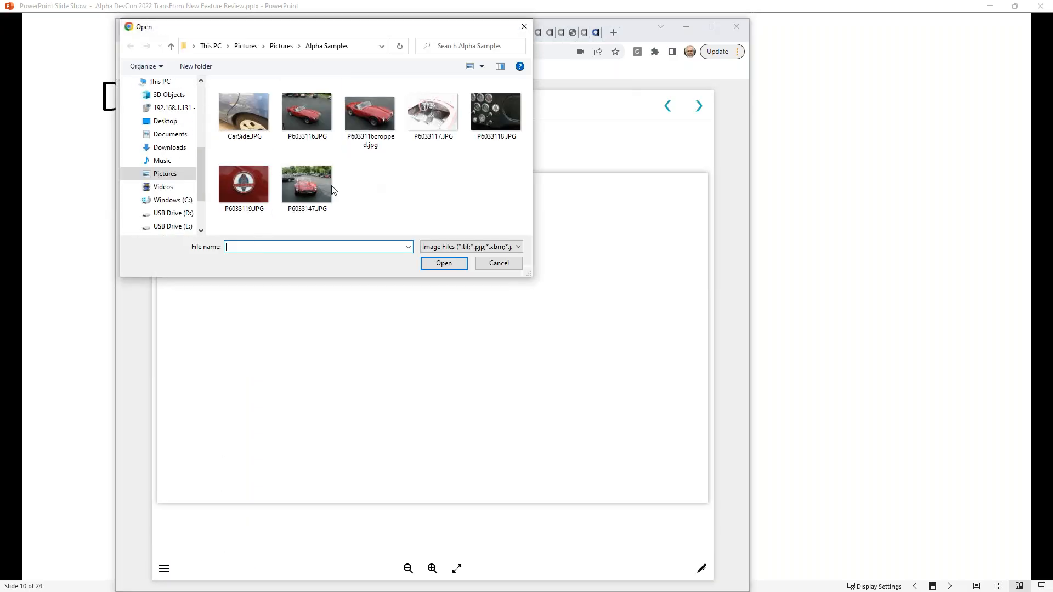
click(251, 113)
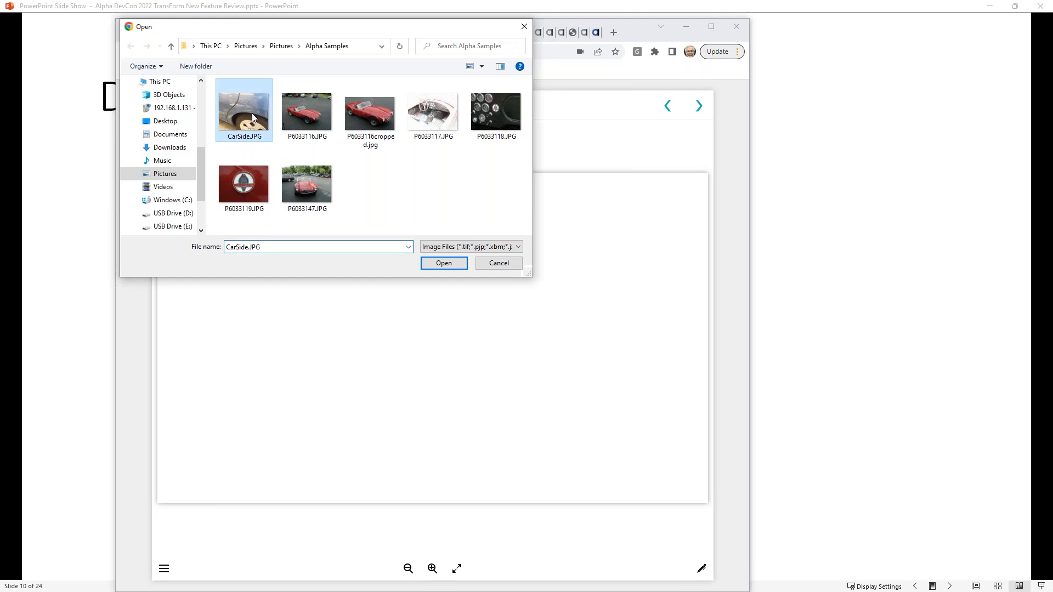
click(448, 265)
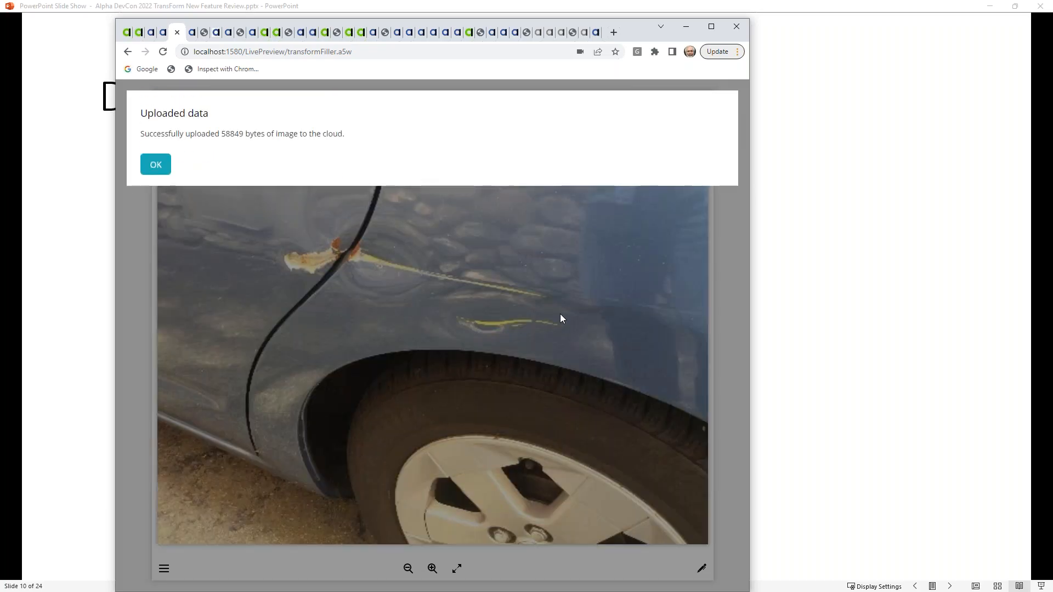
click(159, 161)
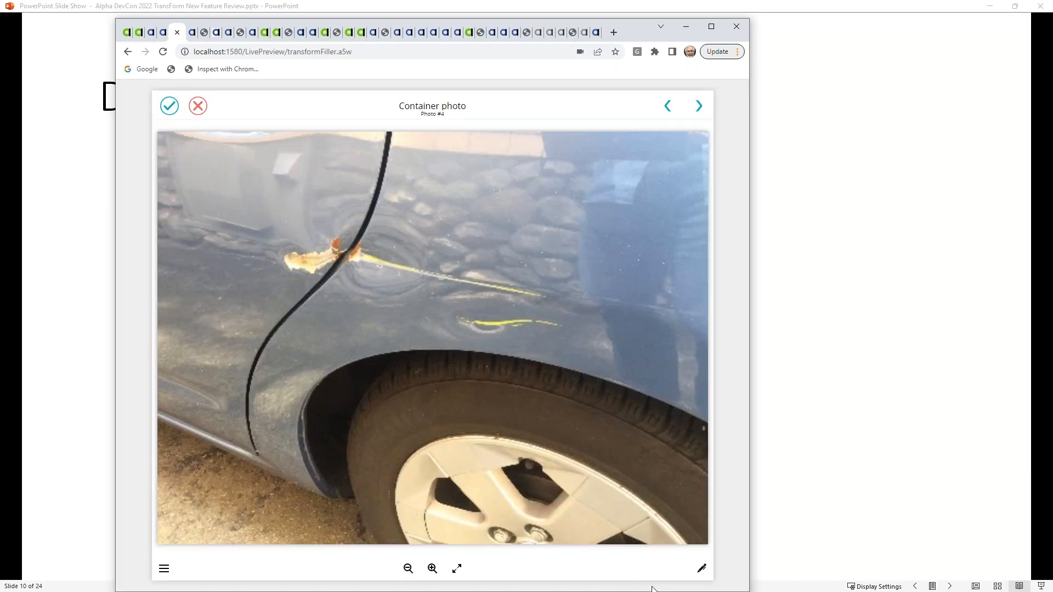
- Open Photo #4's image for annotation and draw a red arrow pointing at the rust damage, with a thick red scribble beneath it
click(702, 569)
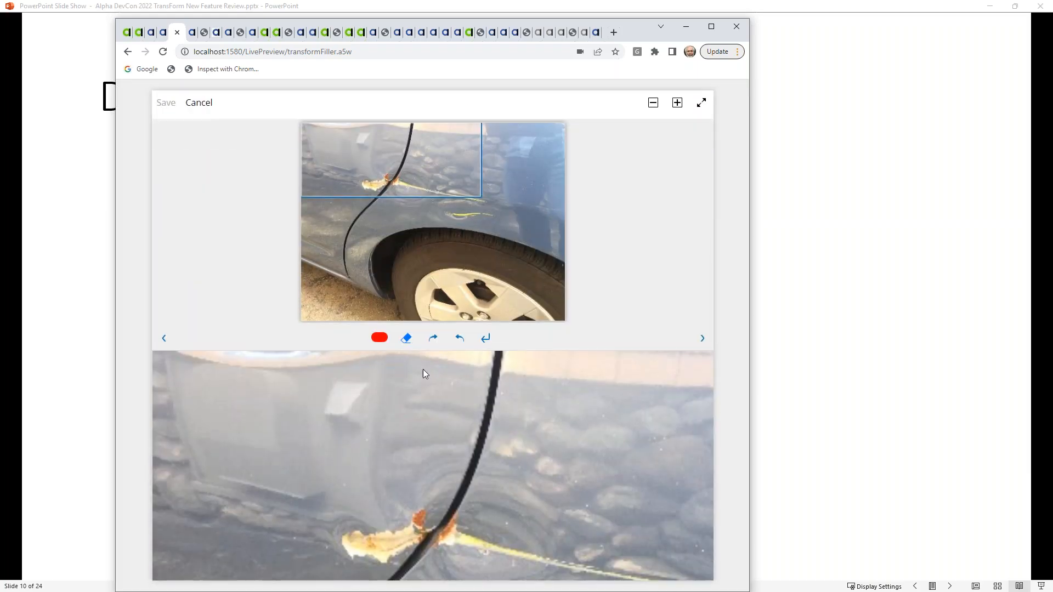
drag(366, 181, 388, 204)
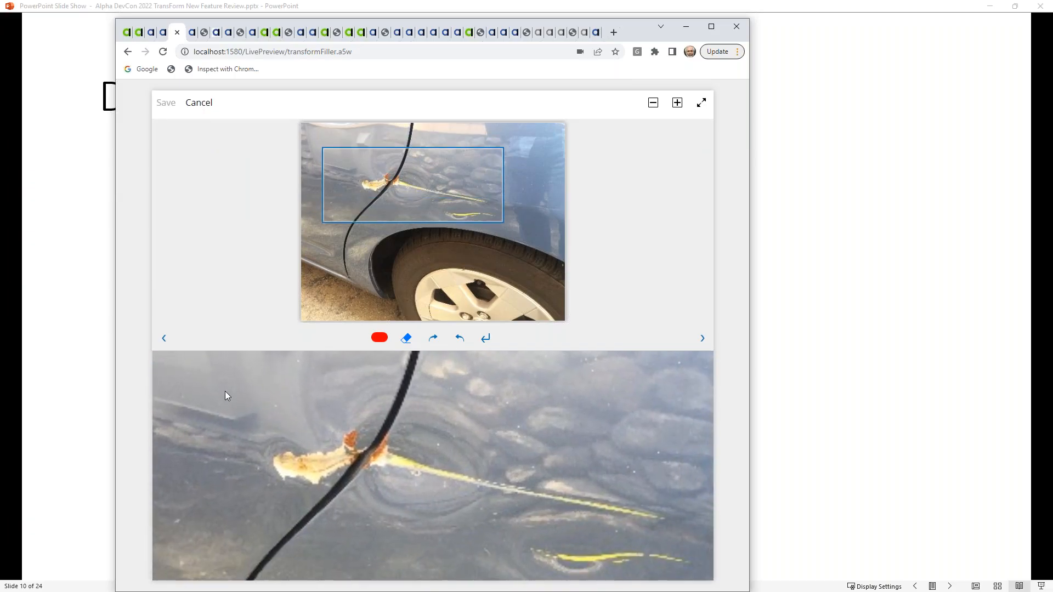
drag(251, 419, 261, 423)
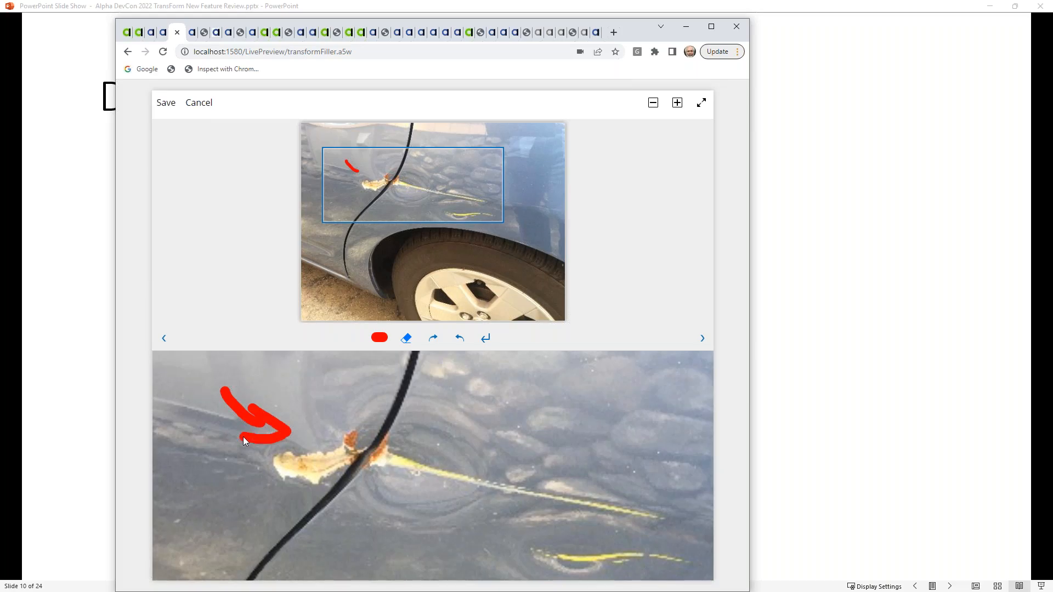
mouse_move(282, 489)
mouse_down()
mouse_move(453, 519)
mouse_move(287, 524)
mouse_move(395, 551)
mouse_move(293, 547)
mouse_up()
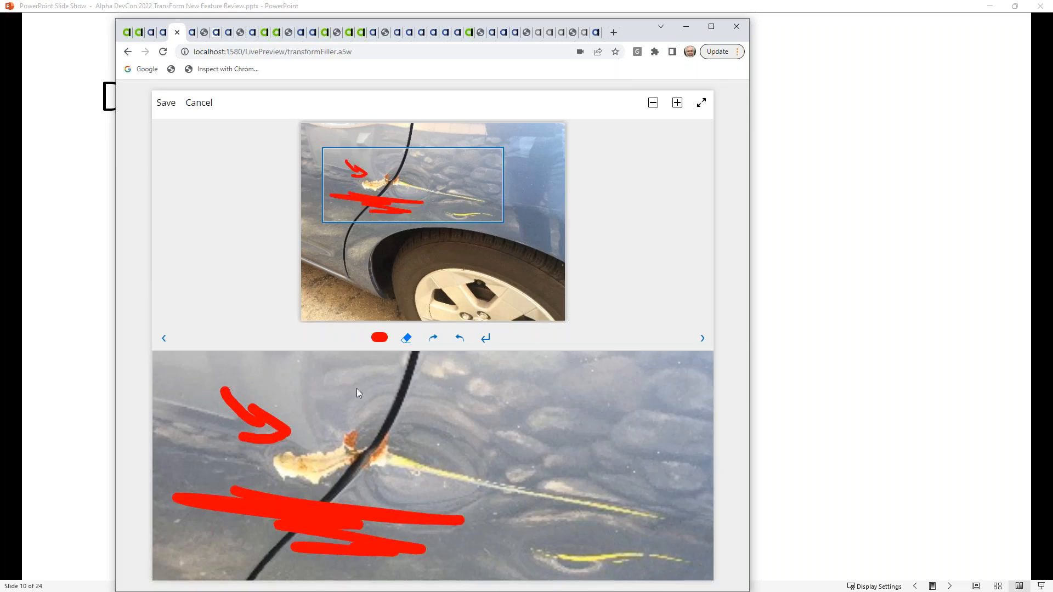
- Switch the ink to green and draw loops around the yellow scratches and around a spot on the upper edge of the wheel rim
click(378, 338)
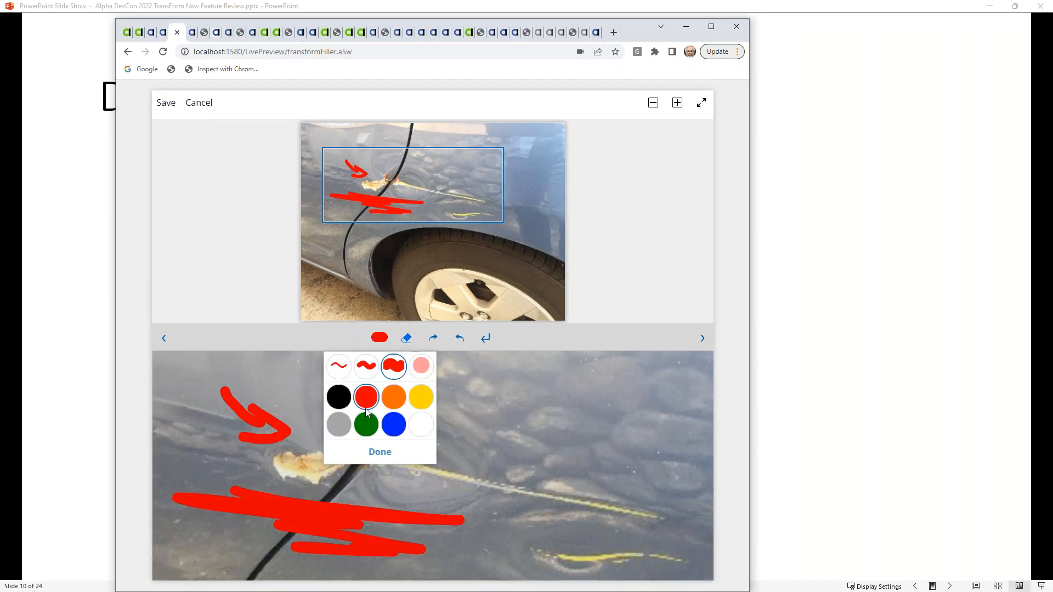
click(367, 429)
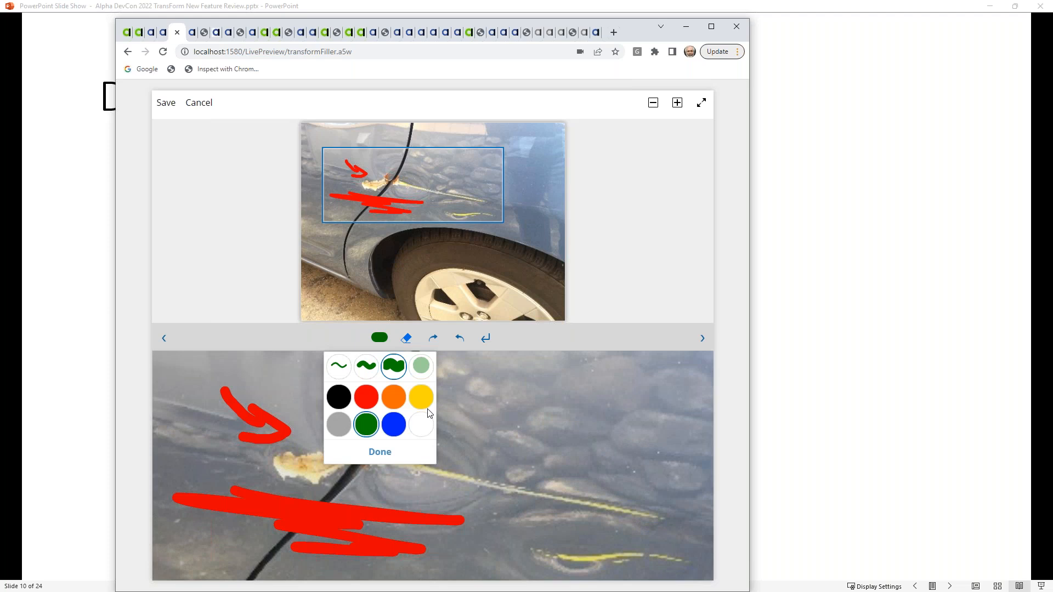
click(381, 452)
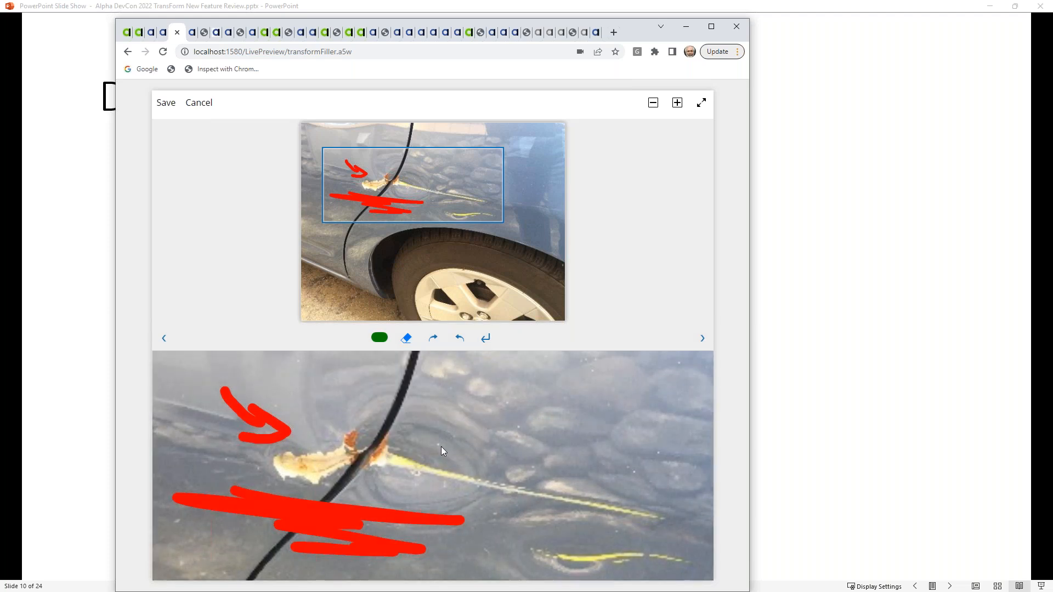
drag(442, 447, 628, 485)
drag(586, 527, 463, 501)
mouse_move(534, 538)
mouse_down()
mouse_move(636, 577)
mouse_move(635, 537)
mouse_move(573, 530)
mouse_up()
drag(377, 183, 429, 269)
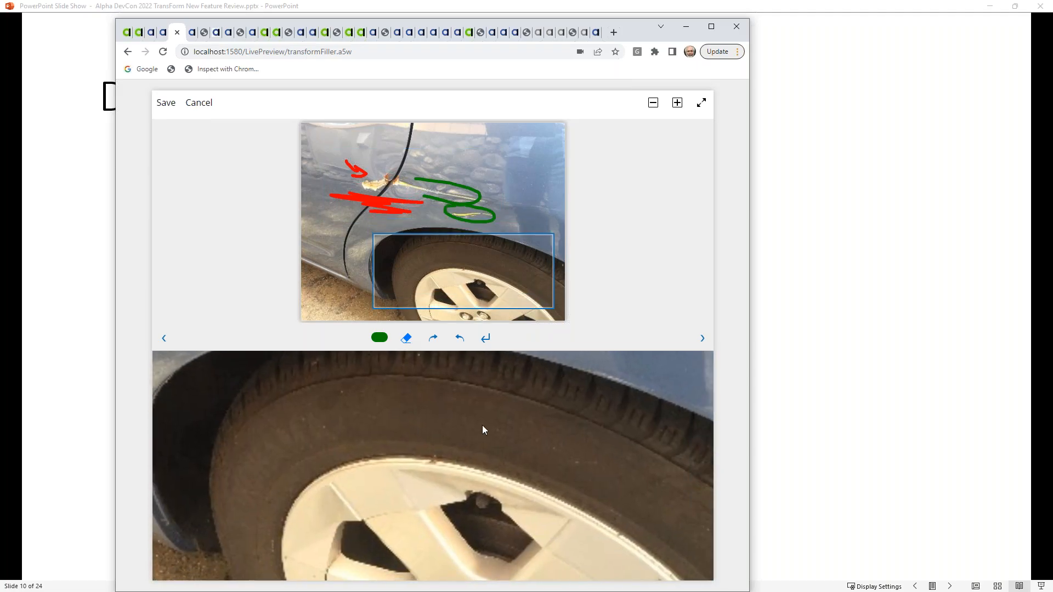
drag(416, 474, 441, 443)
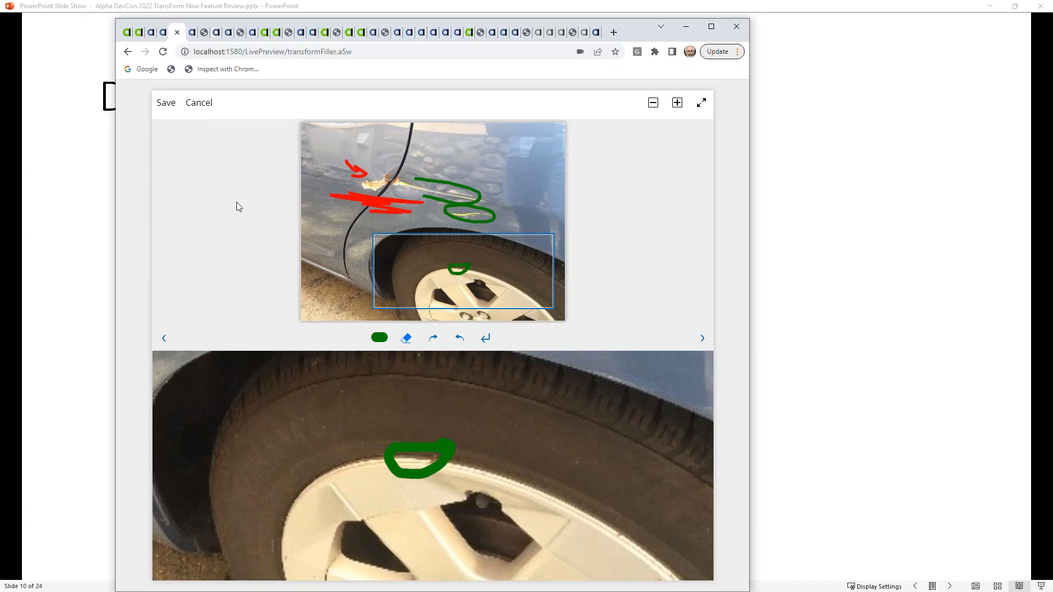
- Save the red and green markup on Photo #4's image and accept the annotated photo into the form
click(168, 104)
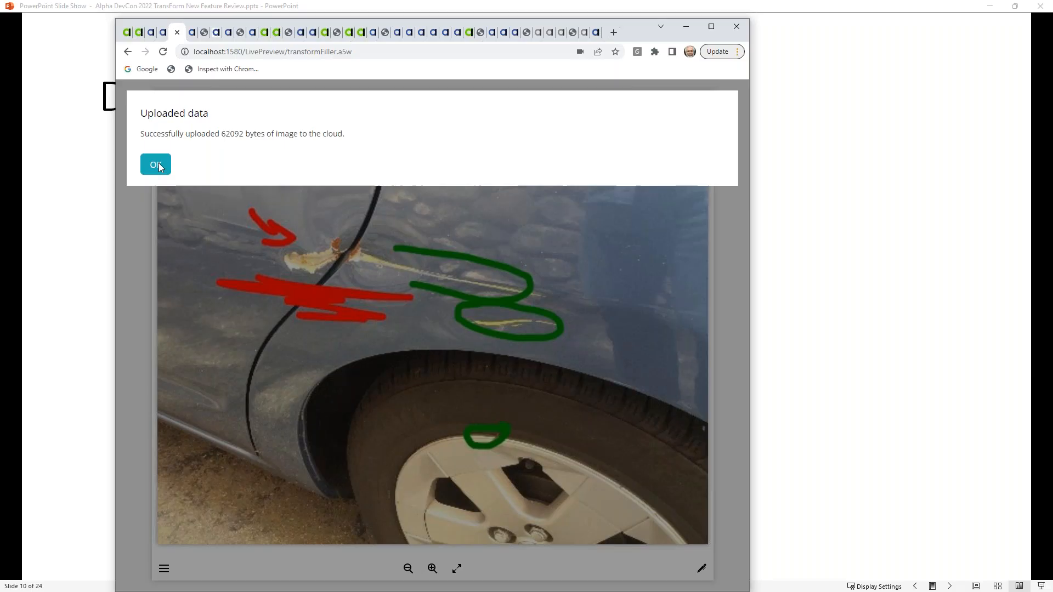
click(158, 164)
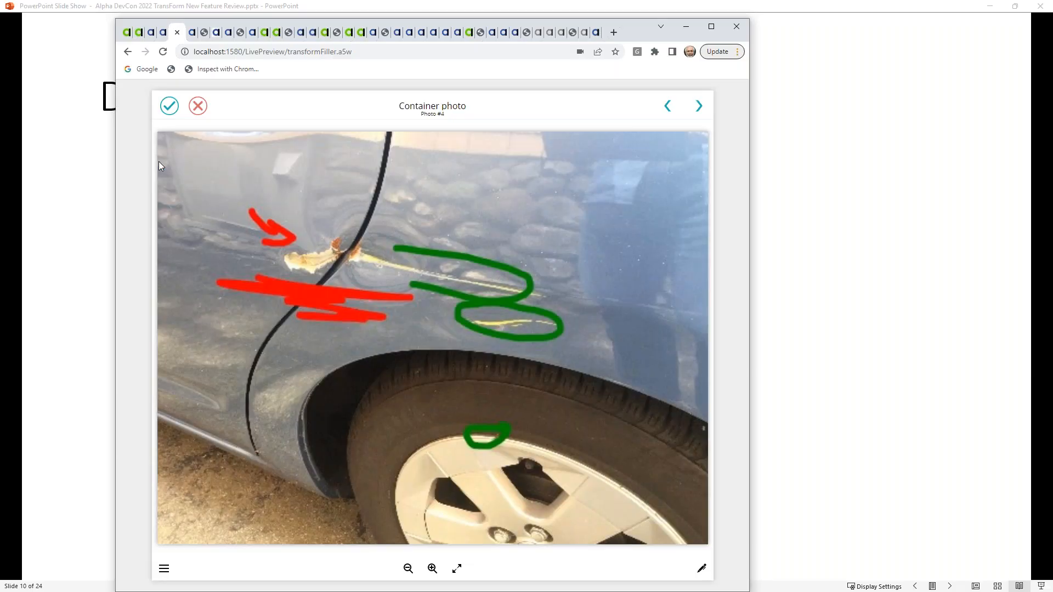
click(168, 107)
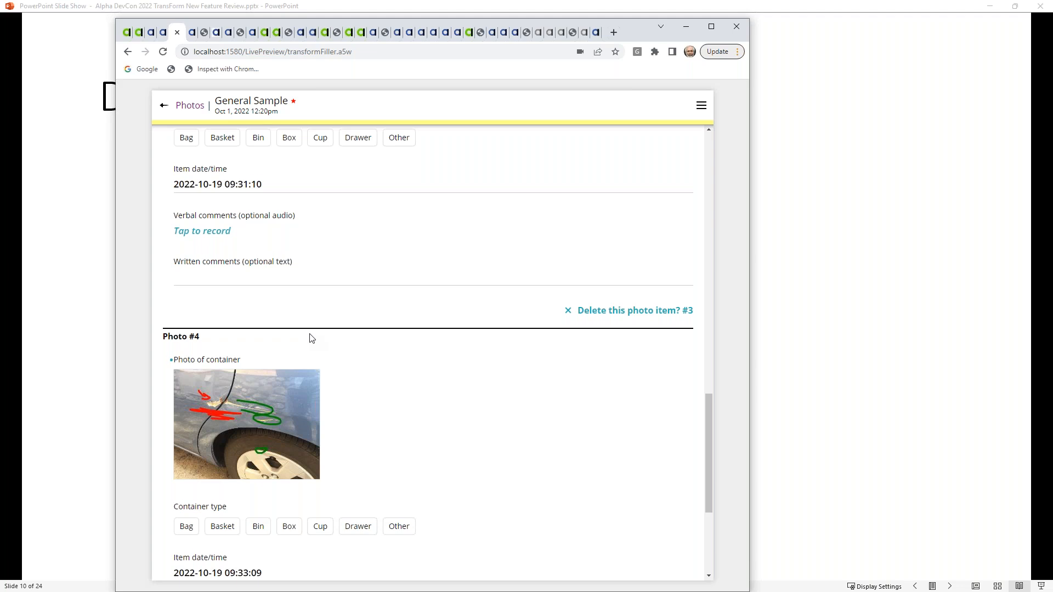
- Look over the photo items in the Photos section and return to the General Sample form's main page
scroll(311, 336, down, 3)
scroll(310, 337, up, 6)
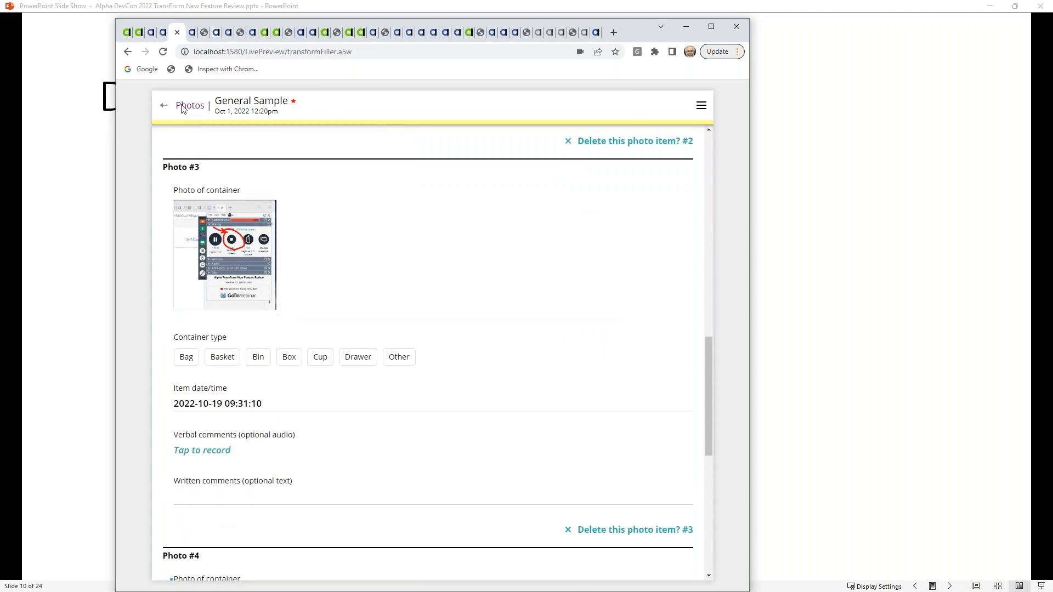
scroll(300, 290, down, 7)
scroll(300, 290, down, 1)
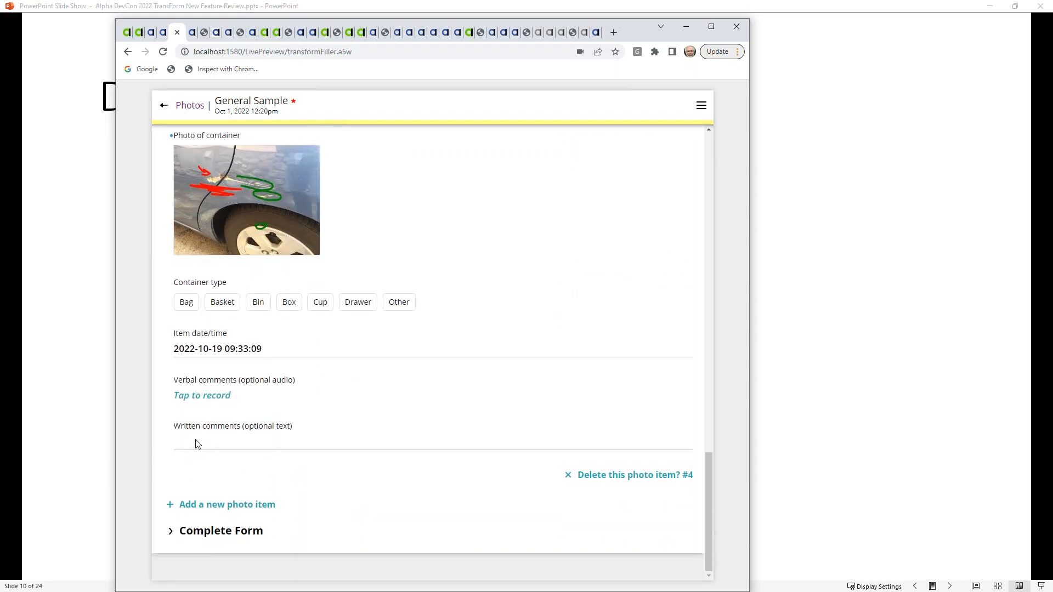
click(164, 107)
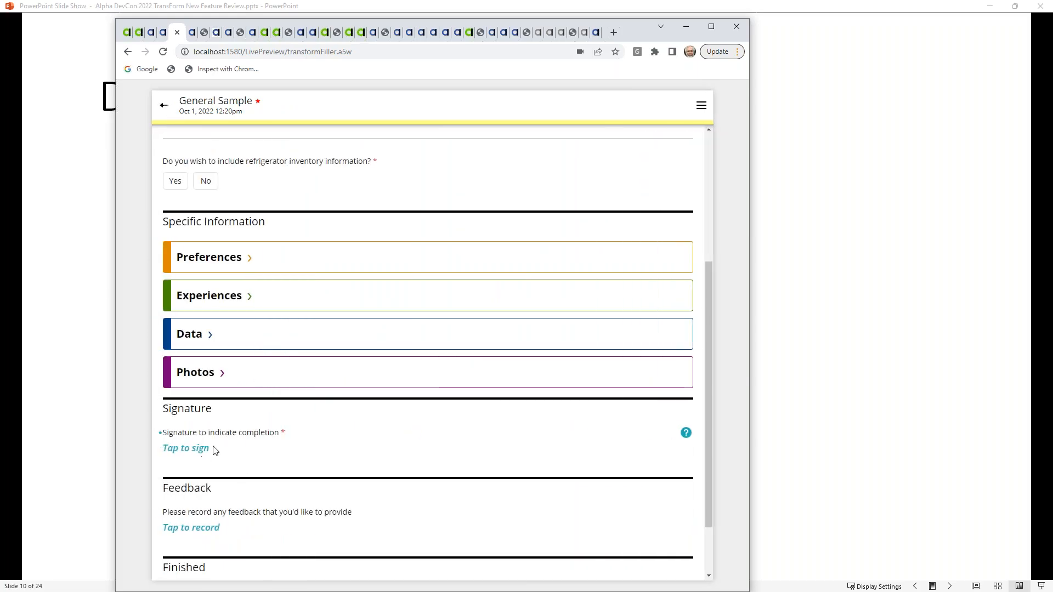
- Draw a freehand signature in the "Signature to indicate completion" field and accept it
click(204, 449)
mouse_move(246, 332)
mouse_down()
mouse_move(346, 369)
mouse_move(713, 363)
mouse_up()
drag(564, 294, 324, 329)
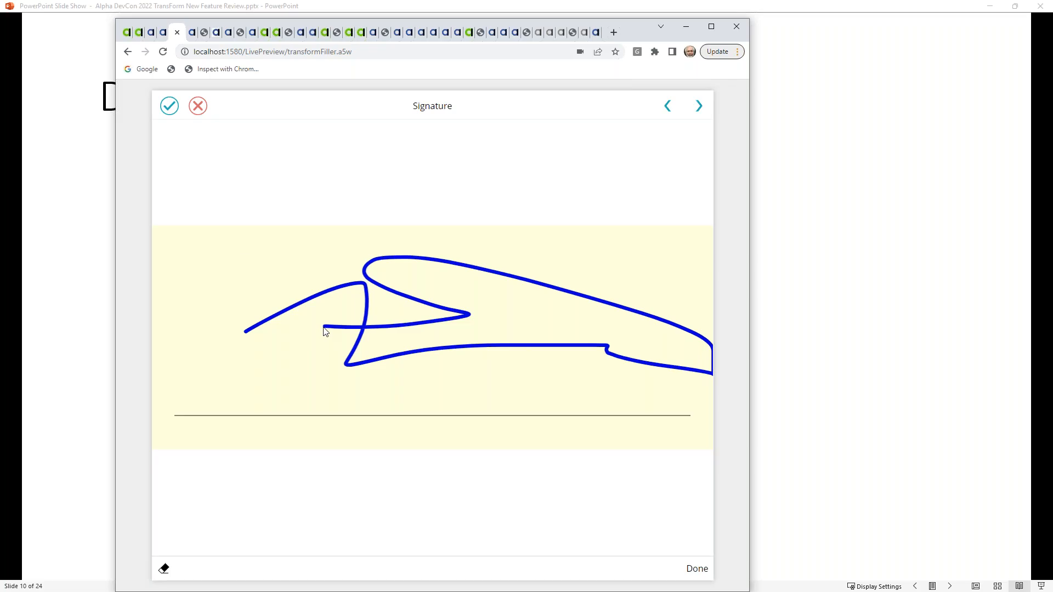
click(170, 106)
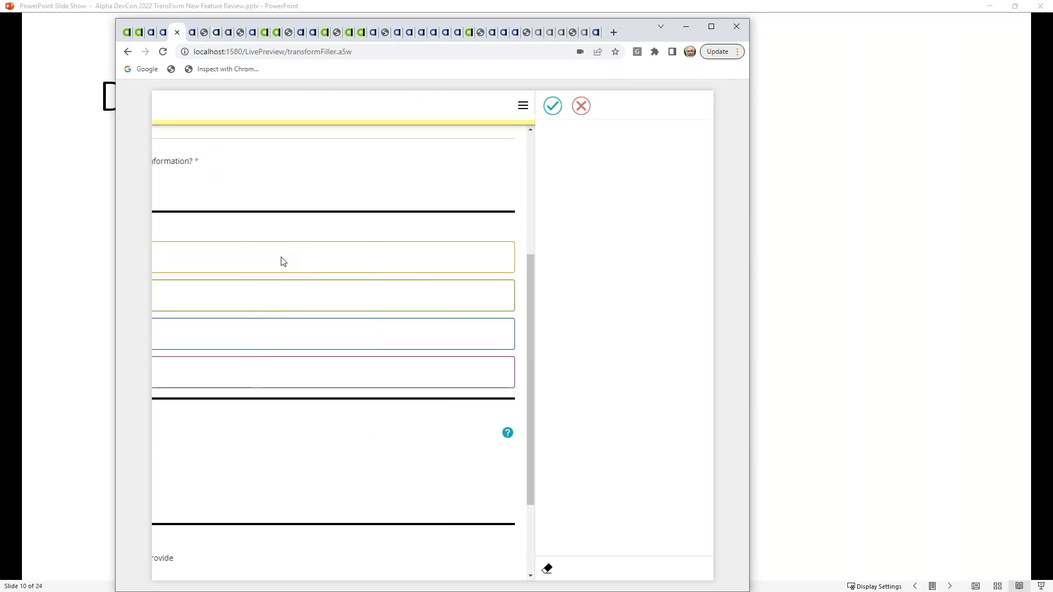
- Try to record audio in the Feedback field
scroll(354, 477, down, 2)
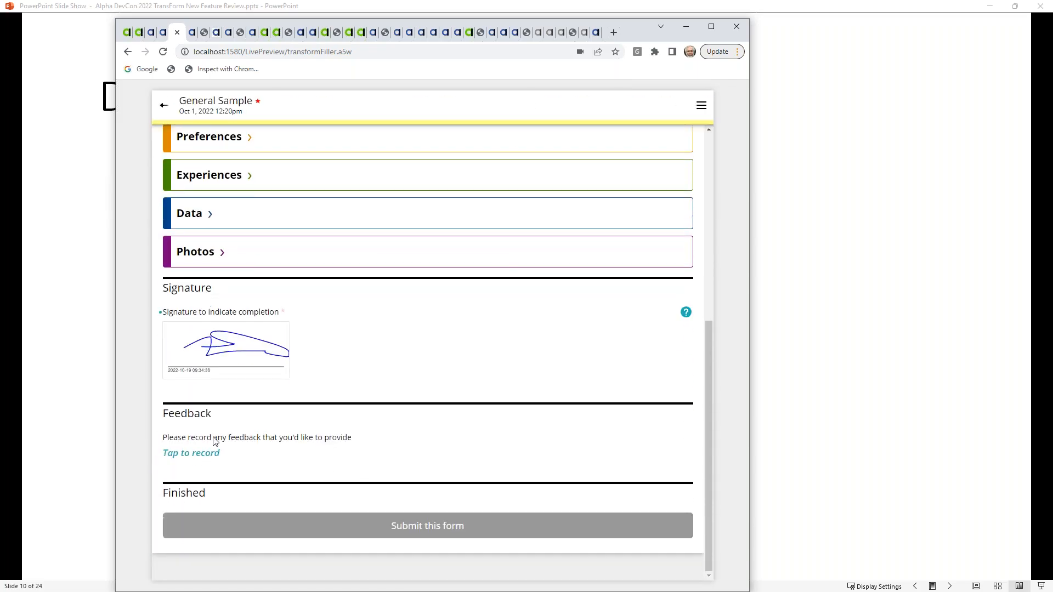
click(207, 449)
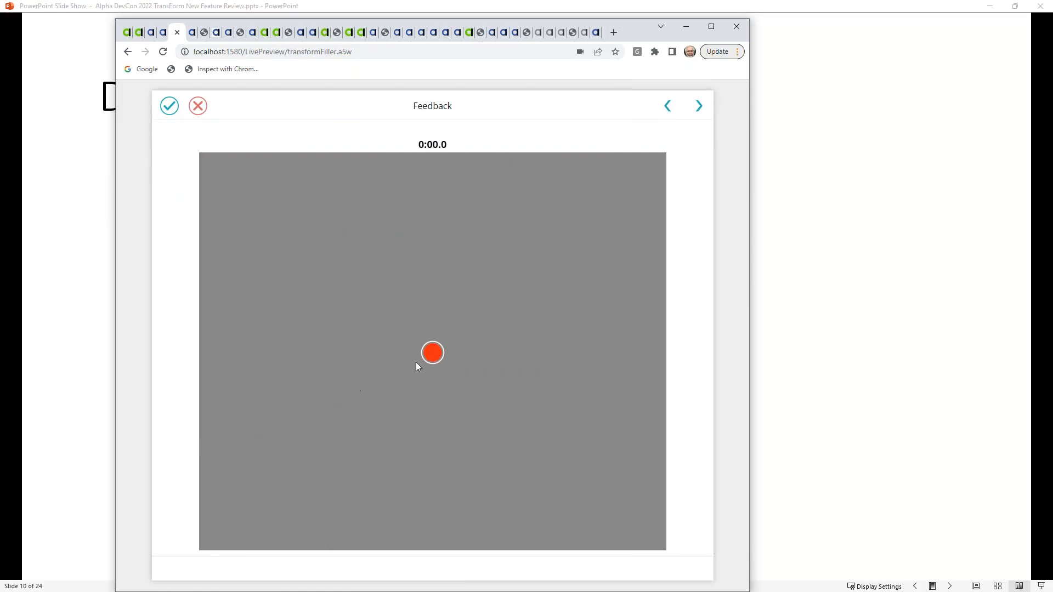
click(432, 354)
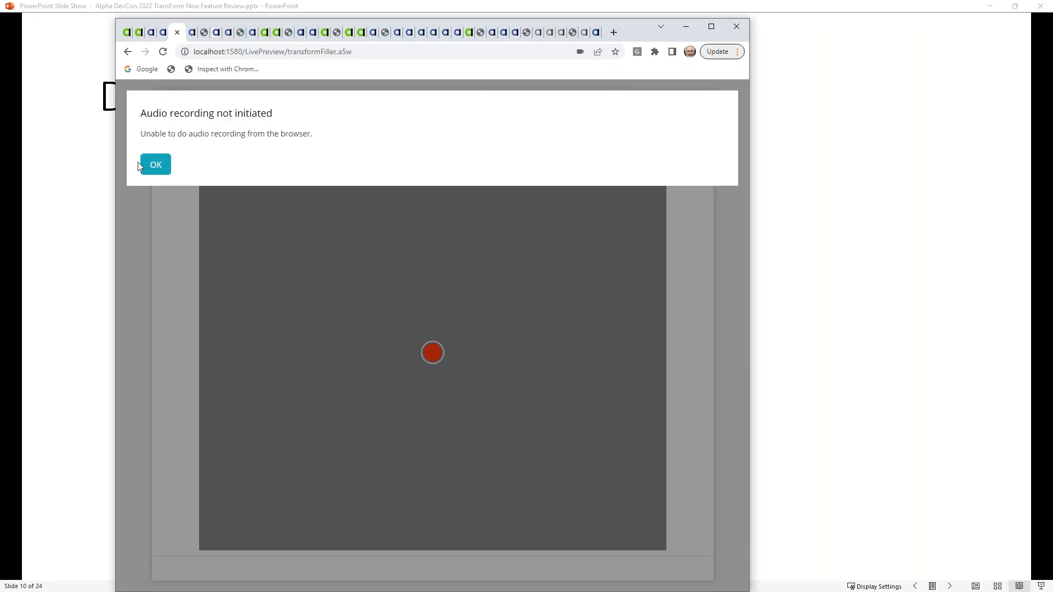
click(156, 164)
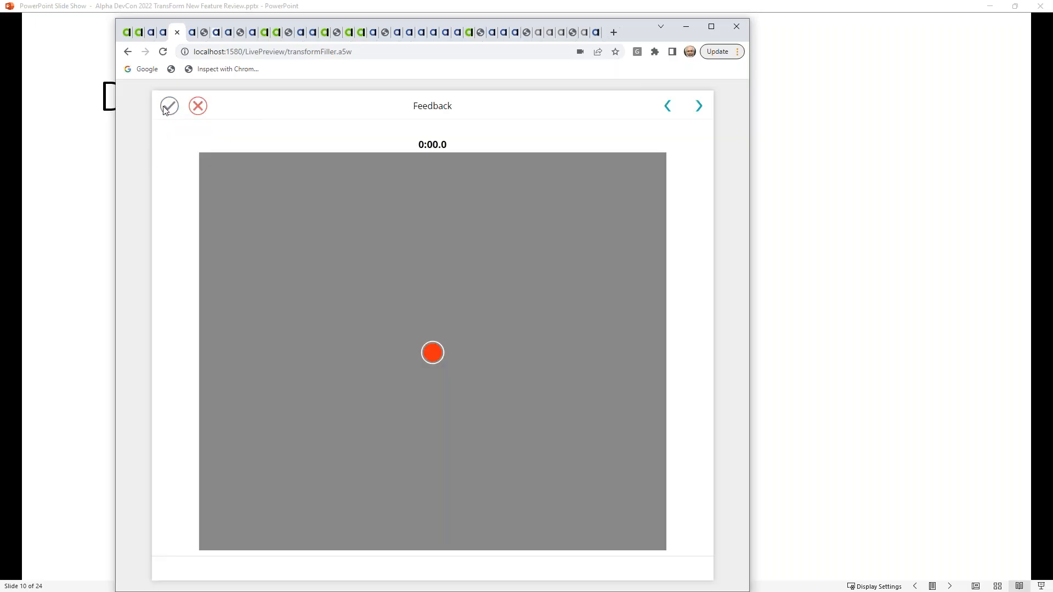
click(195, 107)
- Leave the General Sample form for the list of forms and open the Canned Image Demo form
scroll(242, 305, up, 3)
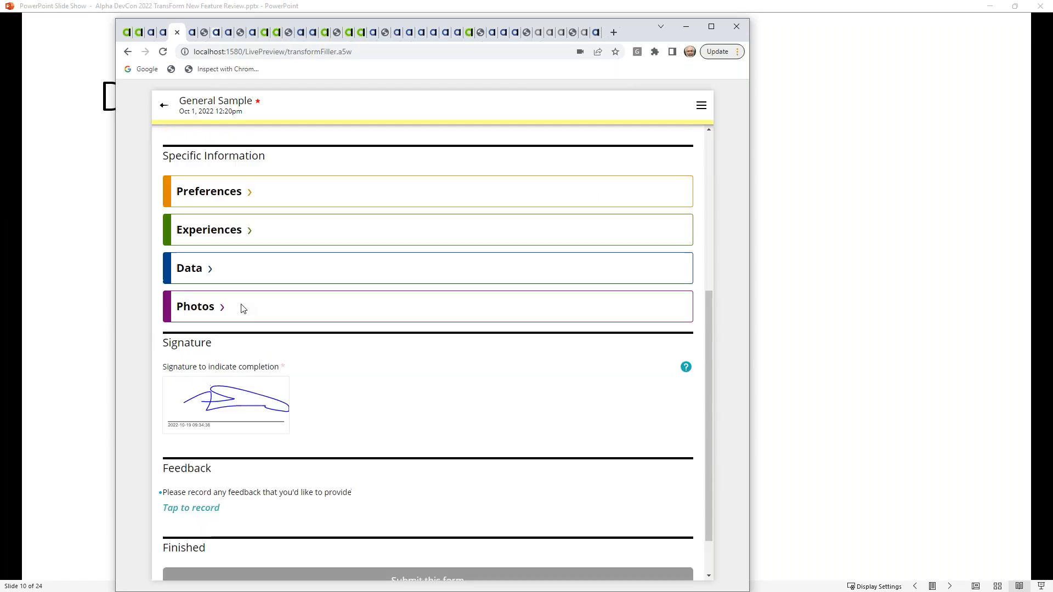
scroll(242, 308, up, 1)
scroll(242, 308, up, 3)
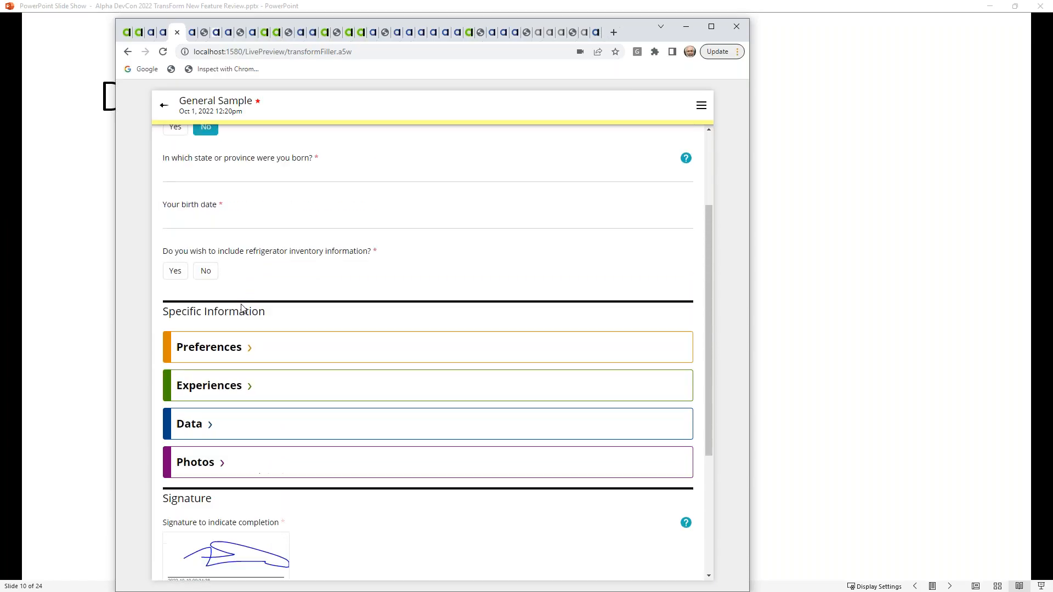
scroll(241, 308, down, 5)
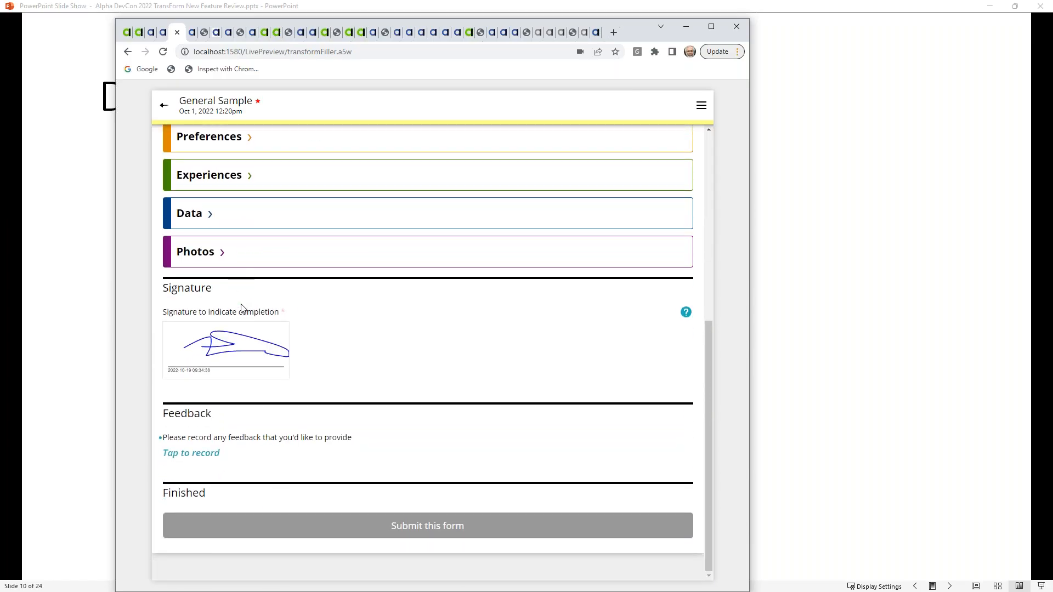
scroll(242, 306, up, 5)
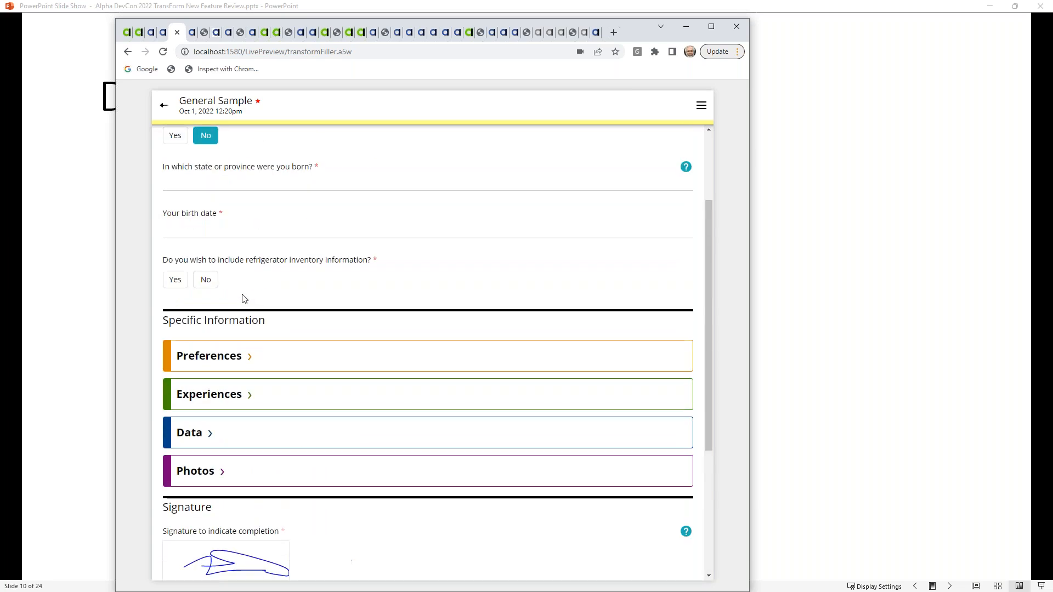
click(164, 106)
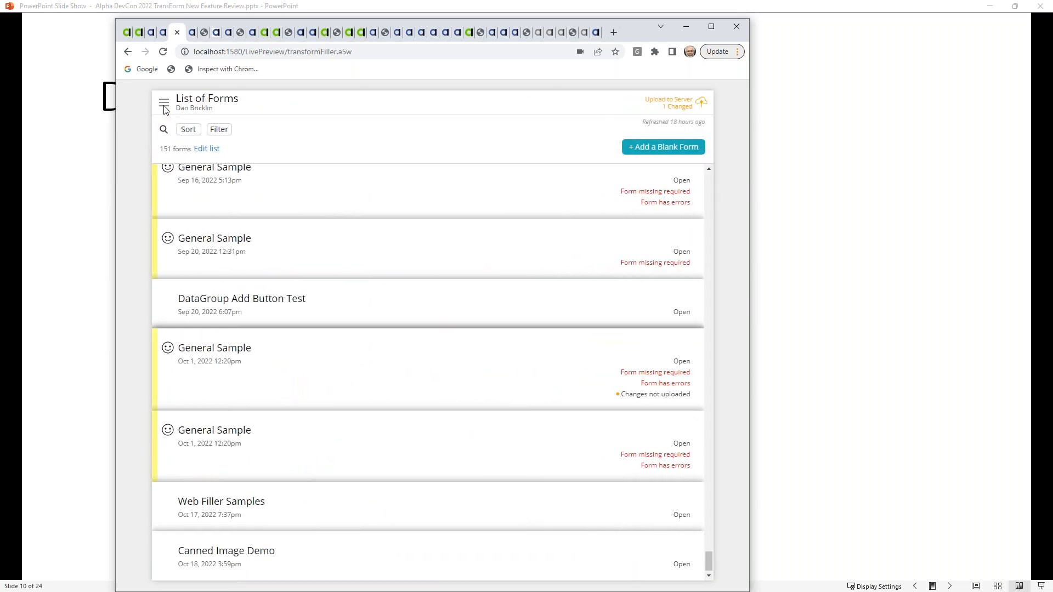
scroll(384, 420, down, 1)
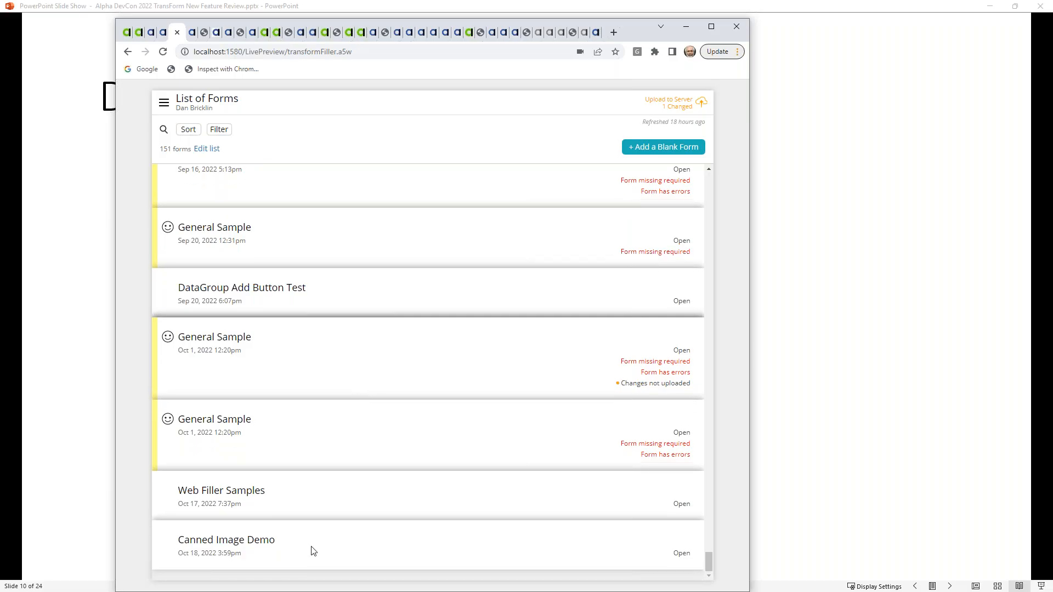
click(386, 551)
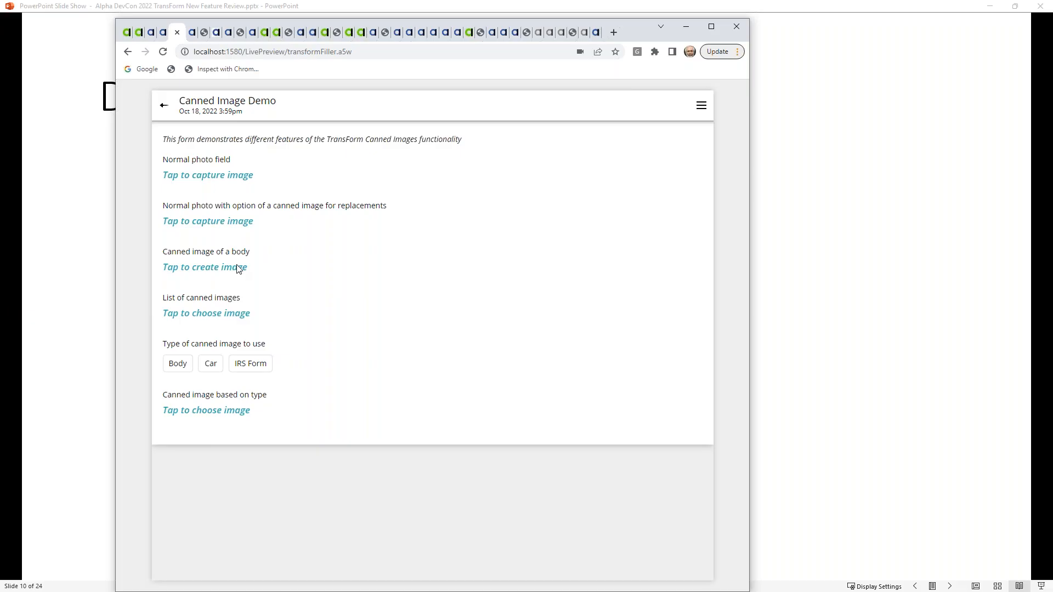
- Switch to the TransForm account page and examine the cloudpath line in the options under Define On Device Assets
click(192, 33)
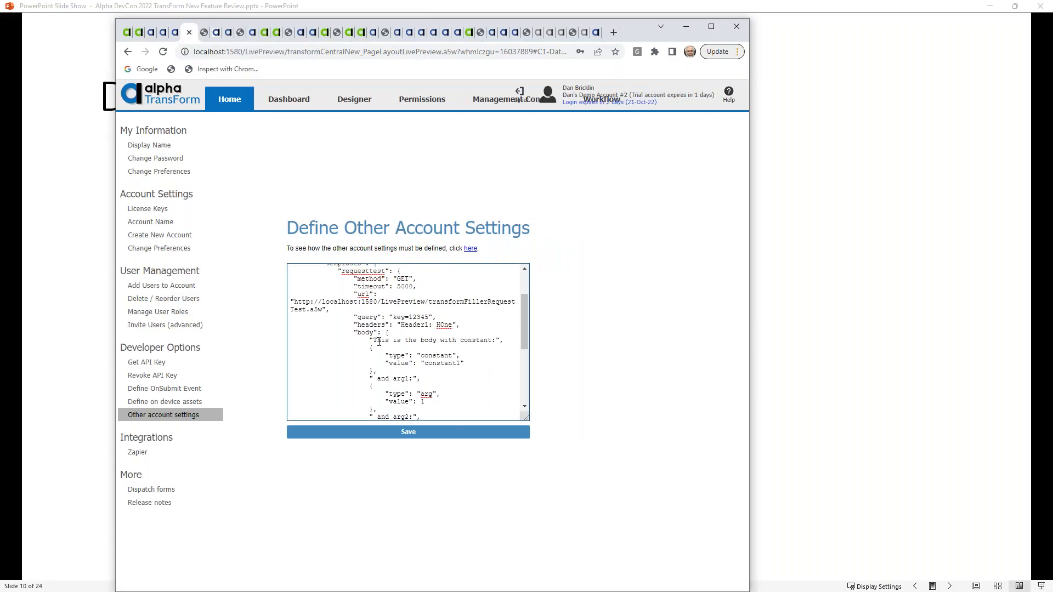
click(183, 402)
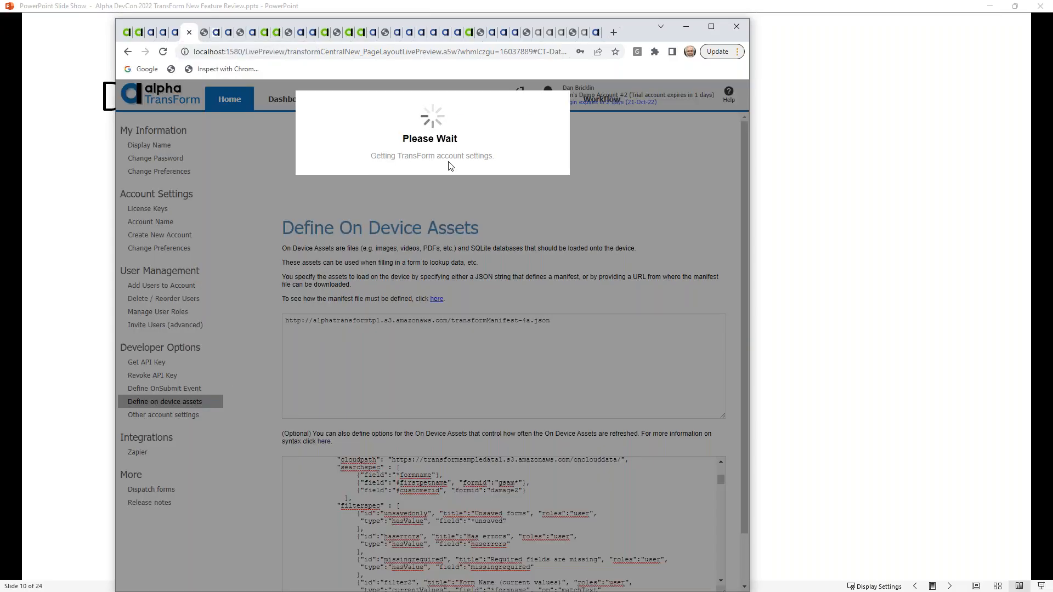
scroll(404, 378, down, 1)
scroll(405, 442, up, 1)
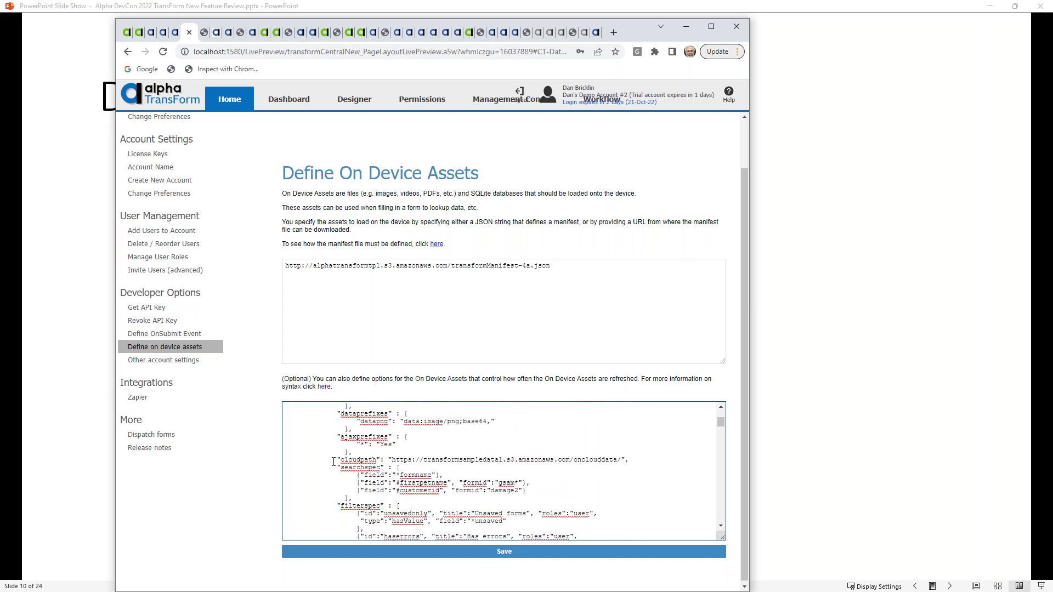
drag(335, 462, 634, 458)
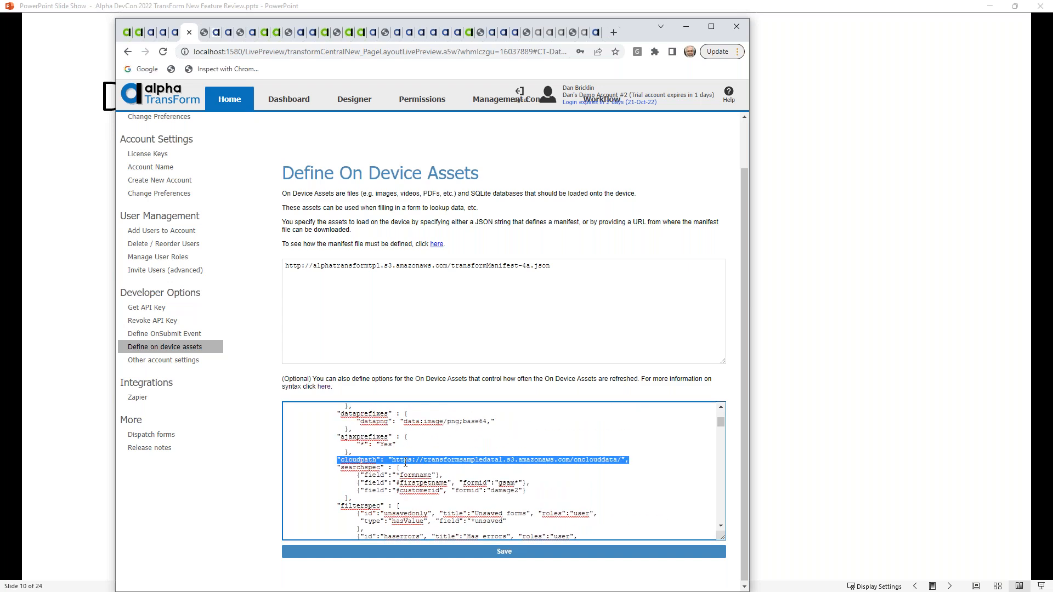
click(337, 464)
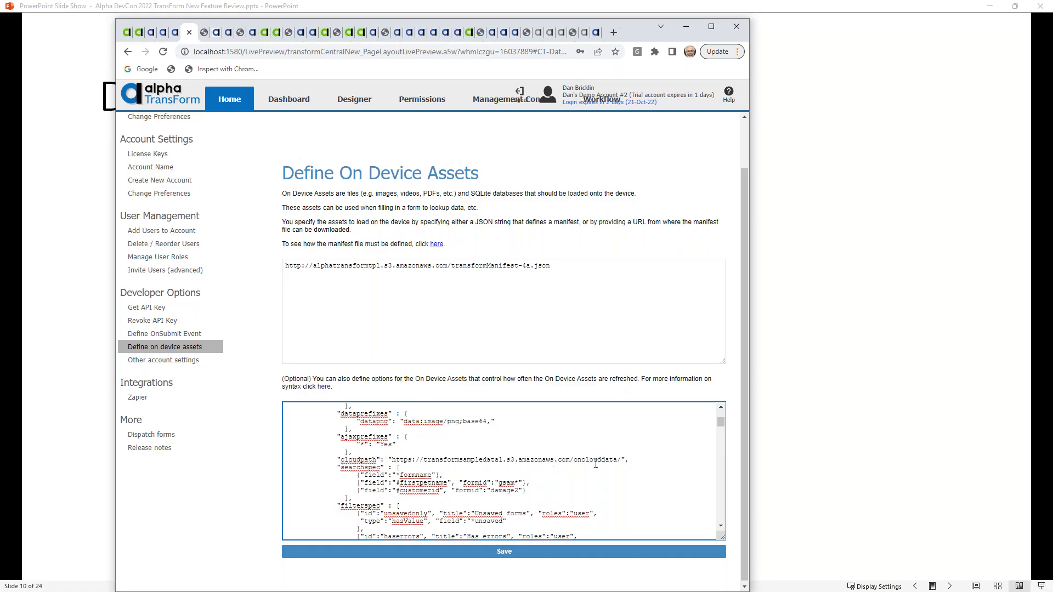
scroll(620, 458, down, 1)
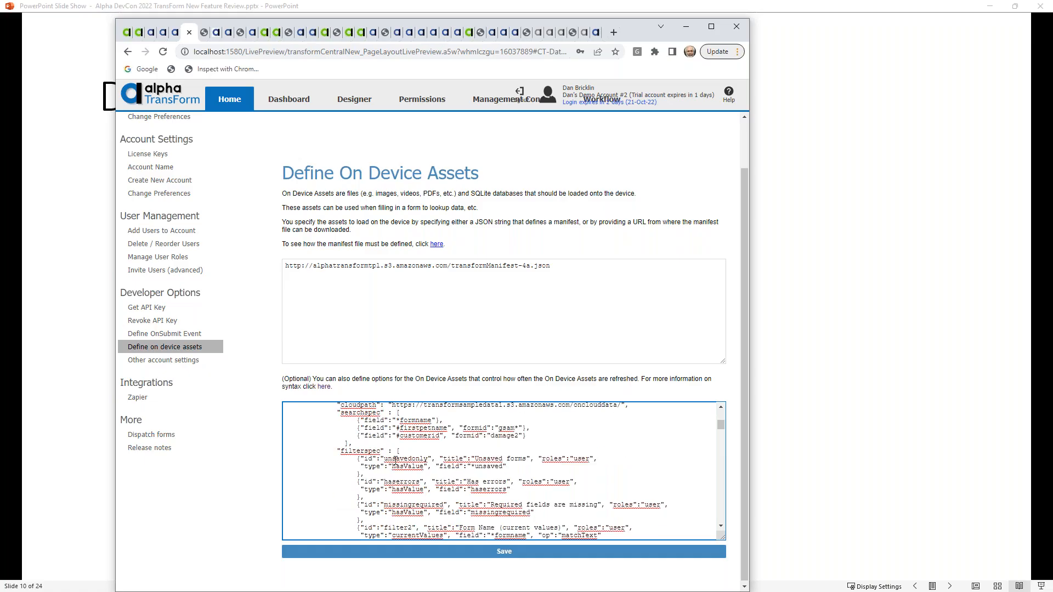
scroll(400, 449, up, 1)
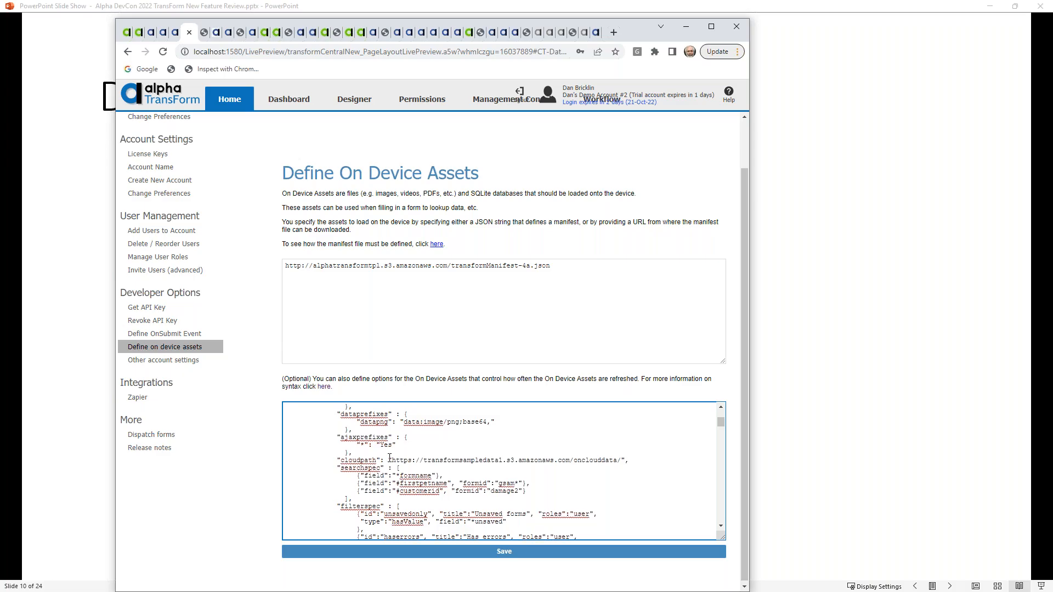
- Return to the Canned Image Demo form and accept the body outline for the "Canned image of a body" field
scroll(389, 458, up, 1)
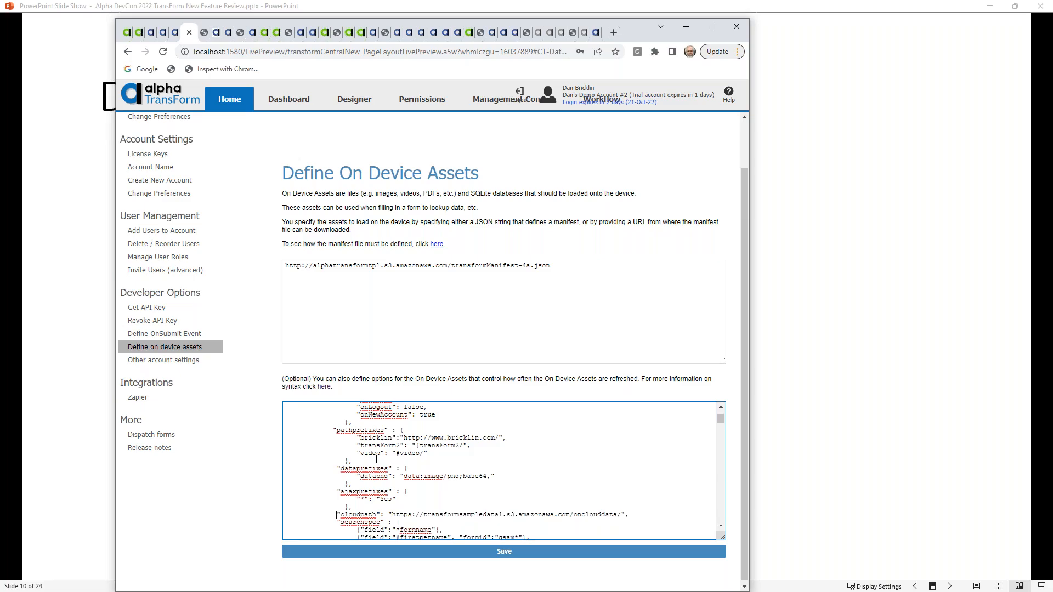
scroll(377, 460, down, 1)
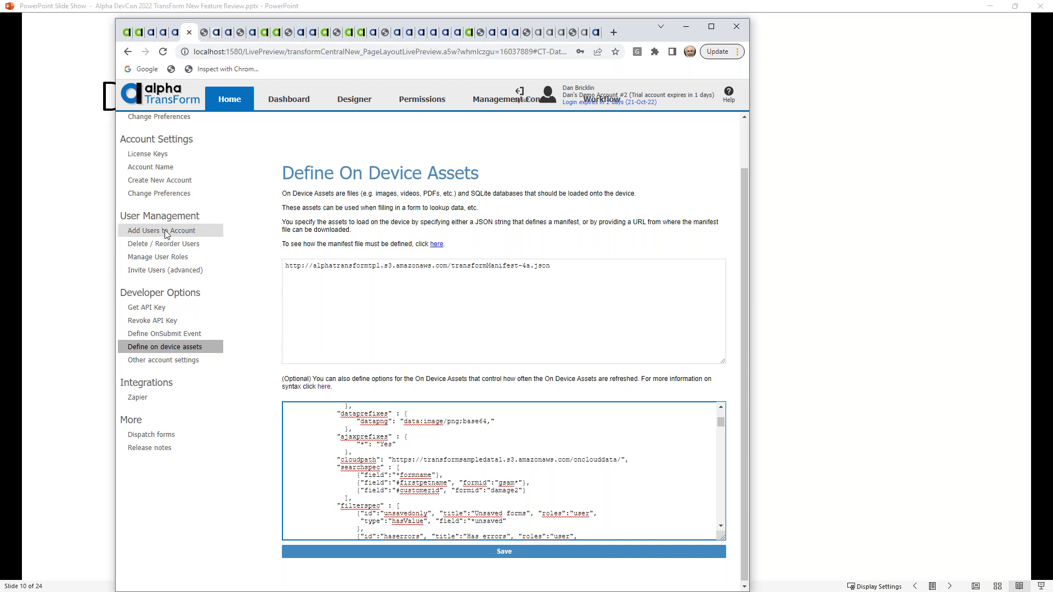
click(176, 32)
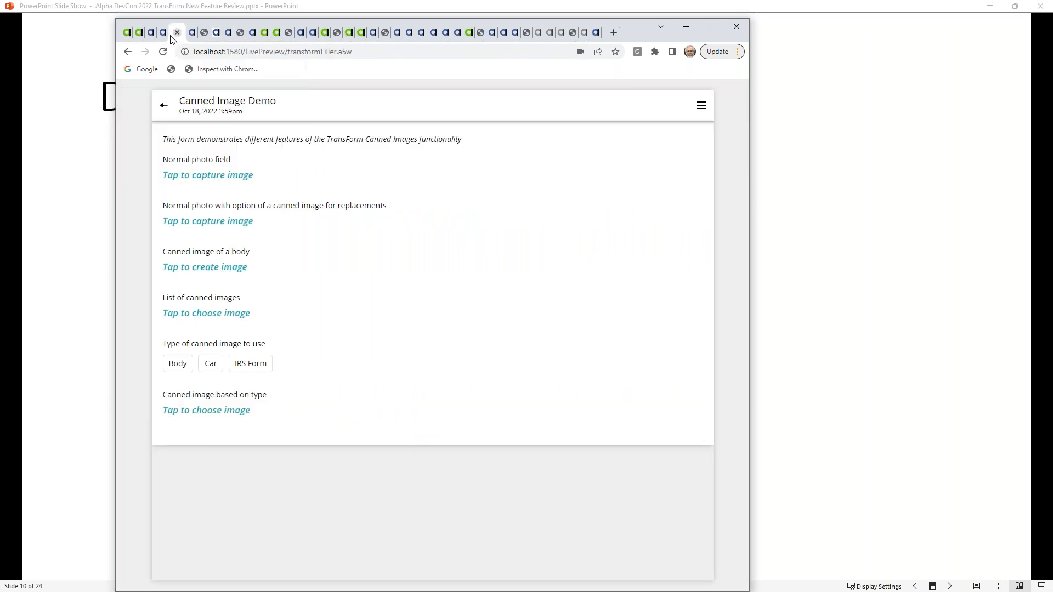
click(217, 268)
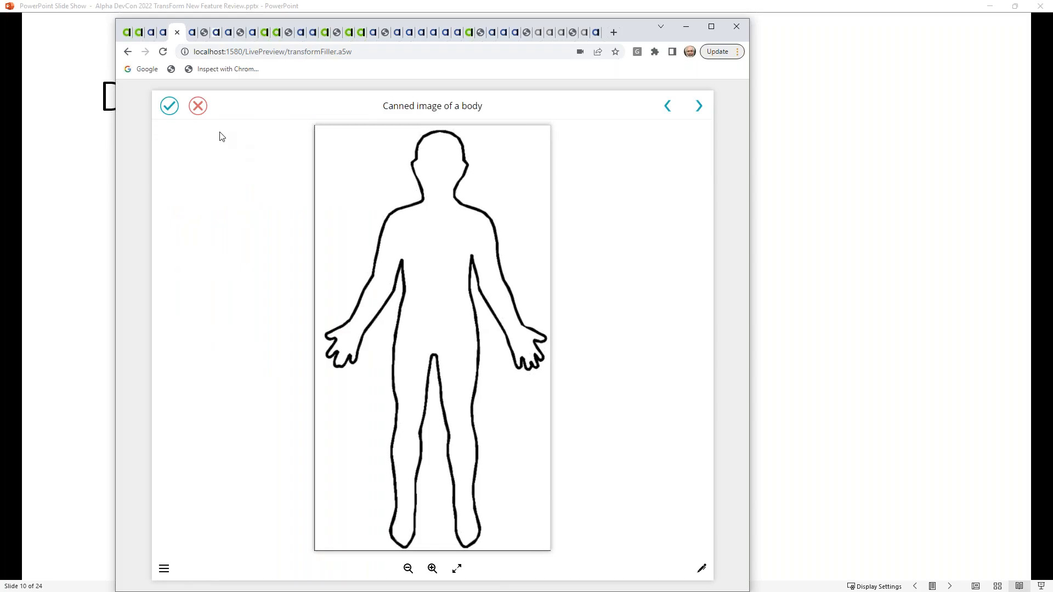
click(172, 109)
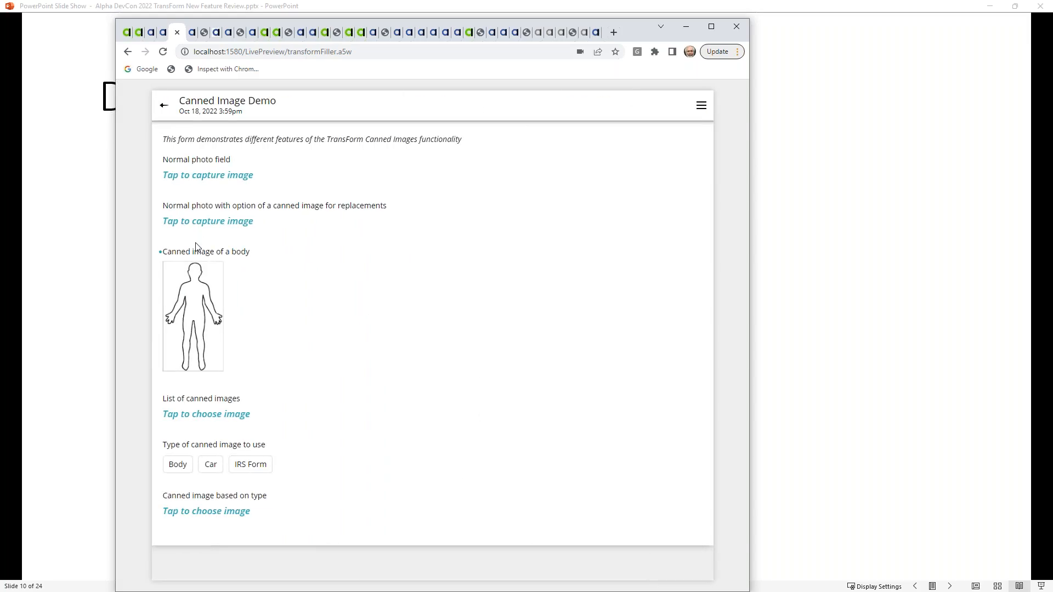
- Choose the Car image for the "List of canned images" field and accept it
click(199, 418)
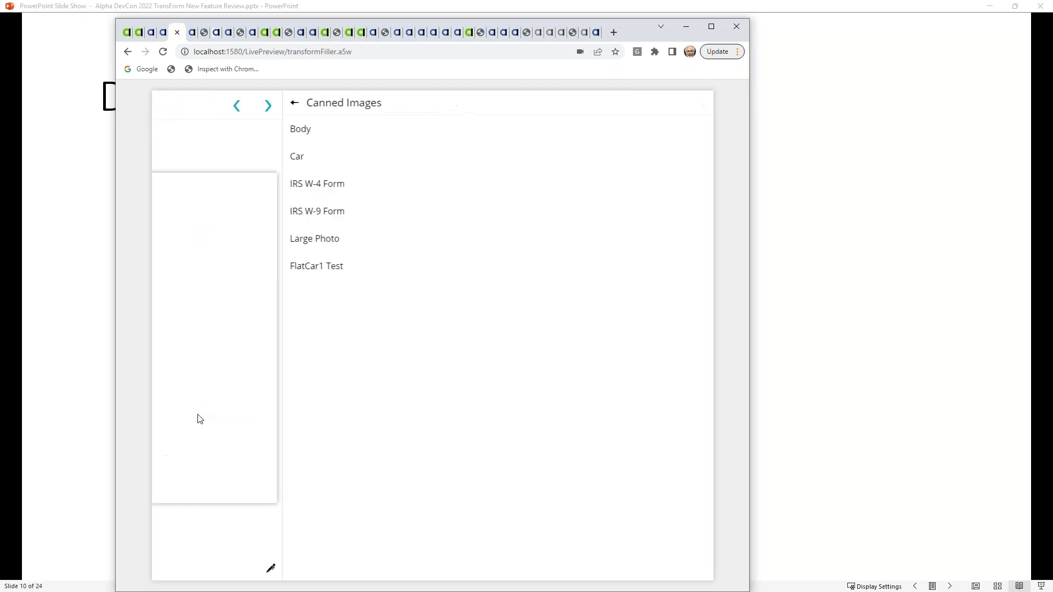
click(188, 272)
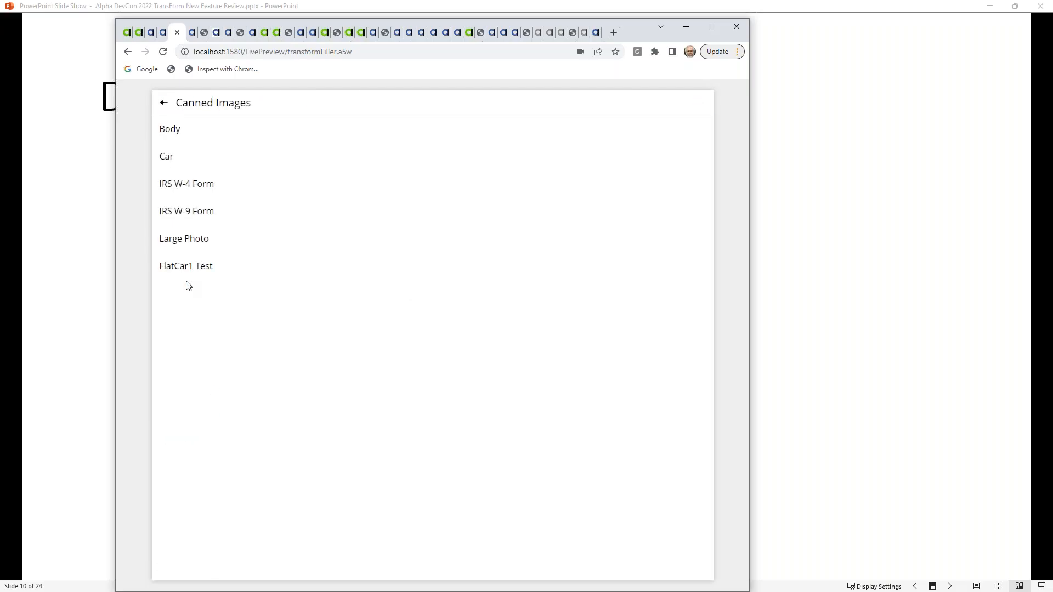
click(168, 158)
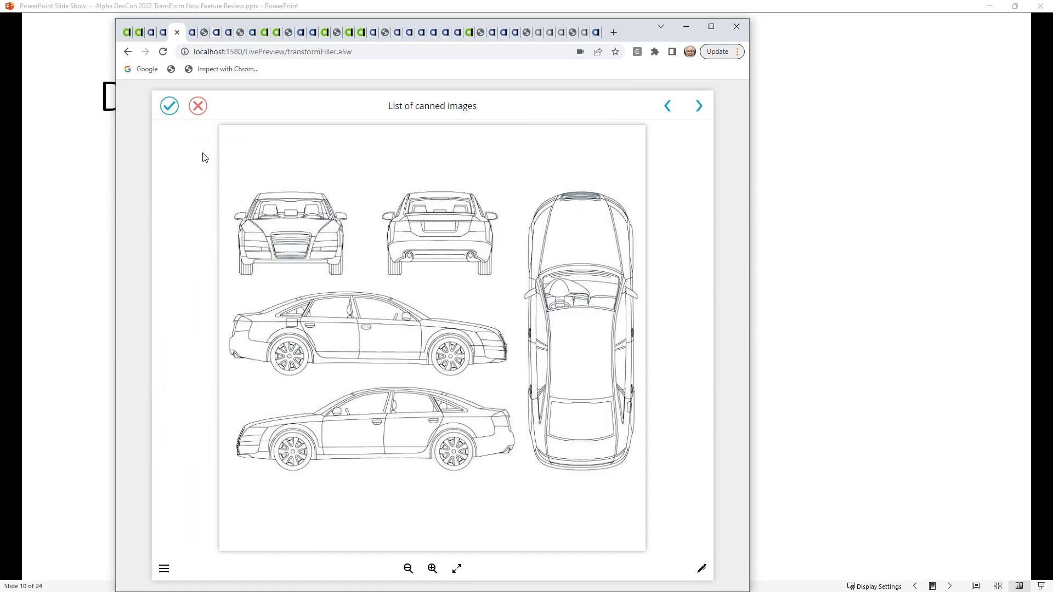
click(170, 107)
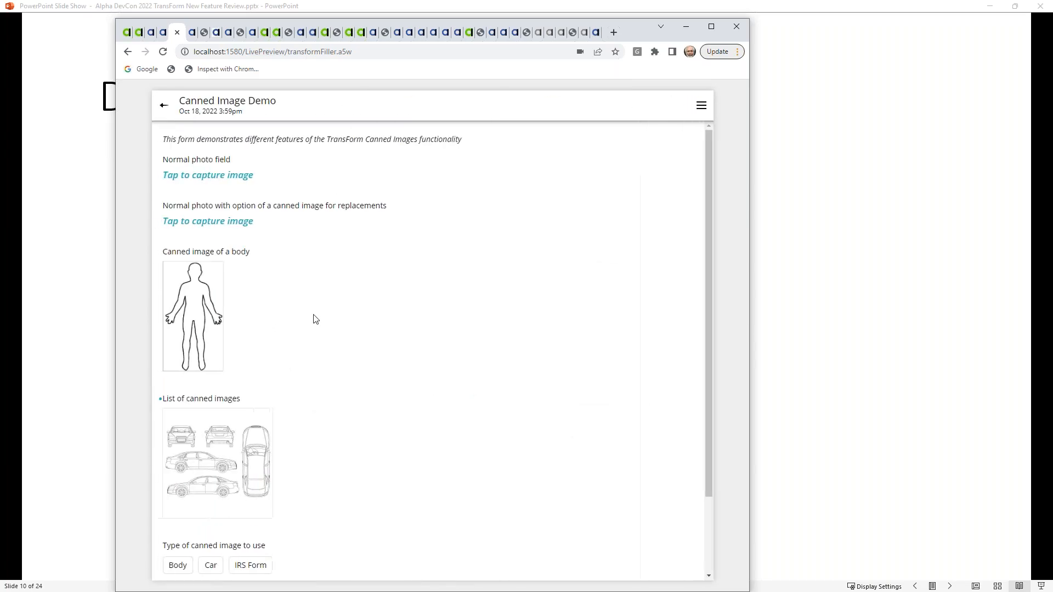
scroll(344, 357, down, 2)
scroll(344, 357, up, 2)
- Leave the form for the list of forms, open the Web Filler Samples form, and check the browser's developer console
click(164, 105)
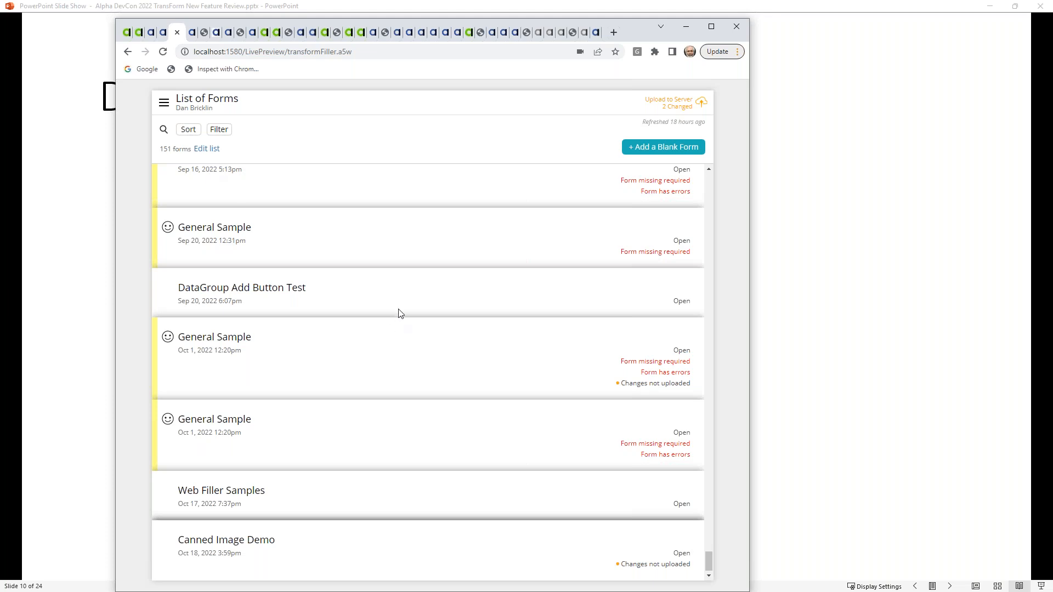
click(431, 498)
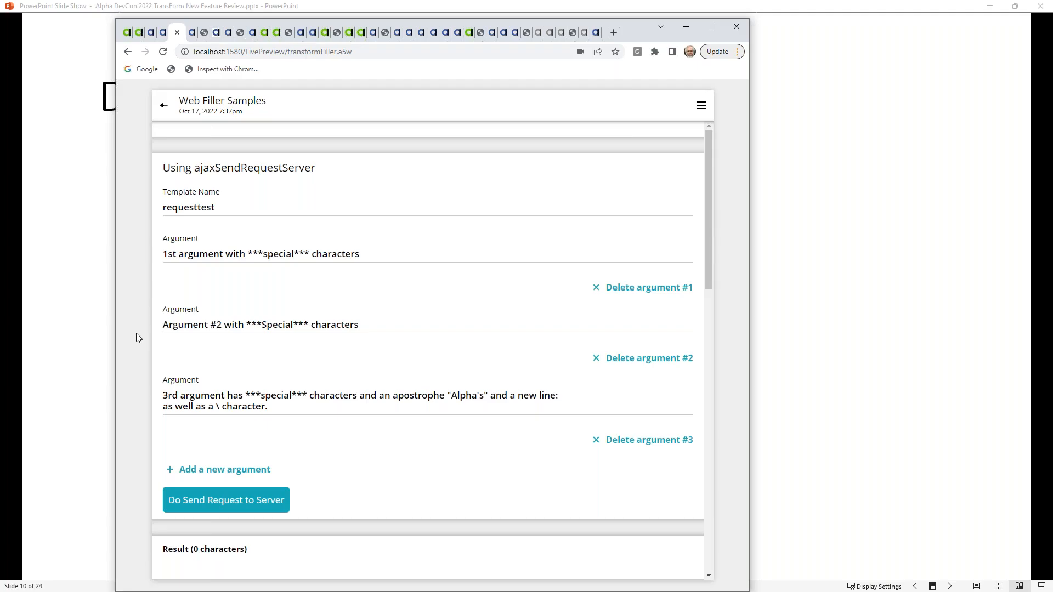
key(F12)
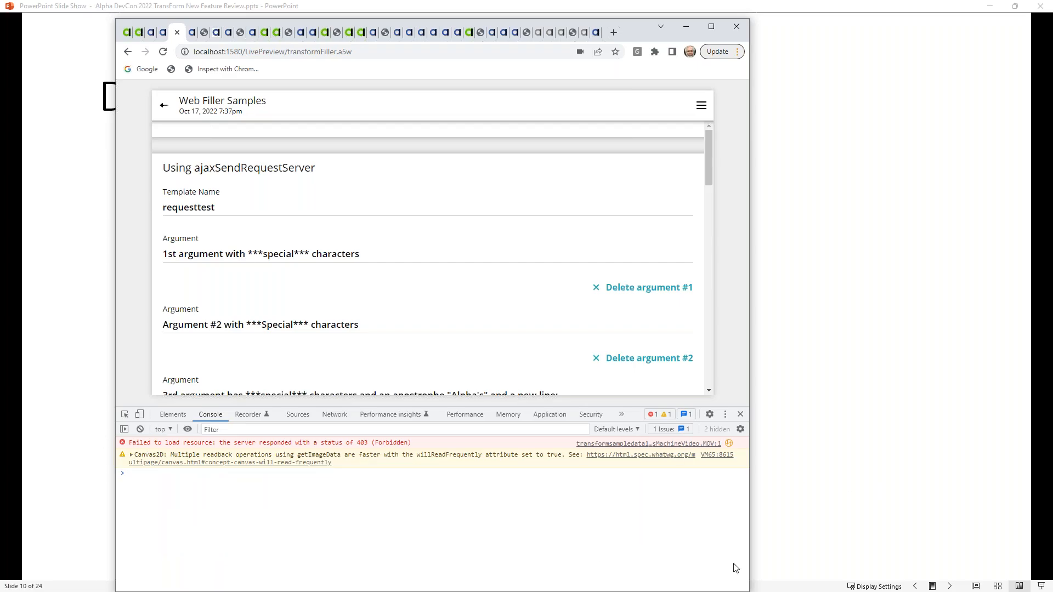
click(741, 414)
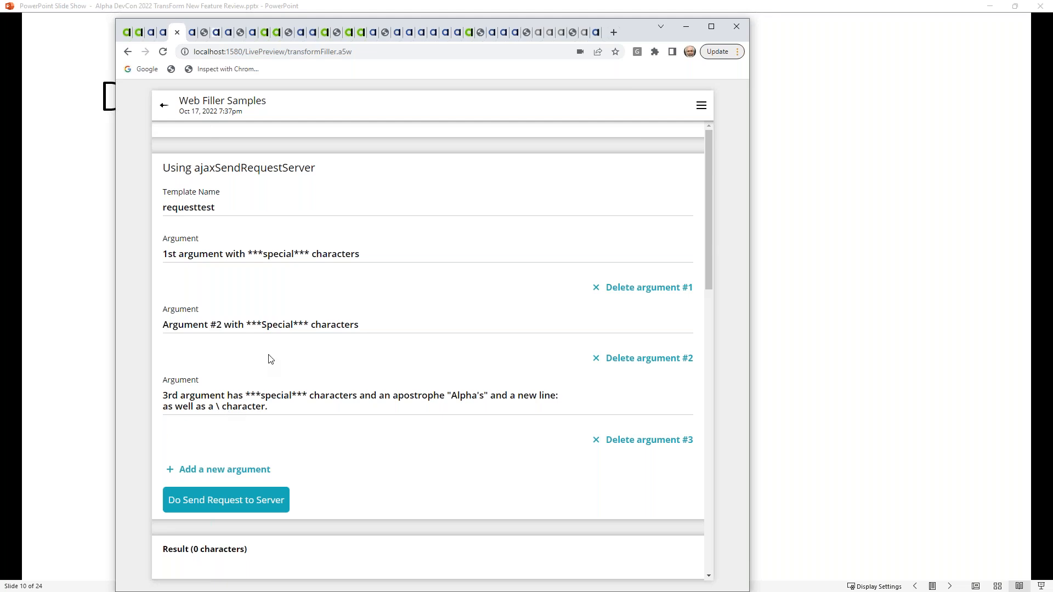
- Switch to the TransForm account page, open Other account settings, and examine the requesttest template's method, timeout, URL, query and headers under sendrequest
click(190, 33)
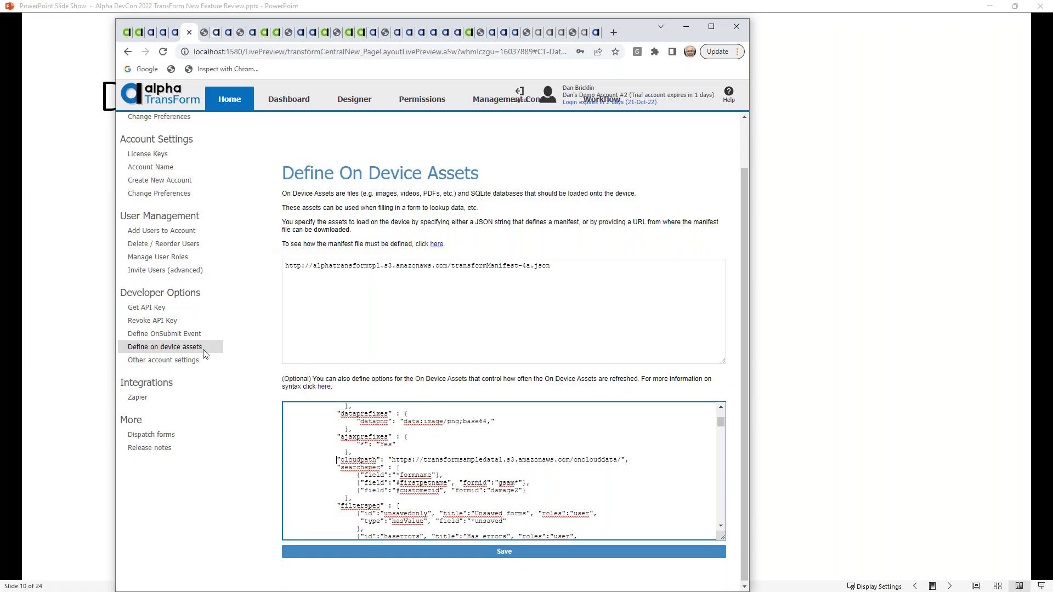
click(187, 360)
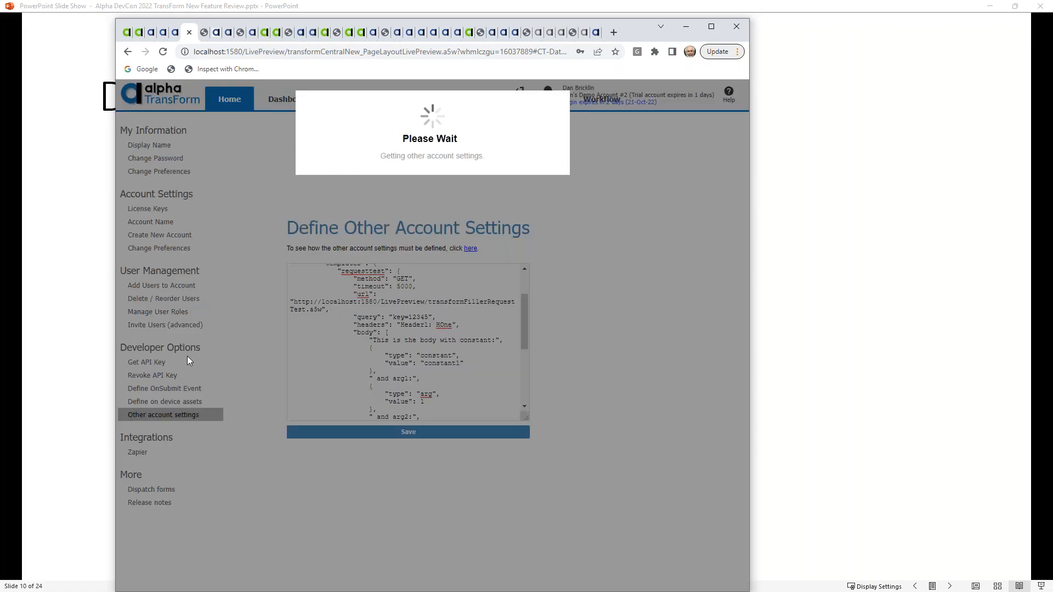
scroll(411, 310, up, 1)
scroll(410, 311, down, 1)
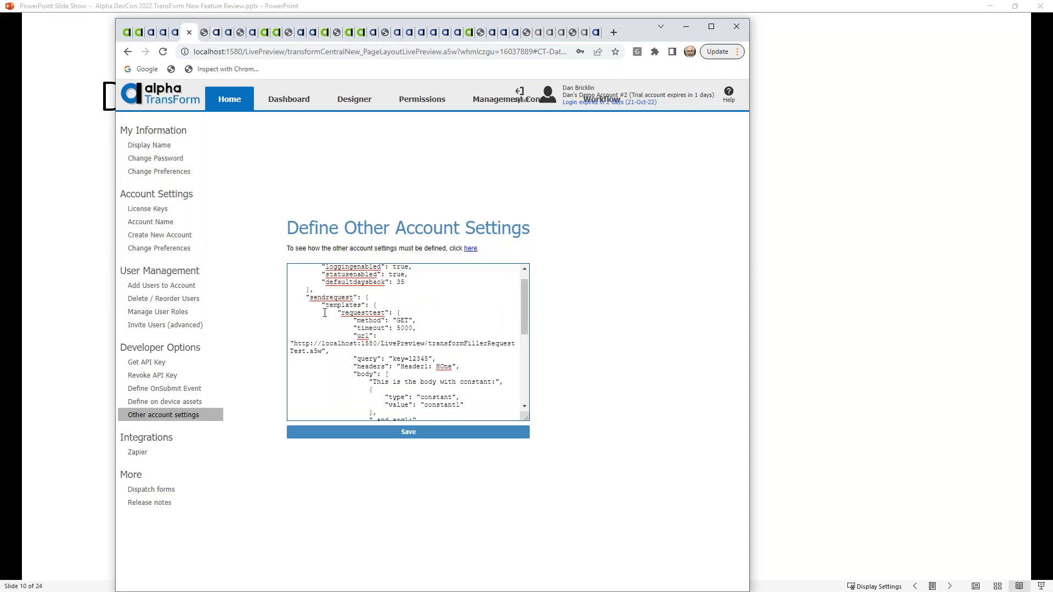
click(525, 321)
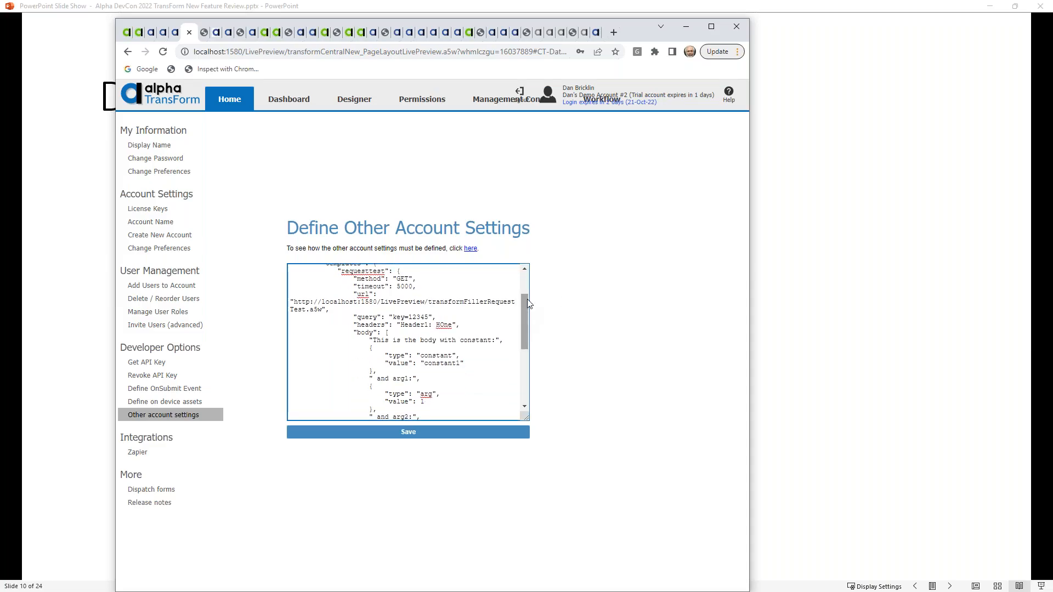
click(524, 270)
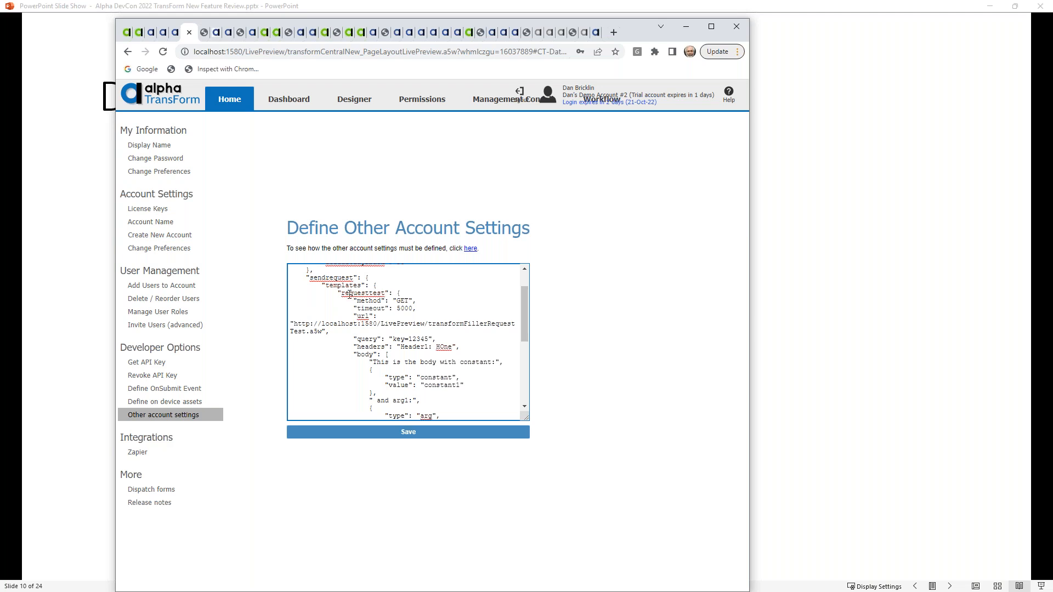
drag(524, 314, 525, 317)
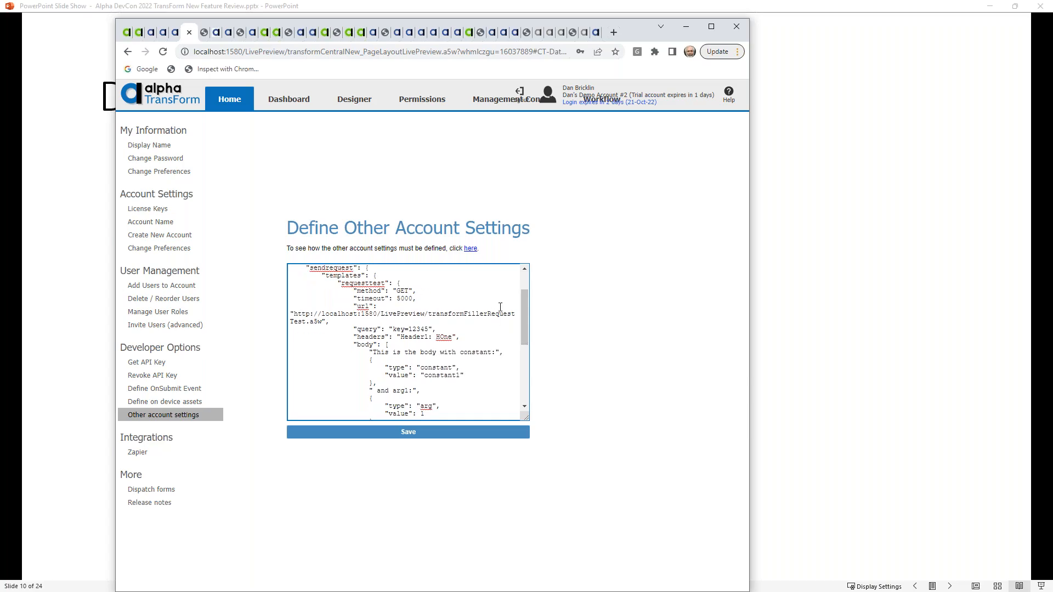
- Examine the requesttest template's body definition with its constant, argument and filter entries, through to the constants block
drag(524, 321, 524, 345)
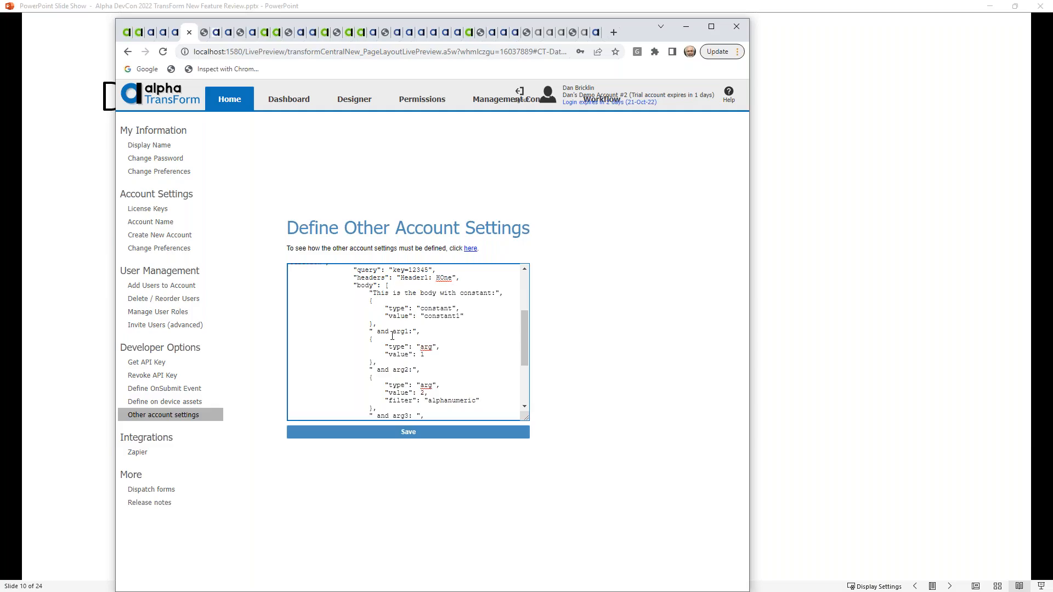
drag(525, 341, 525, 342)
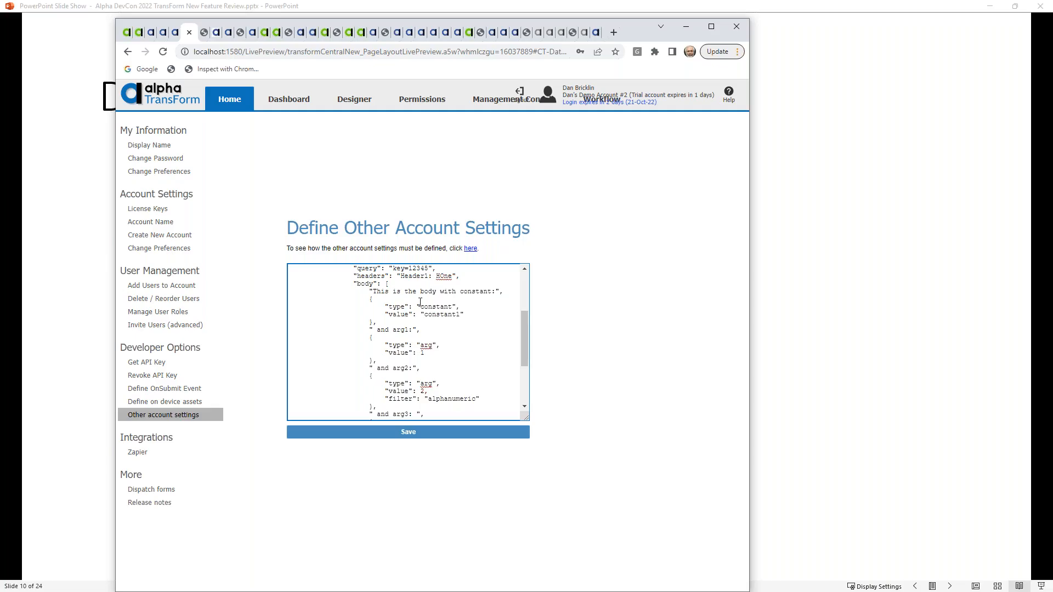
drag(528, 341, 525, 351)
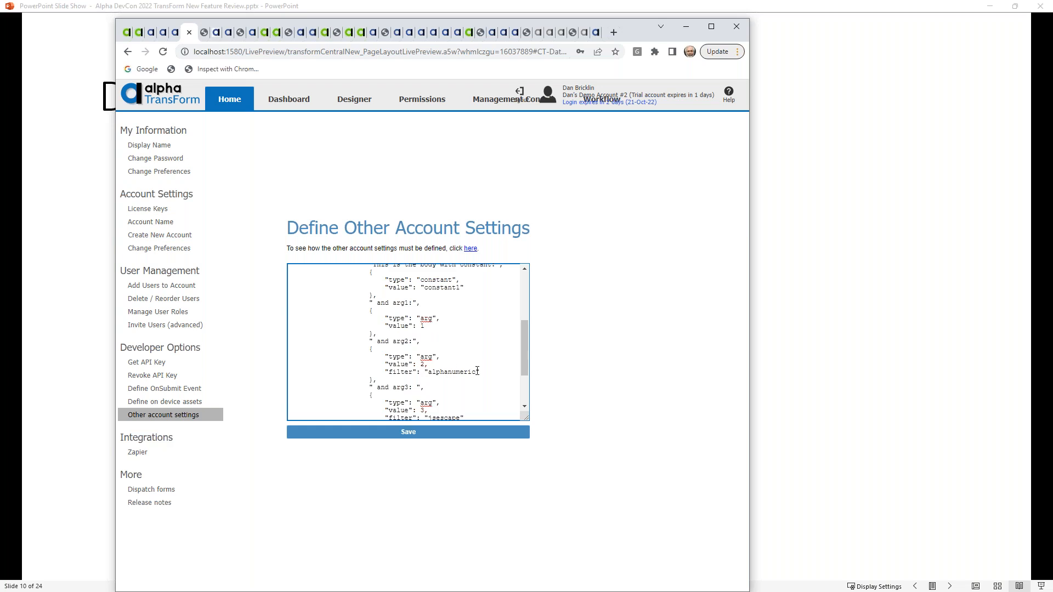
drag(526, 345, 523, 362)
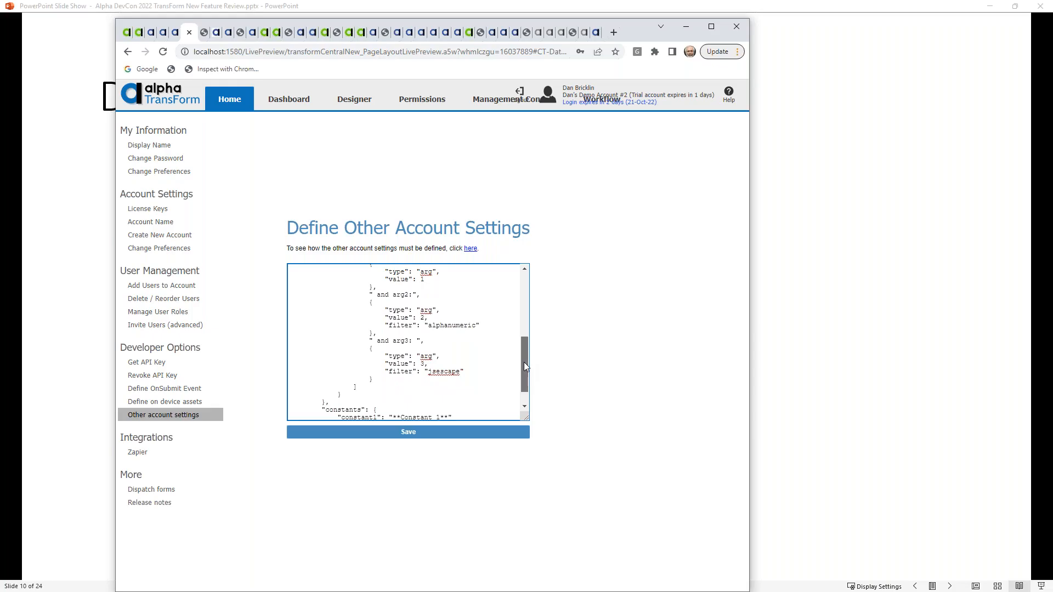
drag(525, 362, 522, 367)
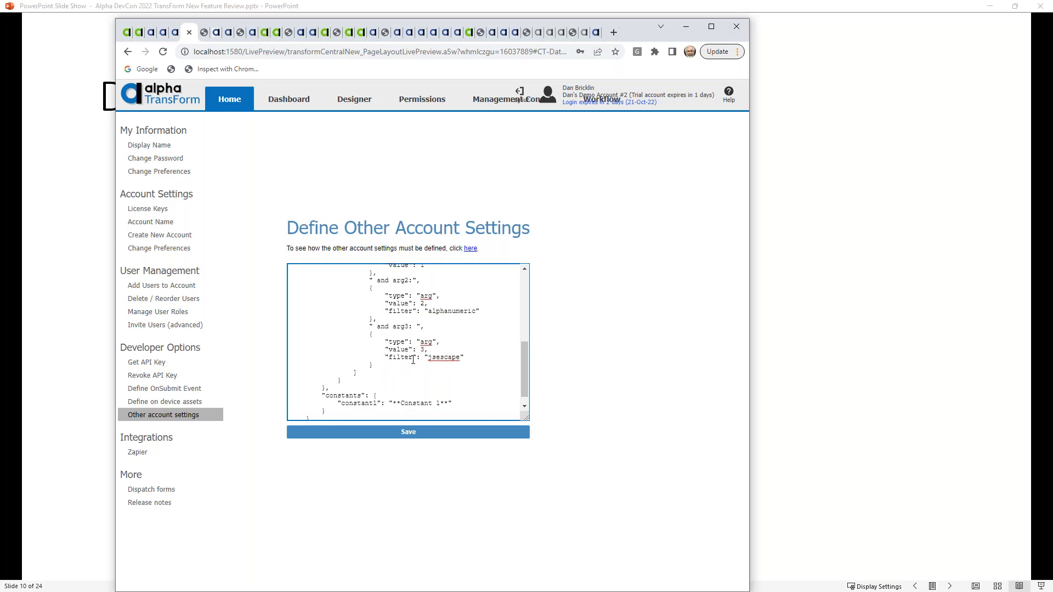
drag(525, 360, 527, 361)
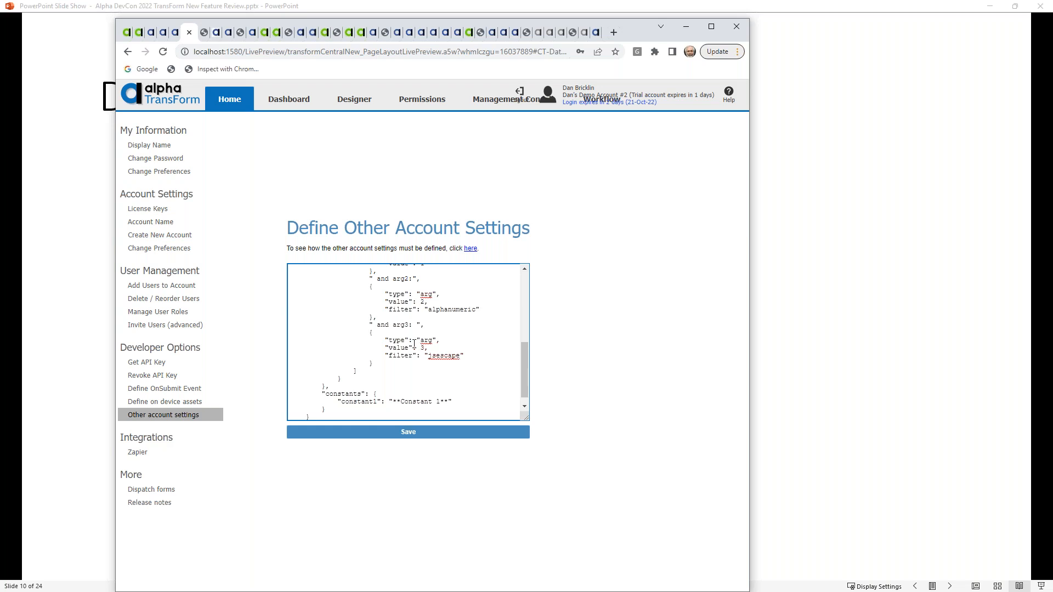
scroll(392, 340, down, 1)
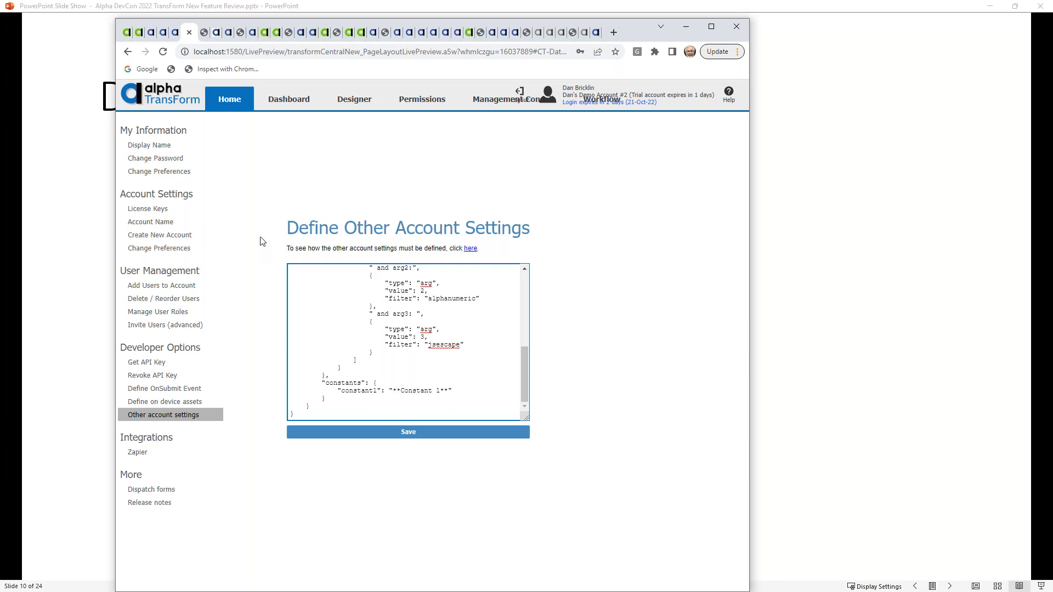
- Return to the Web Filler Samples form, send the requesttest request to the server, and dismiss the response message
click(174, 32)
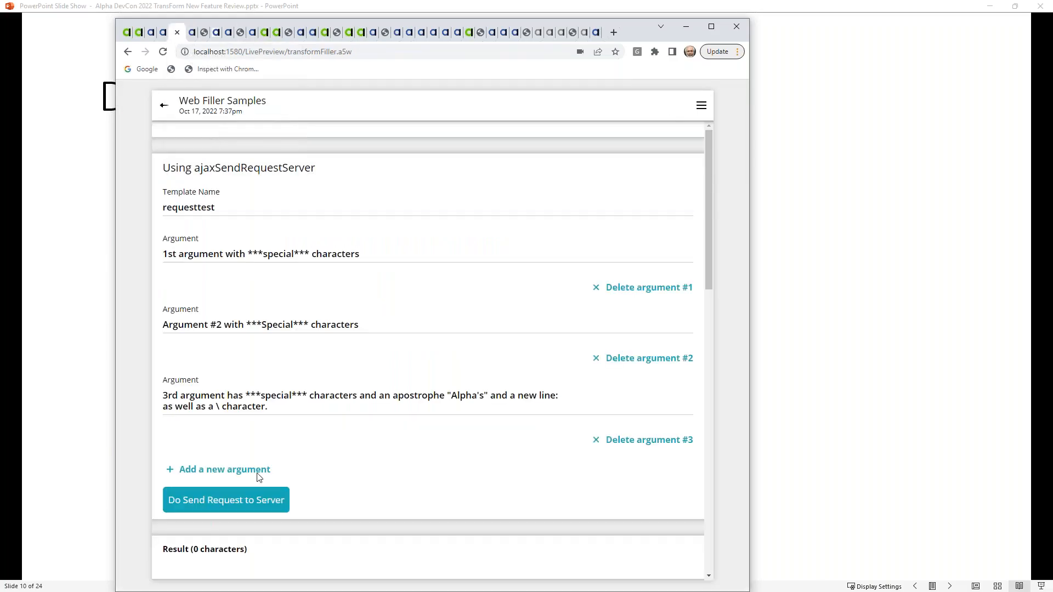
click(262, 492)
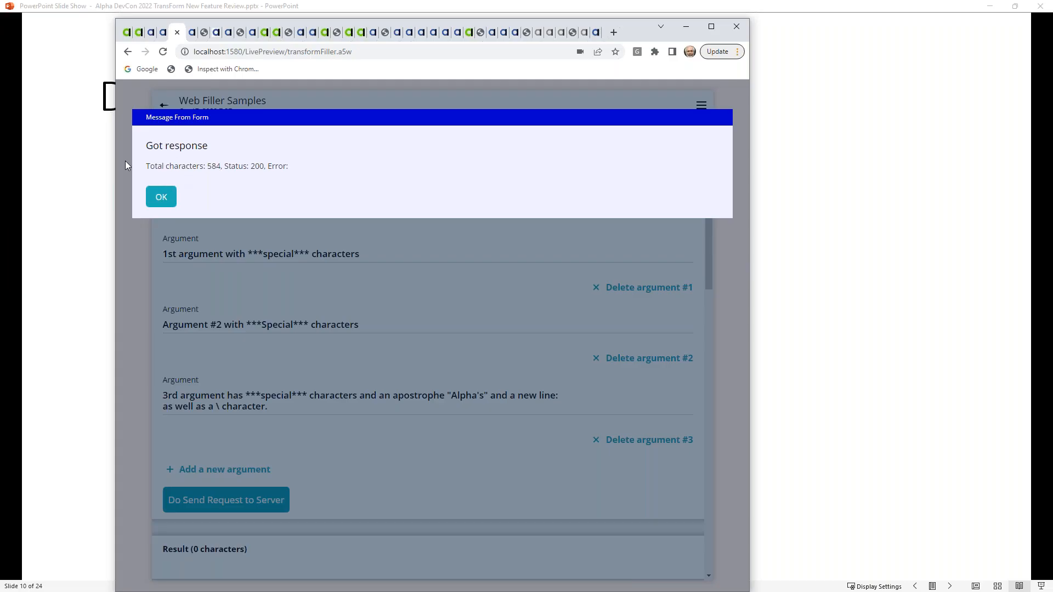
click(164, 196)
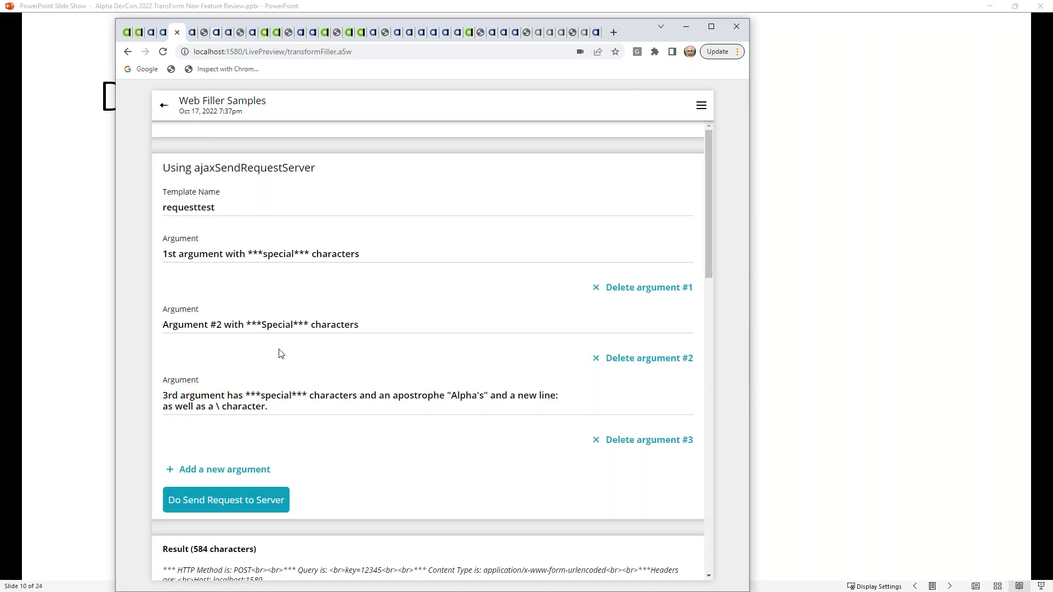
- Examine the server request's Result text and compare it with the third argument, opening that argument's editor and cancelling without changes
scroll(277, 351, down, 3)
scroll(278, 353, down, 1)
scroll(217, 356, up, 1)
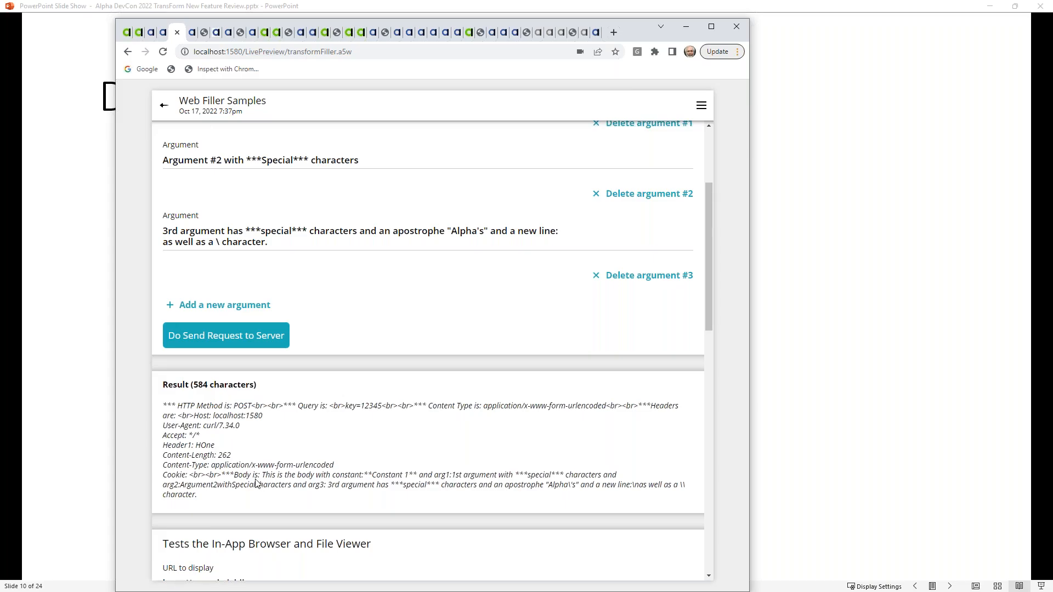
scroll(256, 483, down, 1)
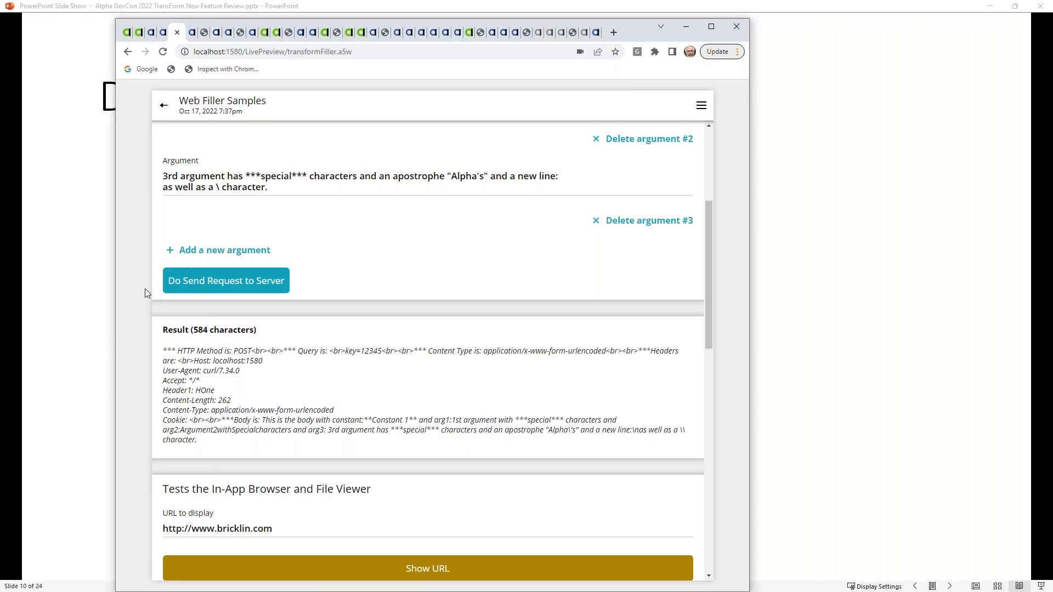
click(356, 186)
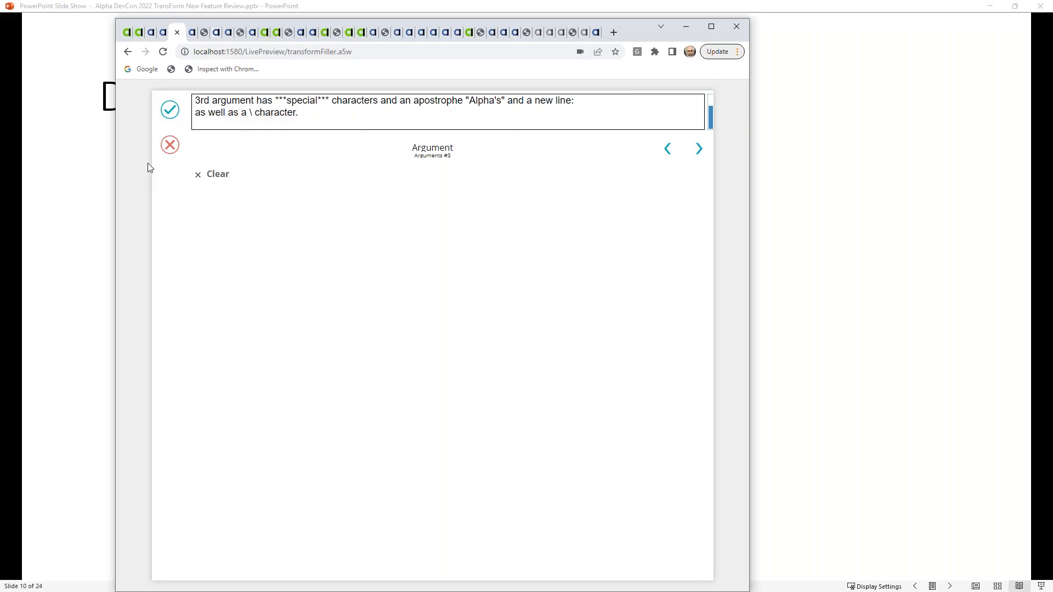
click(177, 147)
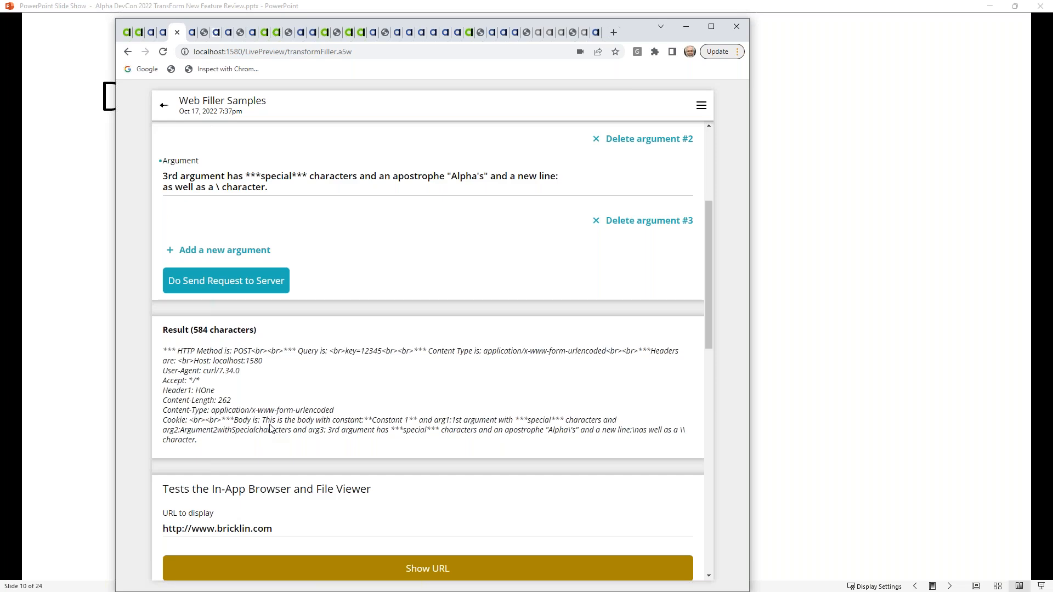
scroll(292, 415, up, 1)
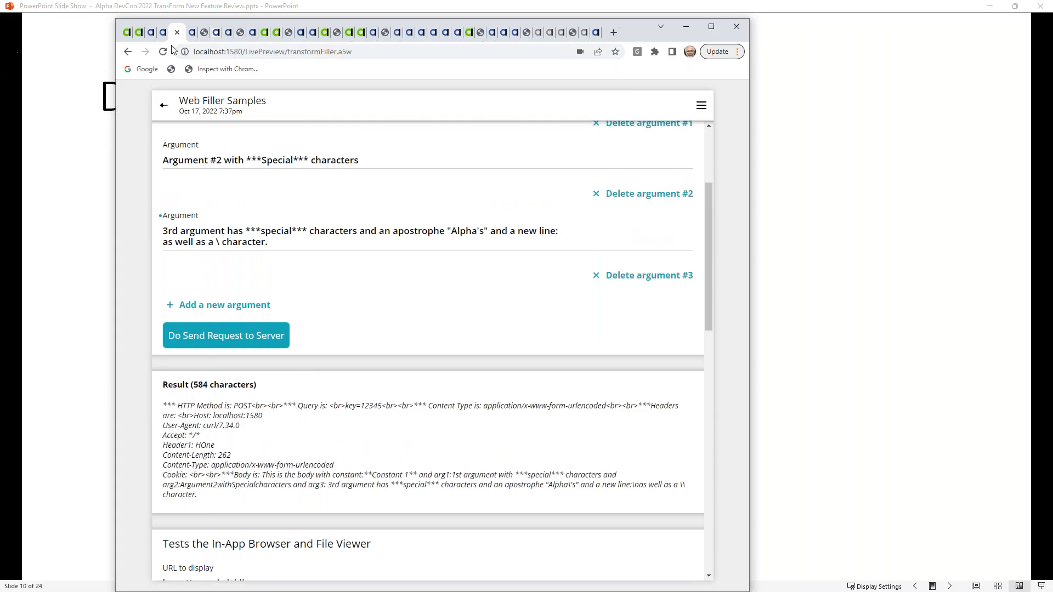
- Switch to the TransForm Designer, select the Web Filler Samples form type, and open its custom code for the Do Send Request to Server button
click(192, 34)
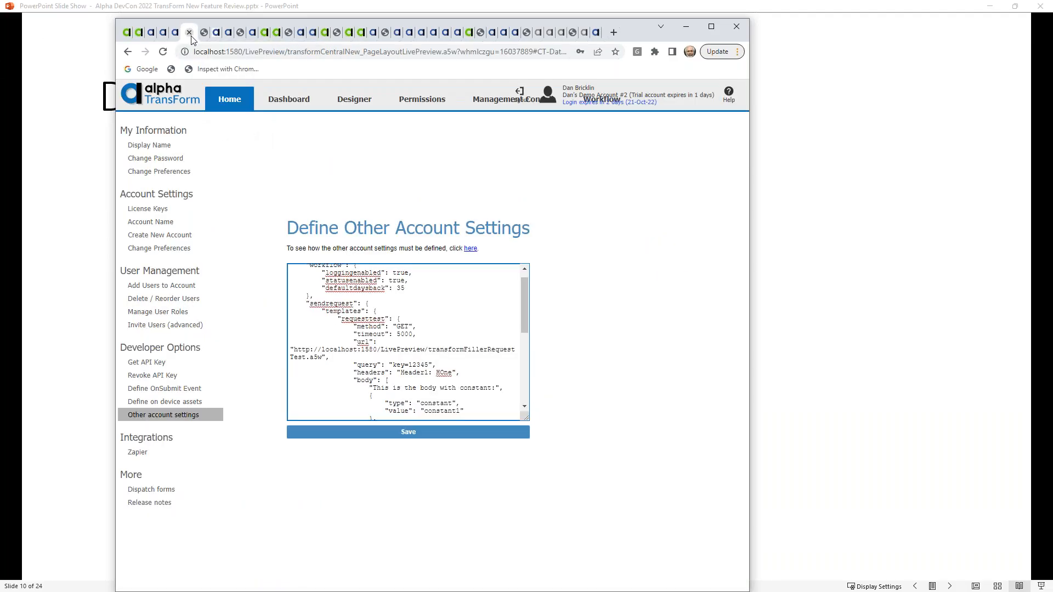
click(350, 97)
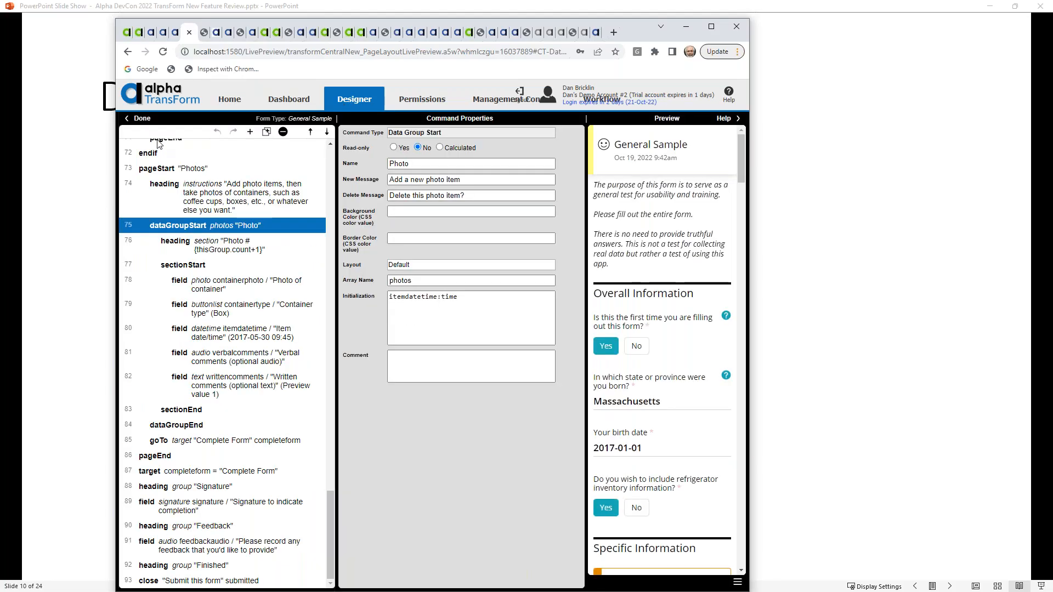
click(140, 120)
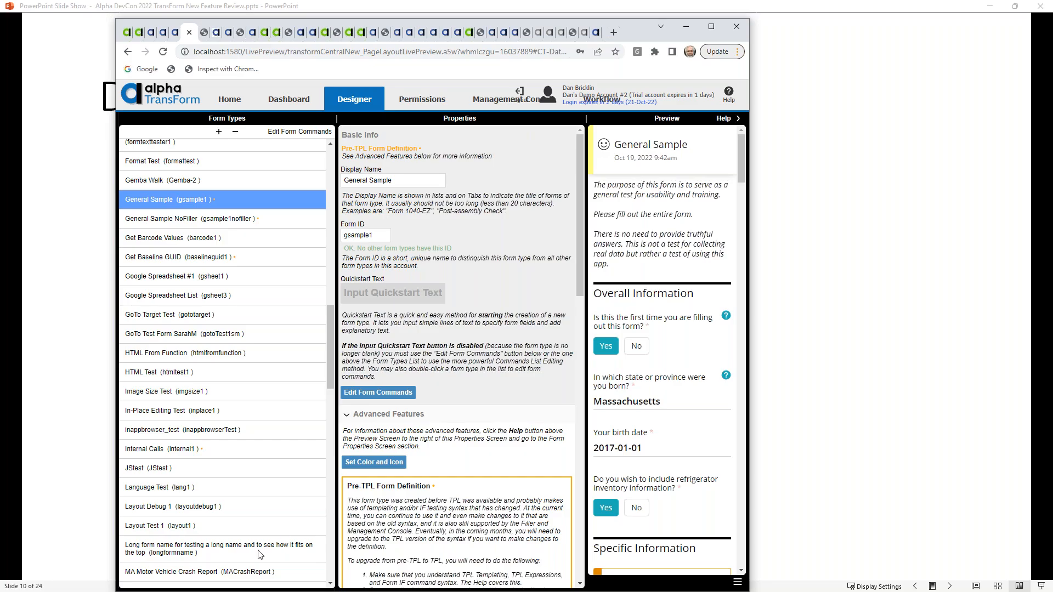
drag(331, 367, 331, 556)
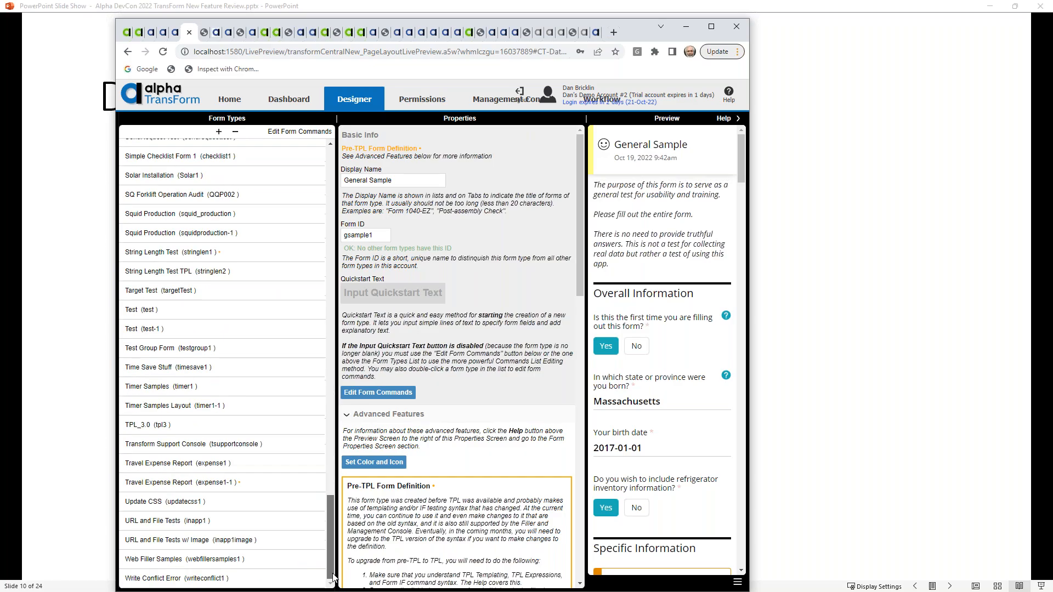
click(168, 559)
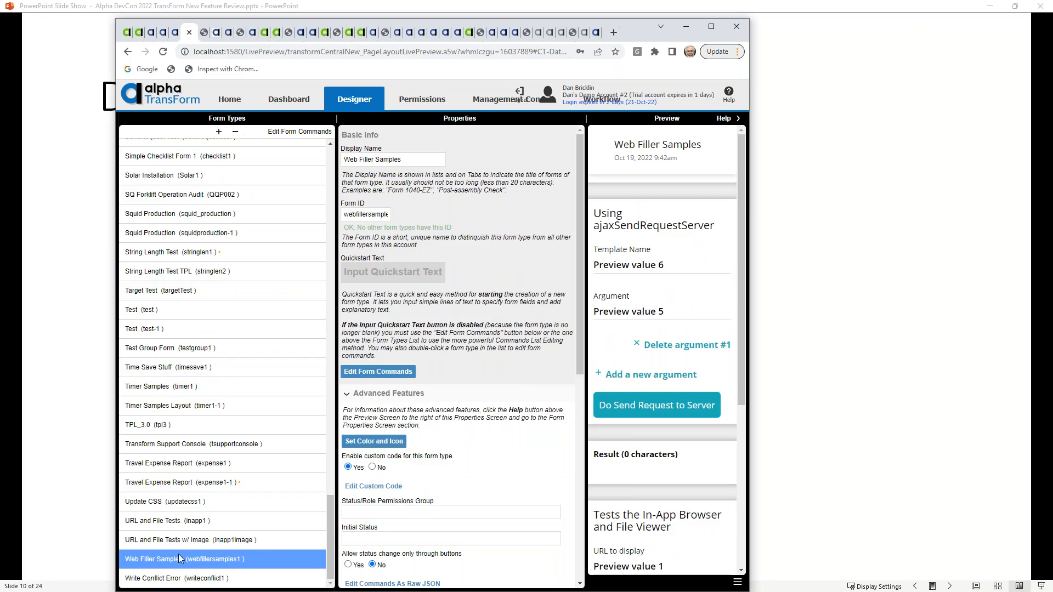
click(374, 487)
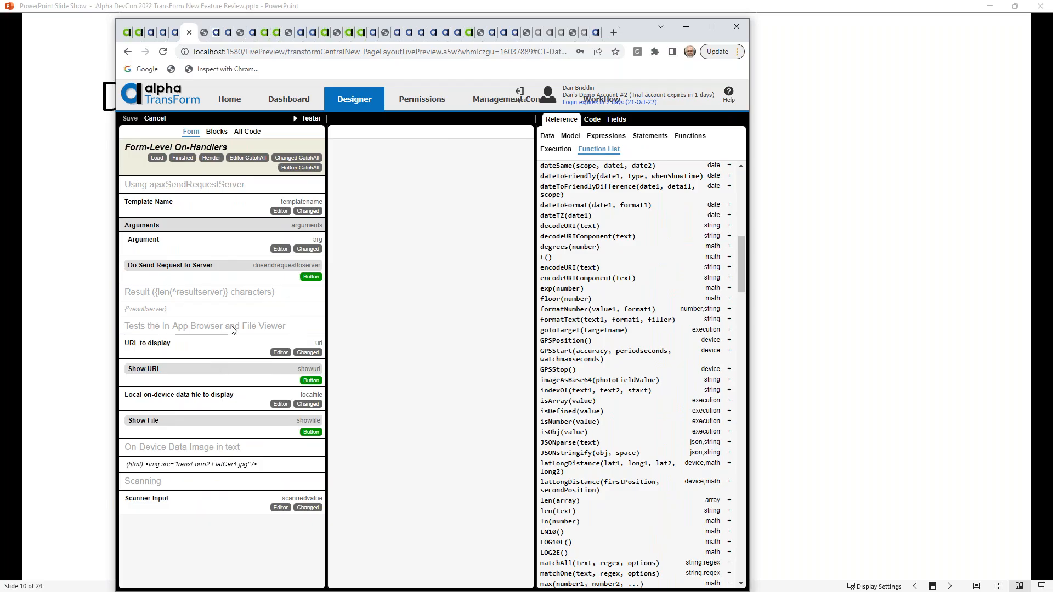
click(309, 278)
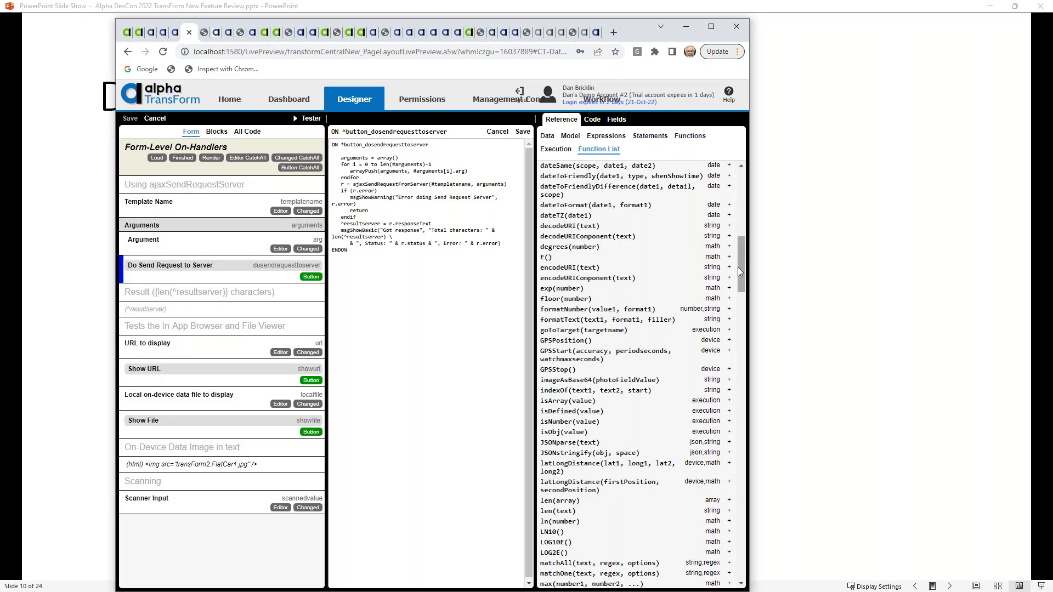
- Go to the Ajax family in the function reference and expand the ajaxSendRequest and ajaxSendRequestFromServer definitions
drag(742, 265, 745, 189)
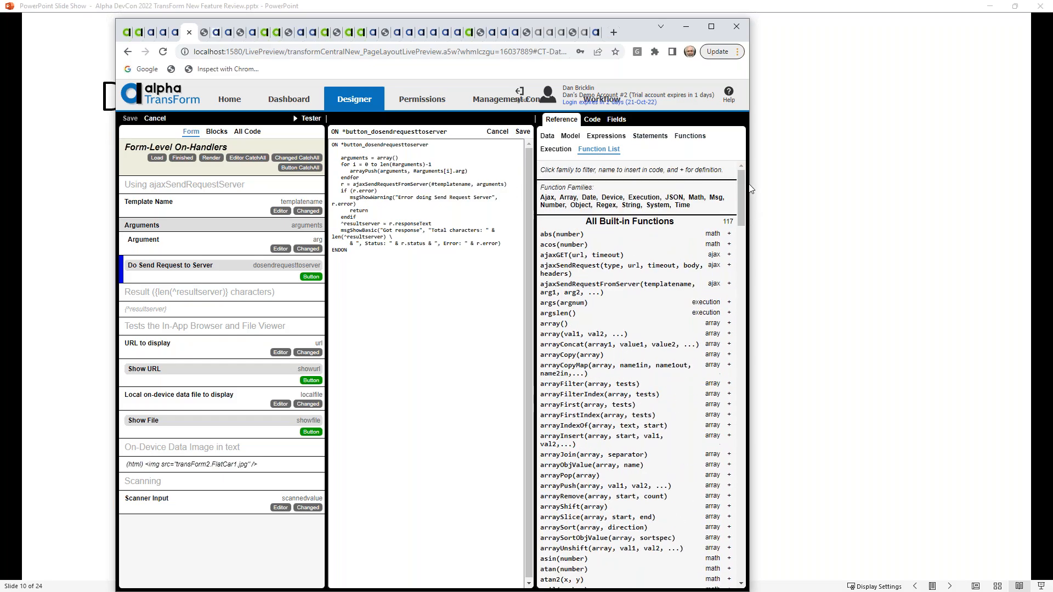
click(549, 200)
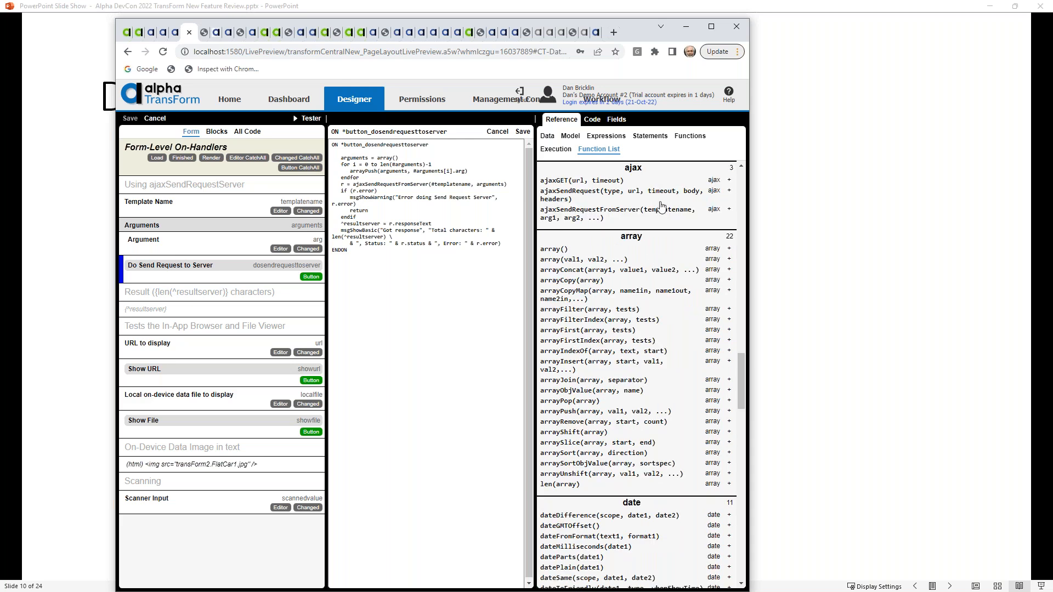
click(729, 192)
scroll(618, 244, down, 2)
scroll(618, 244, down, 3)
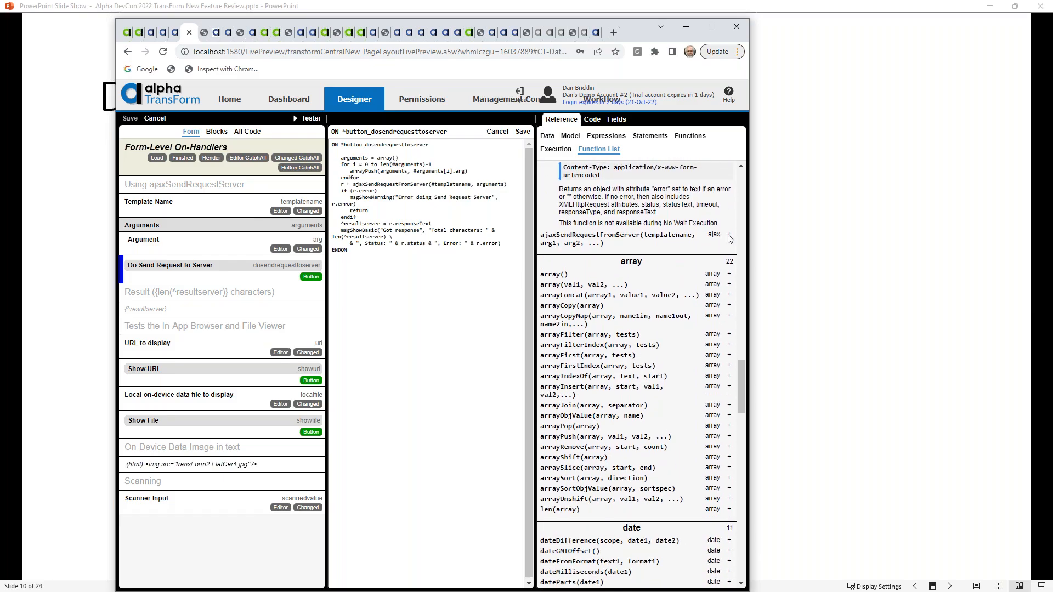
click(731, 237)
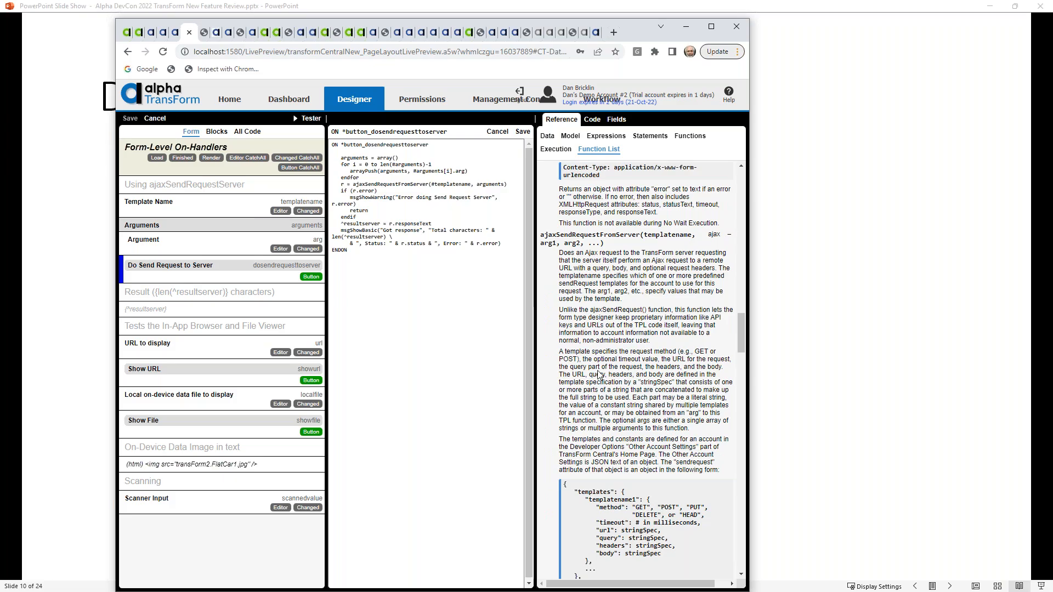
- Examine the ajaxSendRequestFromServer documentation, including its template and constant format and the Other Account Settings example, and widen the browser window
scroll(599, 377, down, 5)
scroll(598, 377, down, 10)
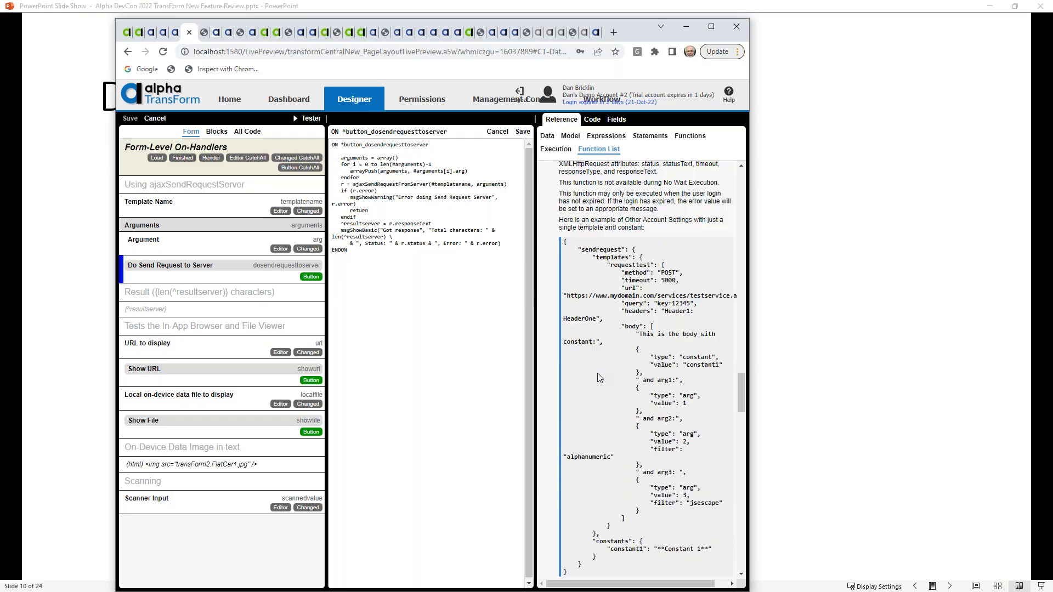
scroll(597, 375, up, 10)
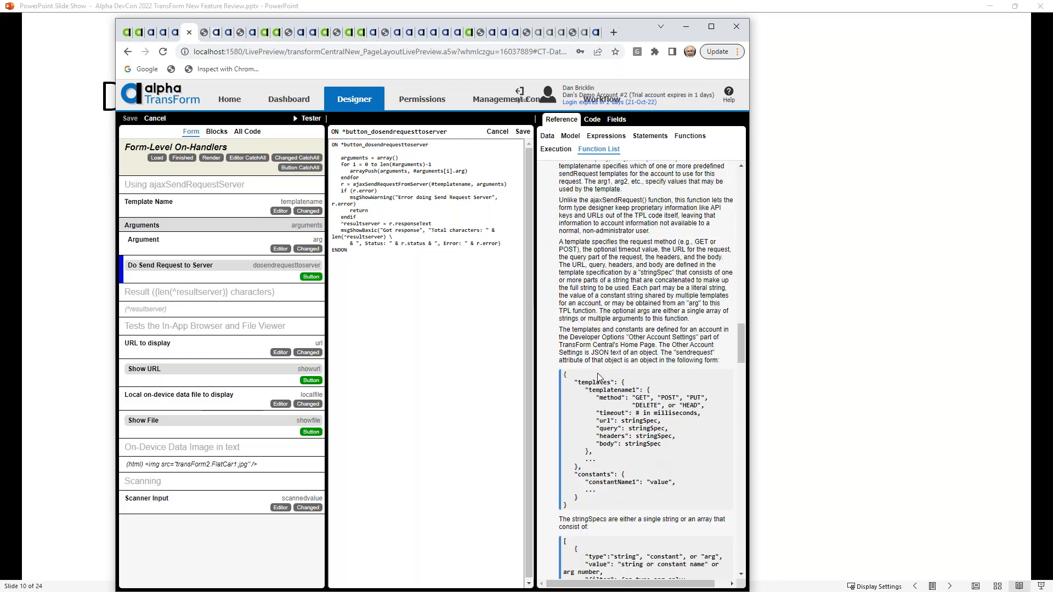
scroll(599, 377, up, 1)
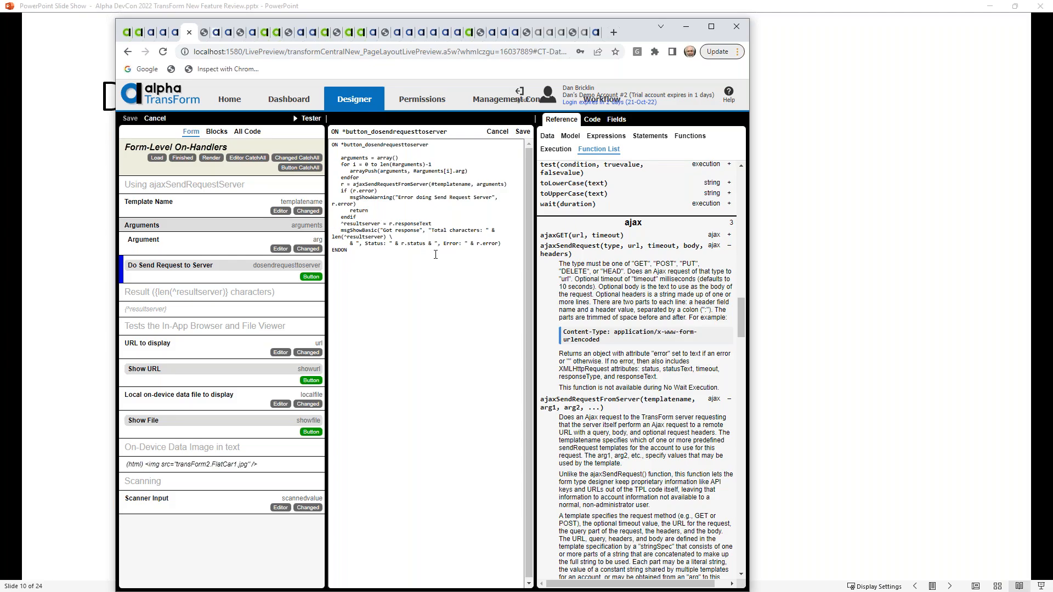
scroll(611, 419, down, 2)
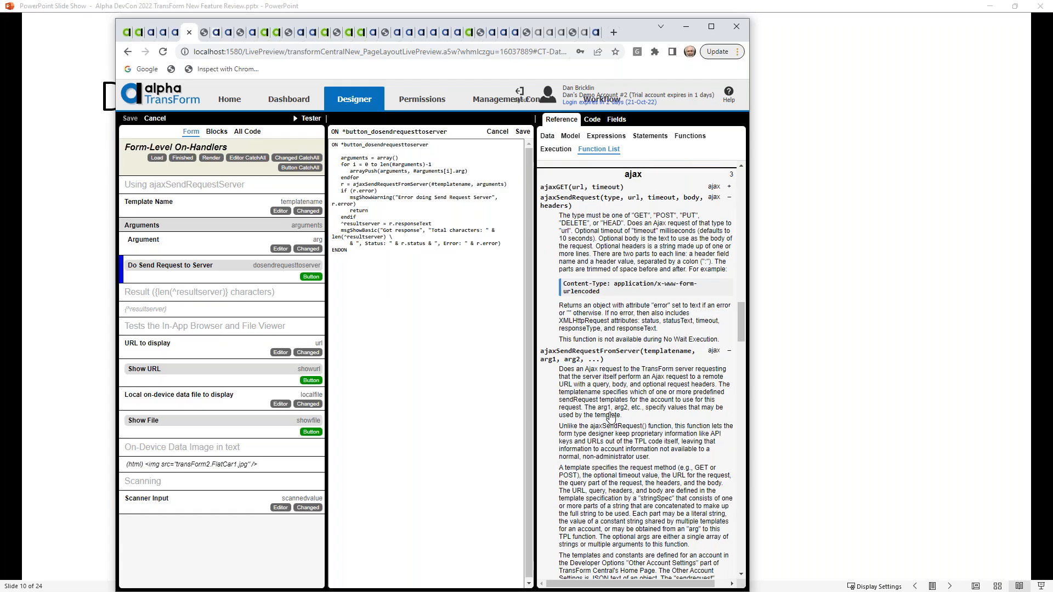
scroll(610, 416, down, 2)
scroll(611, 415, up, 4)
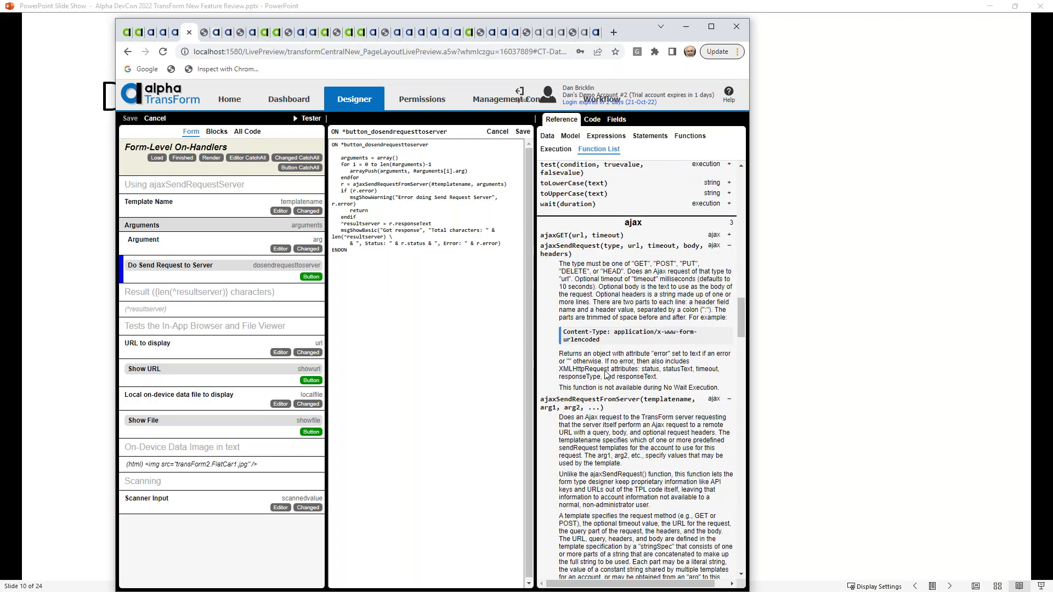
scroll(607, 375, down, 2)
scroll(607, 375, down, 2)
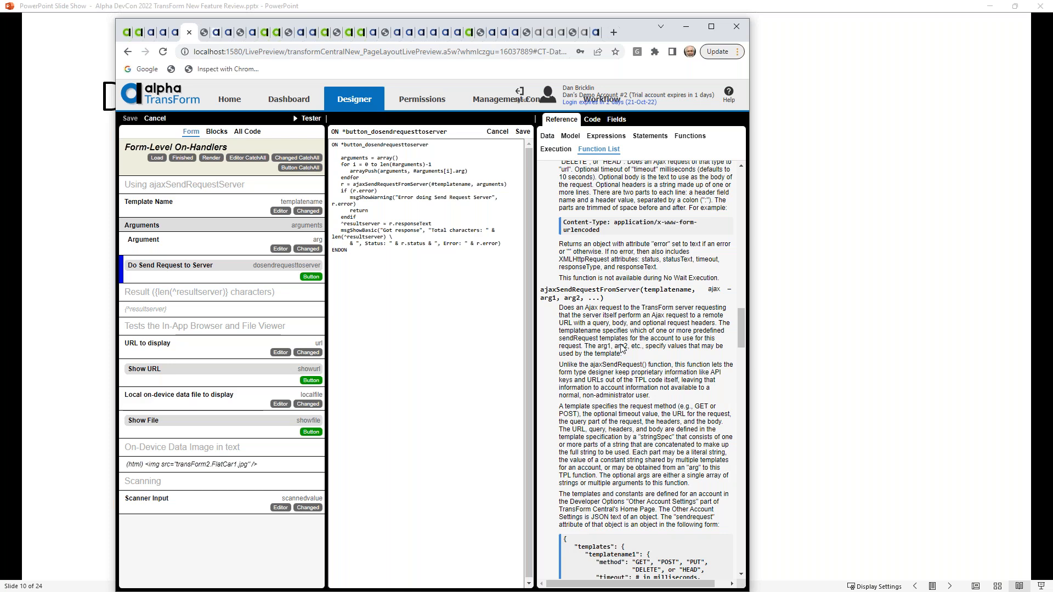
scroll(621, 348, down, 2)
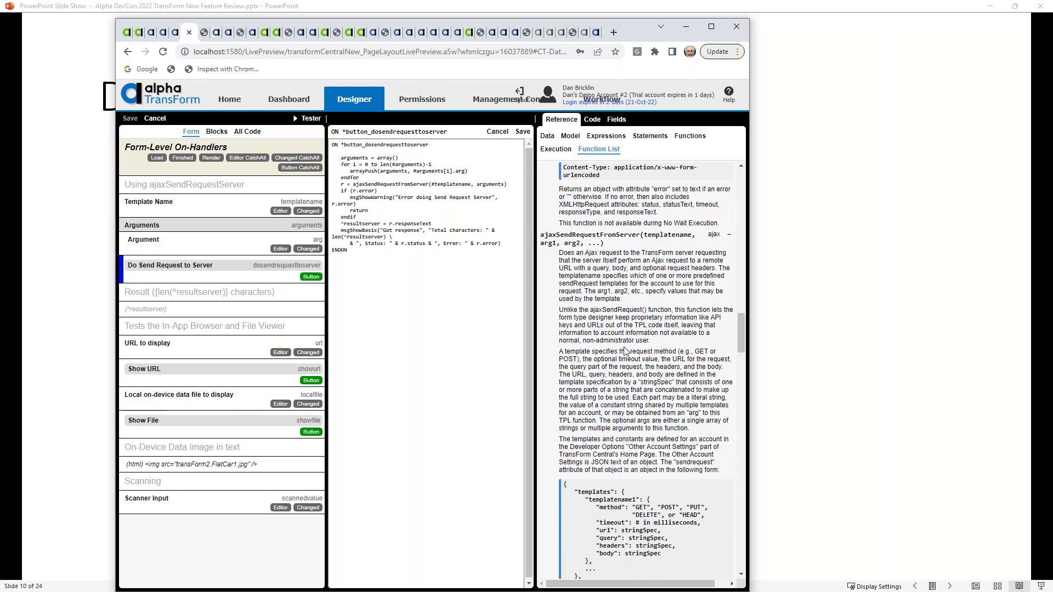
scroll(658, 526, down, 2)
scroll(628, 499, up, 2)
drag(752, 265, 799, 263)
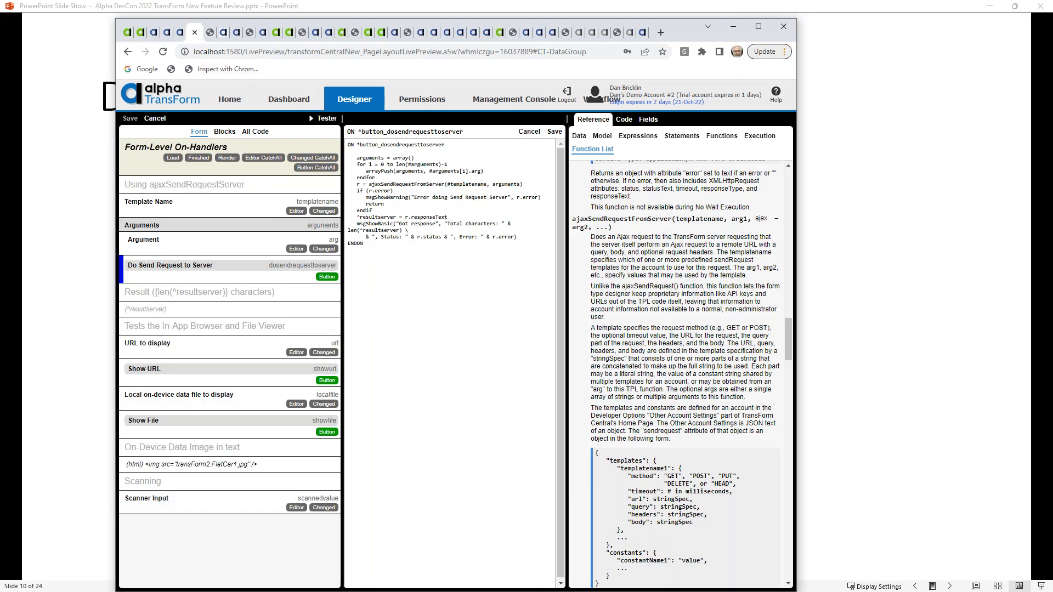
- Return to the Web Filler Samples form and examine its In-App Browser and File Viewer fields and the on-device data image
click(180, 33)
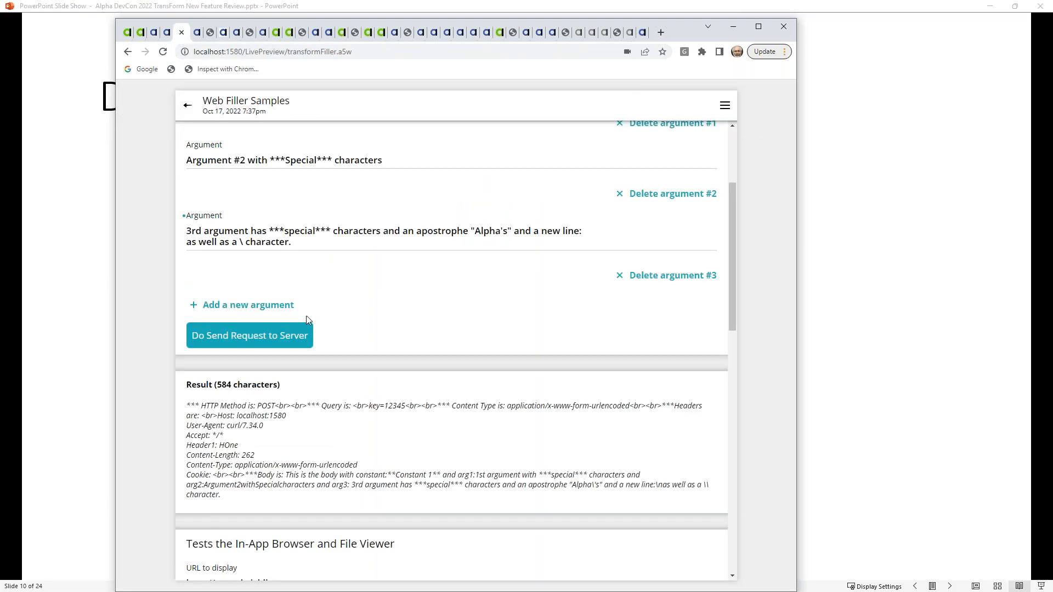
scroll(308, 320, down, 5)
scroll(307, 320, up, 3)
scroll(307, 321, down, 3)
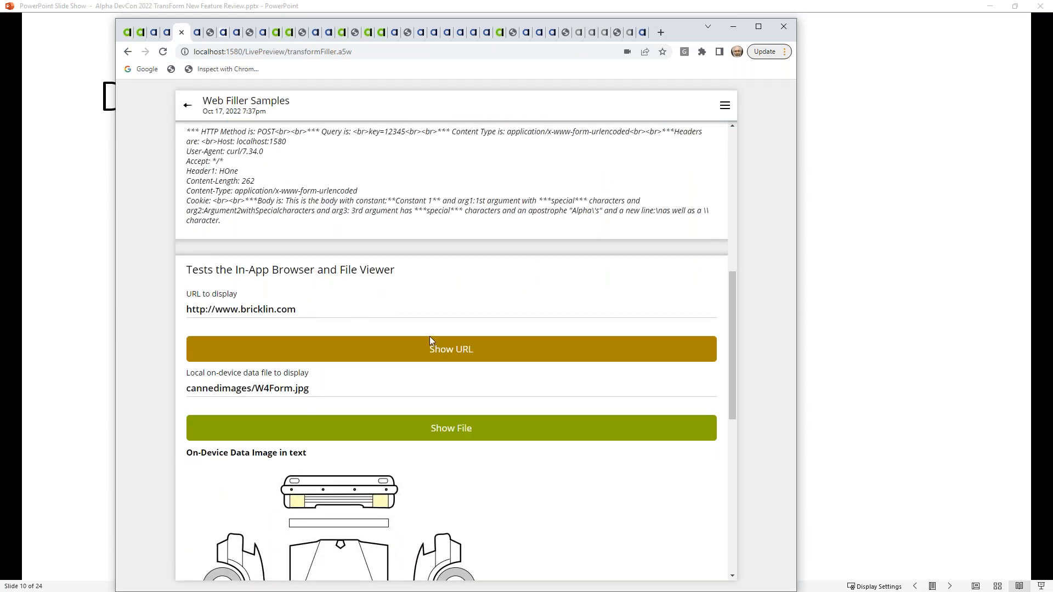
scroll(430, 338, down, 1)
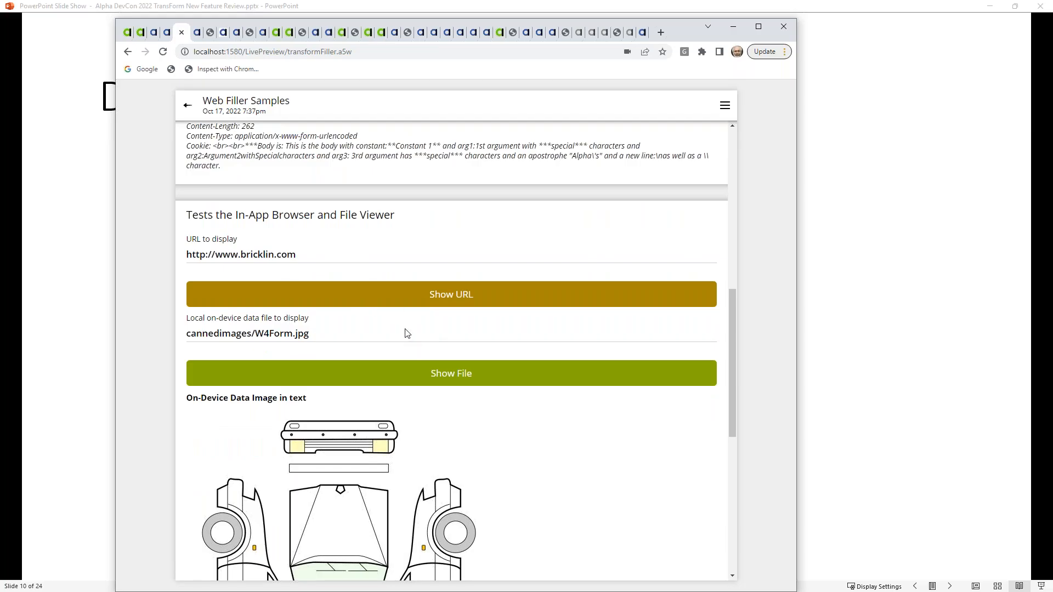
scroll(412, 317, down, 2)
scroll(413, 318, down, 1)
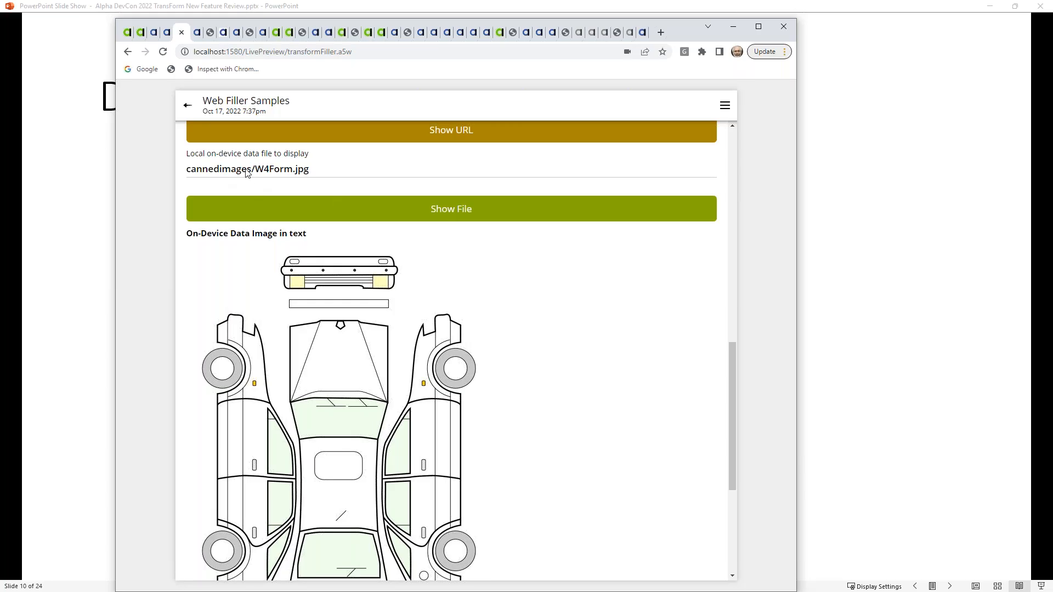
scroll(411, 234, down, 2)
scroll(208, 204, up, 1)
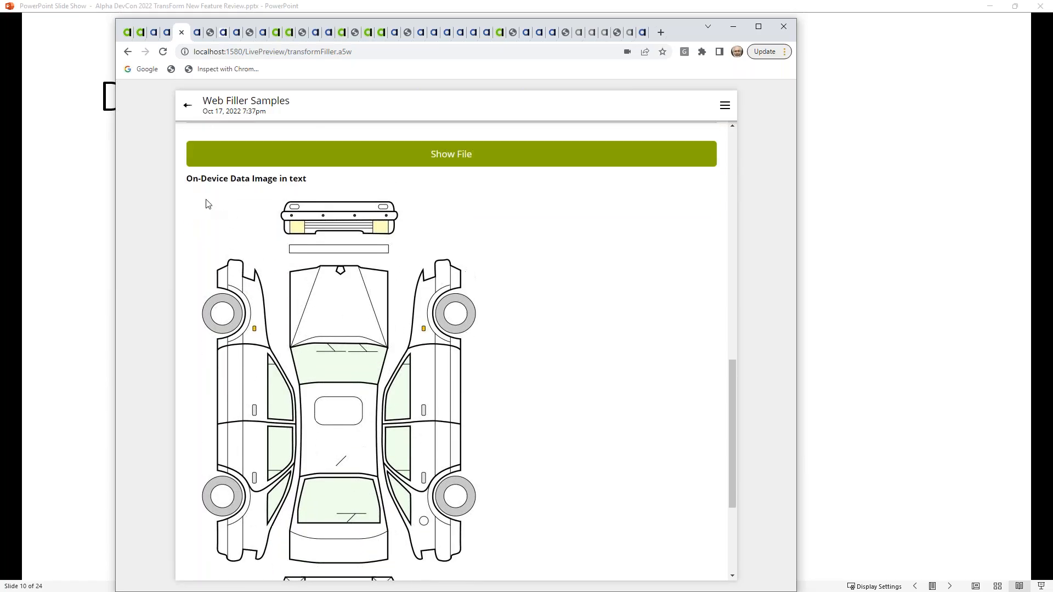
- Return to the Designer, inspect the custom code item for the transForm2.FlatCar1.jpg image, and leave the code editor without saving
click(198, 36)
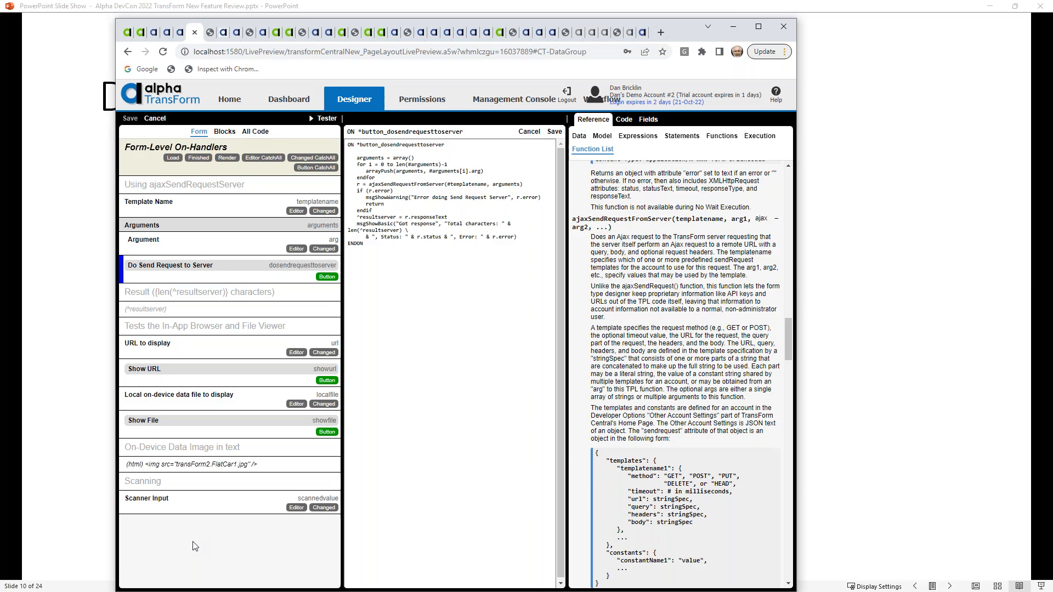
click(236, 463)
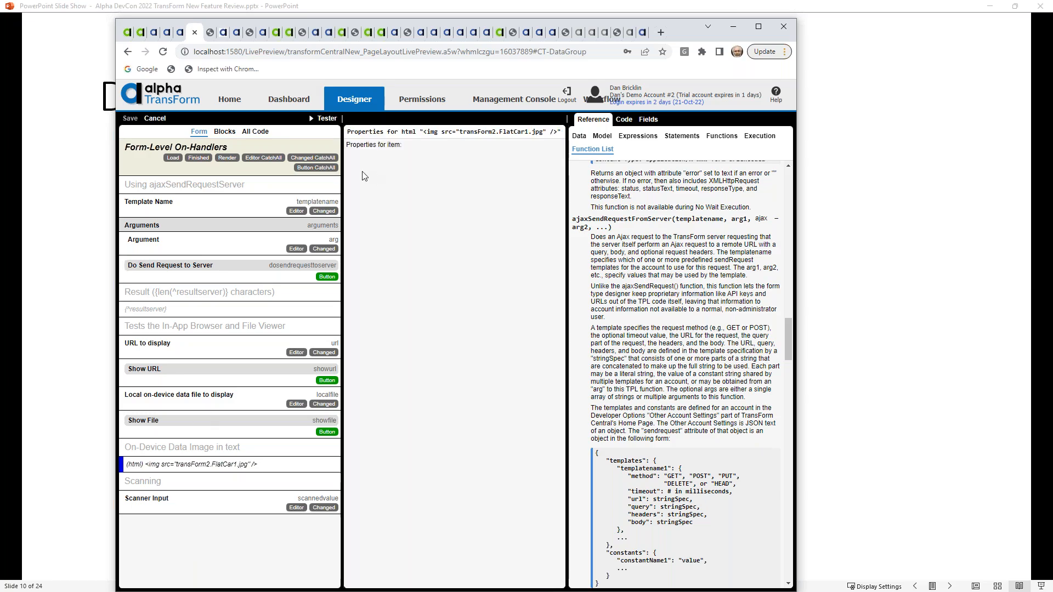
click(155, 119)
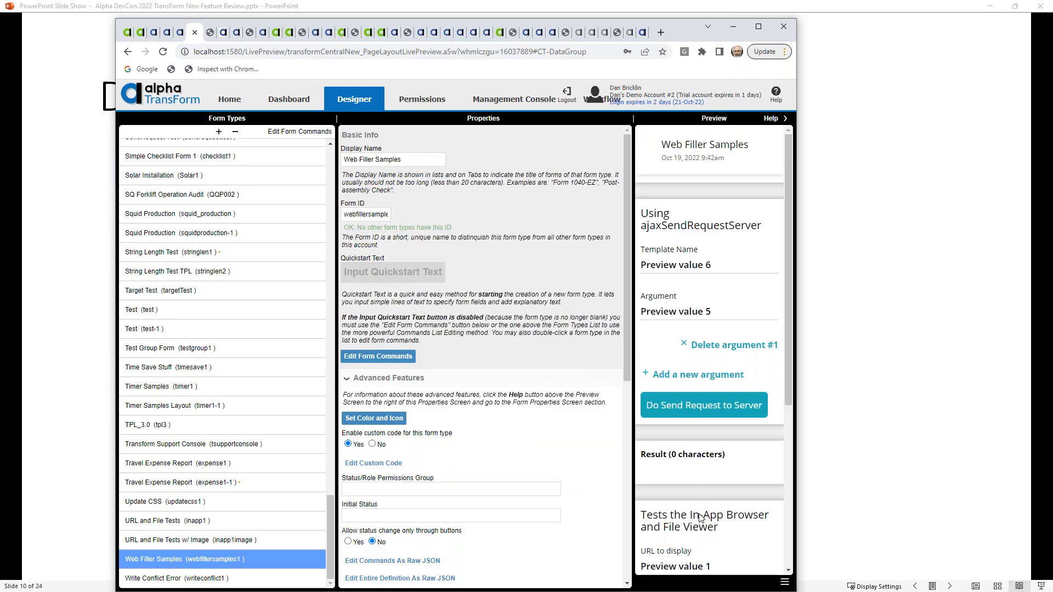
- Locate the On-Device Data Image heading in the preview, open the form commands, and examine the HTML command that embeds transForm2.FlatCar1.jpg
scroll(701, 518, down, 5)
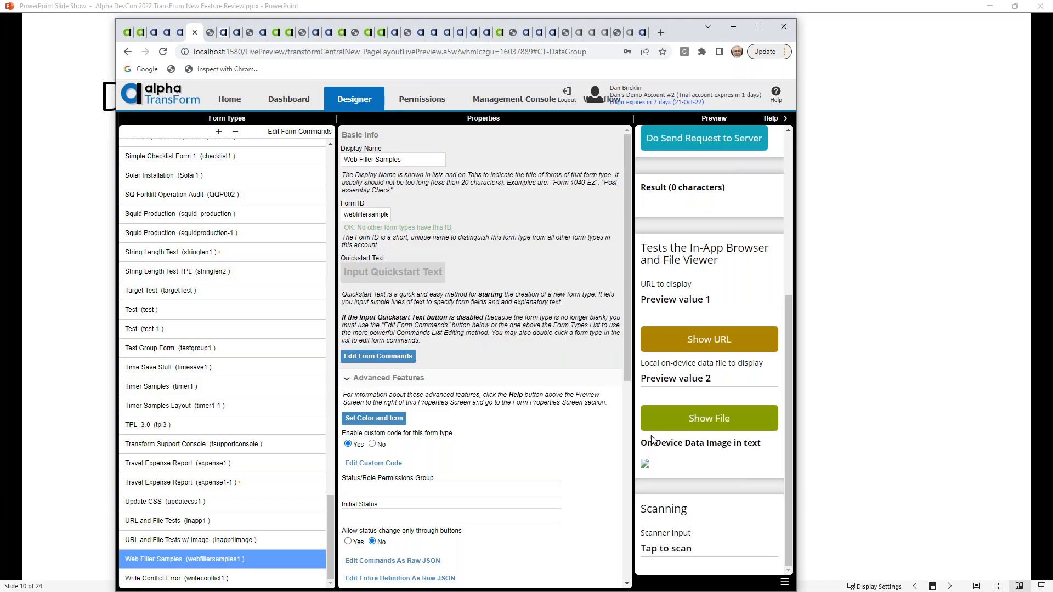
click(695, 428)
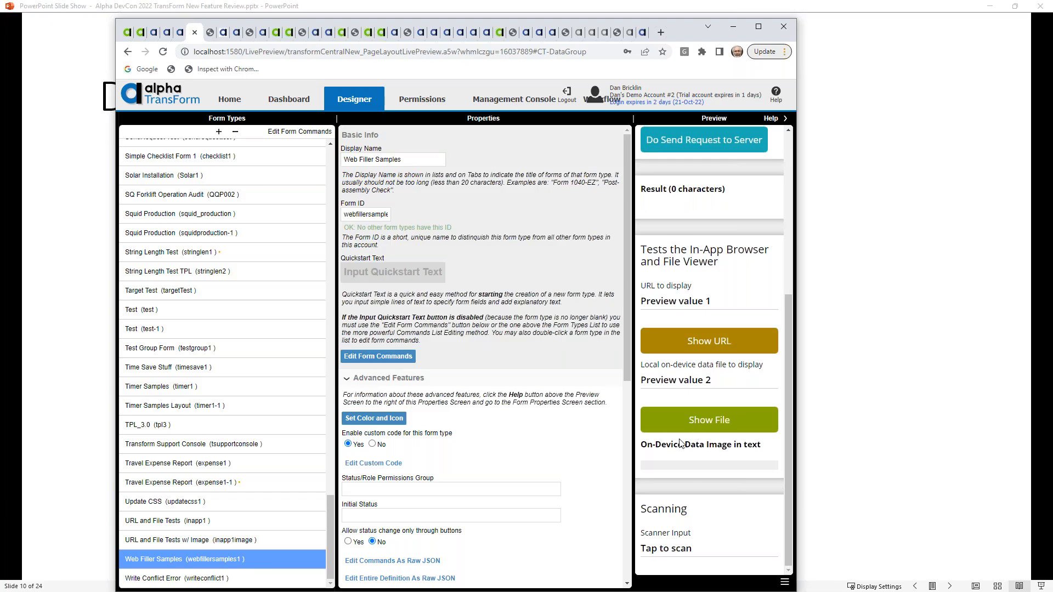
double_click(253, 558)
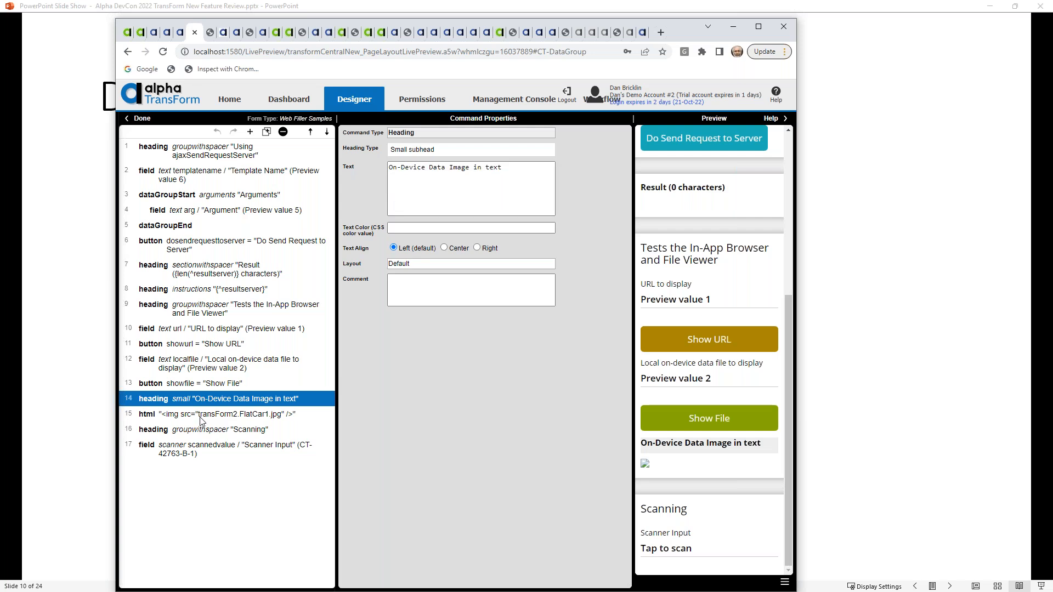
click(203, 415)
click(397, 166)
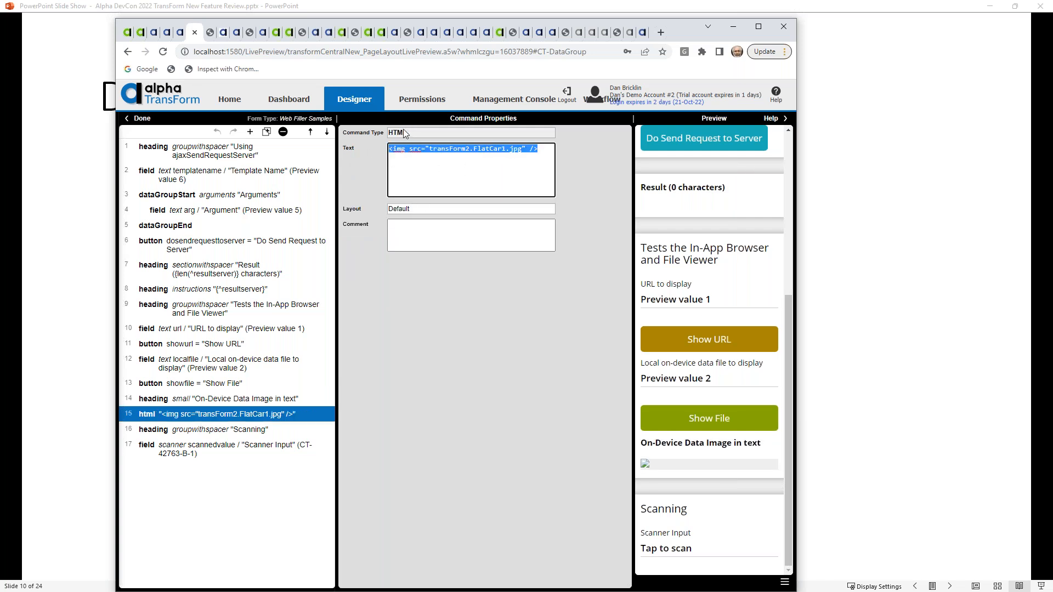
click(411, 149)
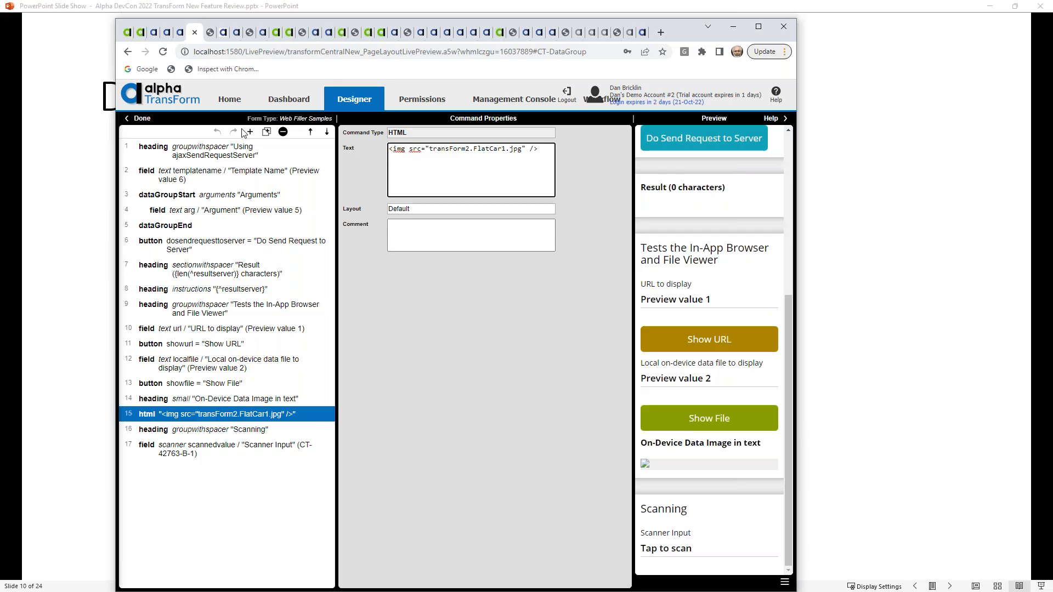
- Return to the Web Filler Samples form and manually enter 12345-6789 as the Scanner Input value
click(182, 33)
scroll(328, 244, down, 5)
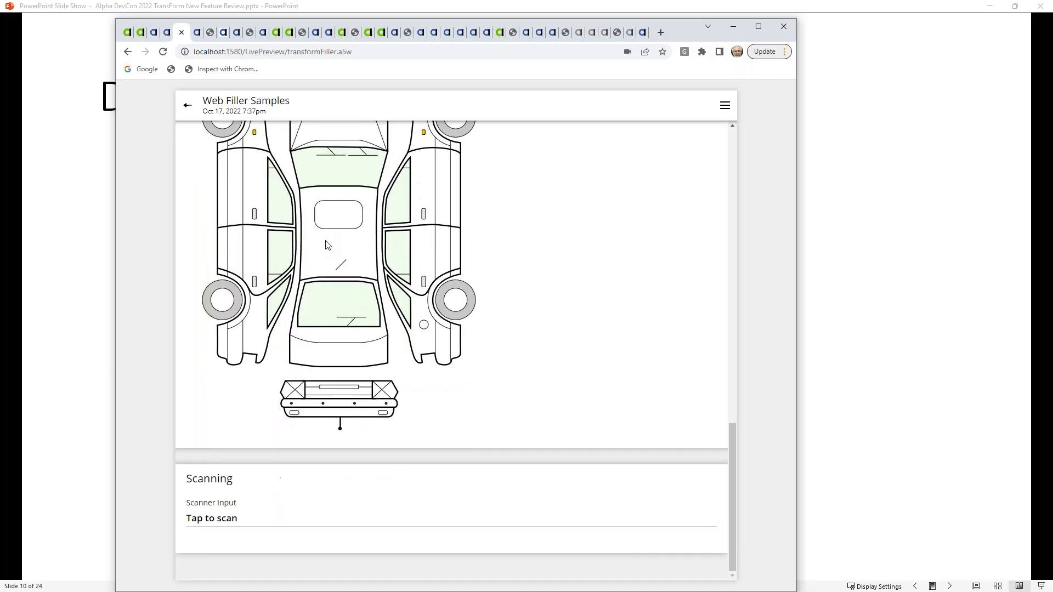
click(236, 520)
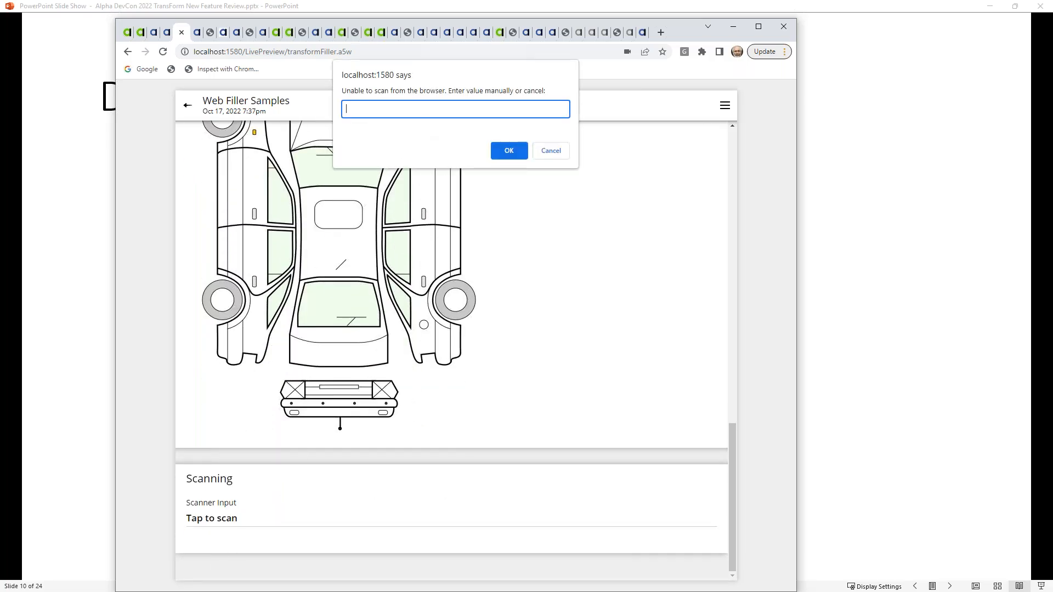
text(12345-6789)
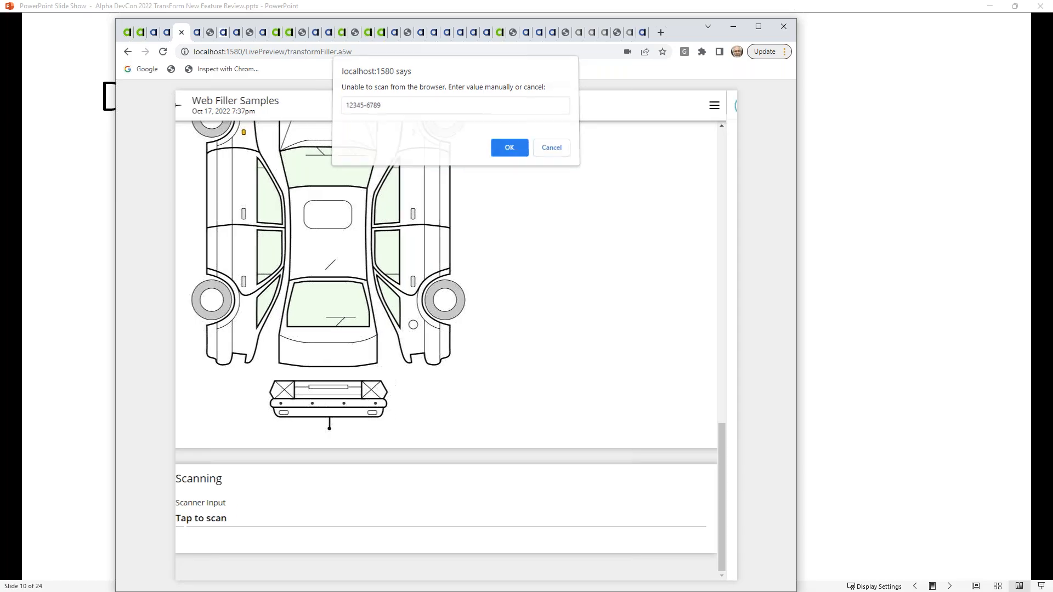
- Confirm the manually entered scan value, accept it into the Scanner Input field and look over the form
key(Return)
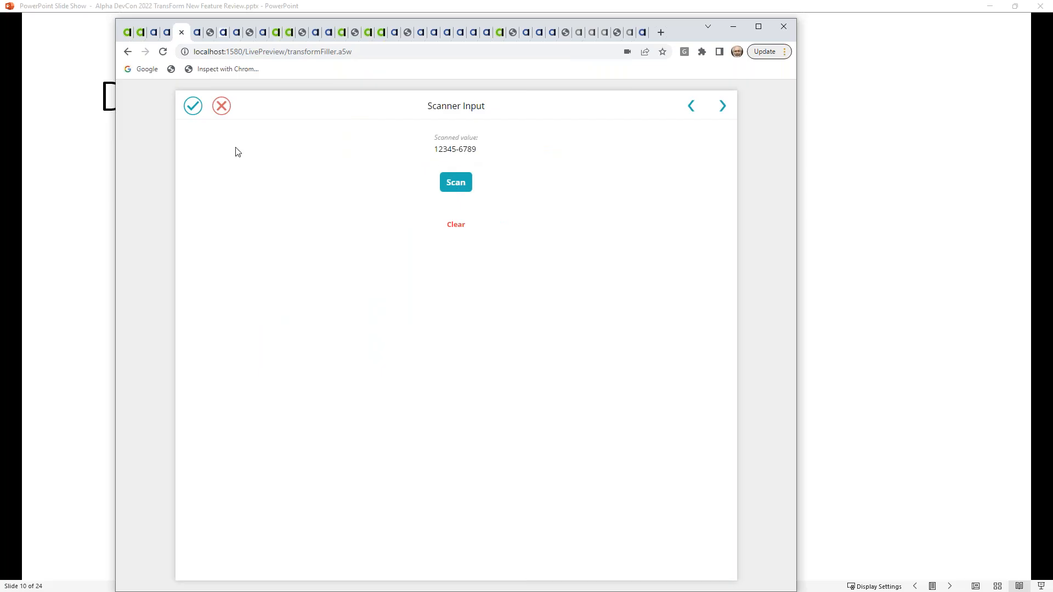
click(193, 107)
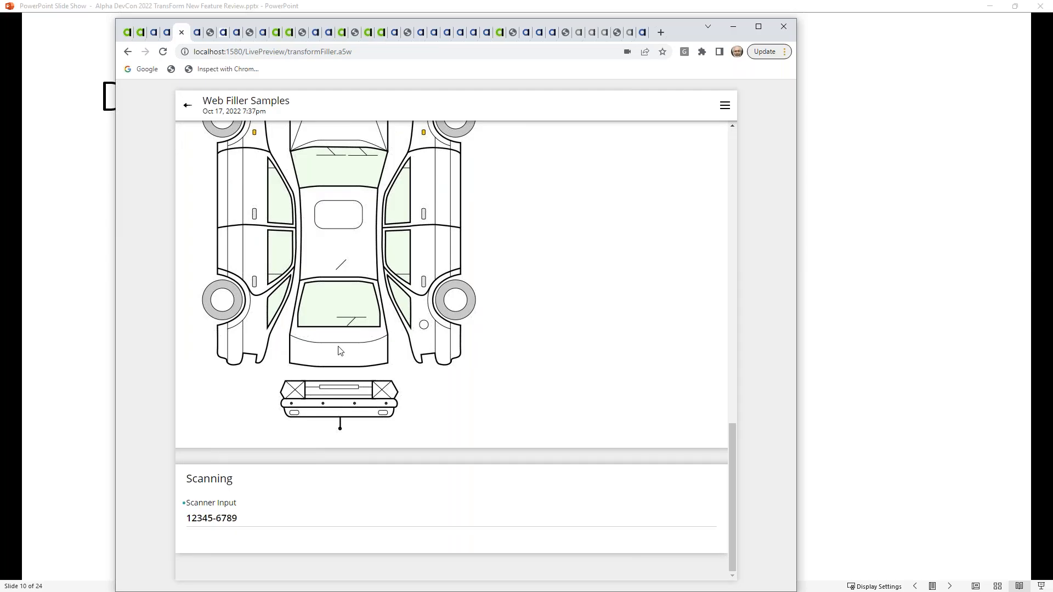
scroll(340, 351, up, 6)
scroll(340, 351, up, 4)
scroll(341, 351, down, 10)
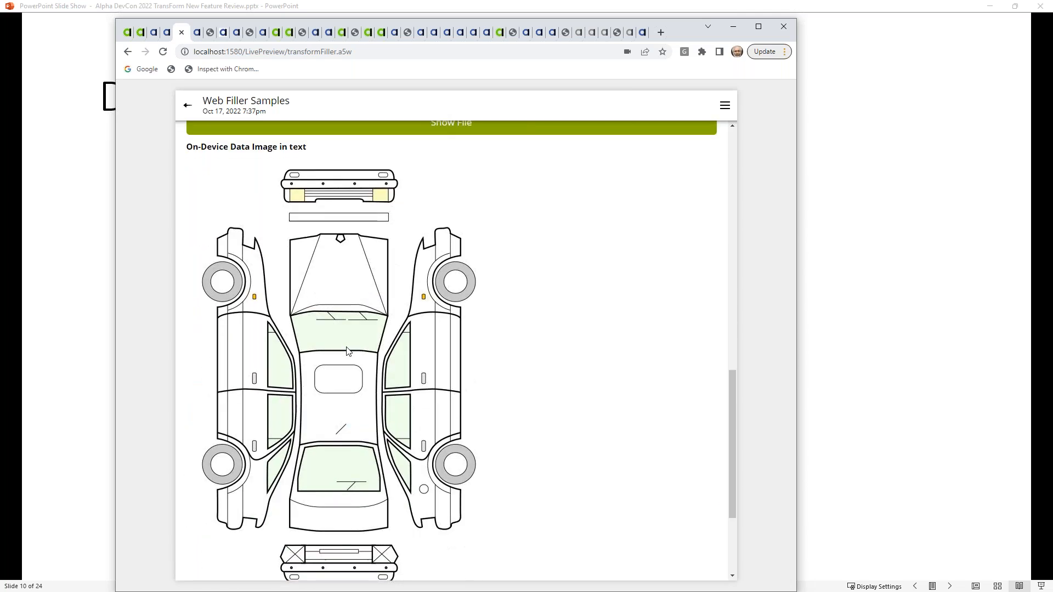
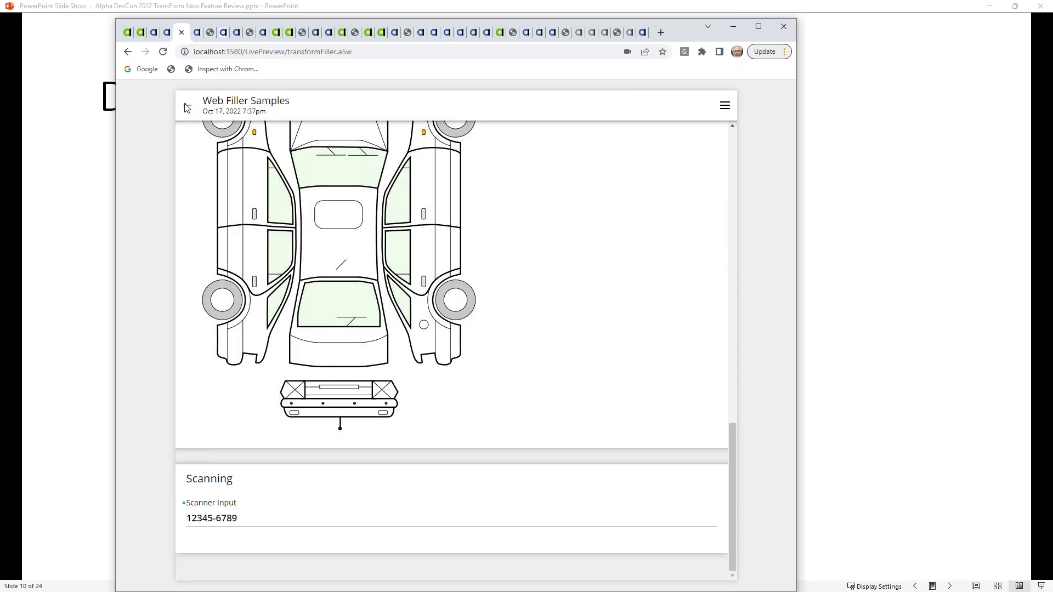
- Return to the List of Forms, refresh the forms from the server and dismiss the download summary
click(186, 108)
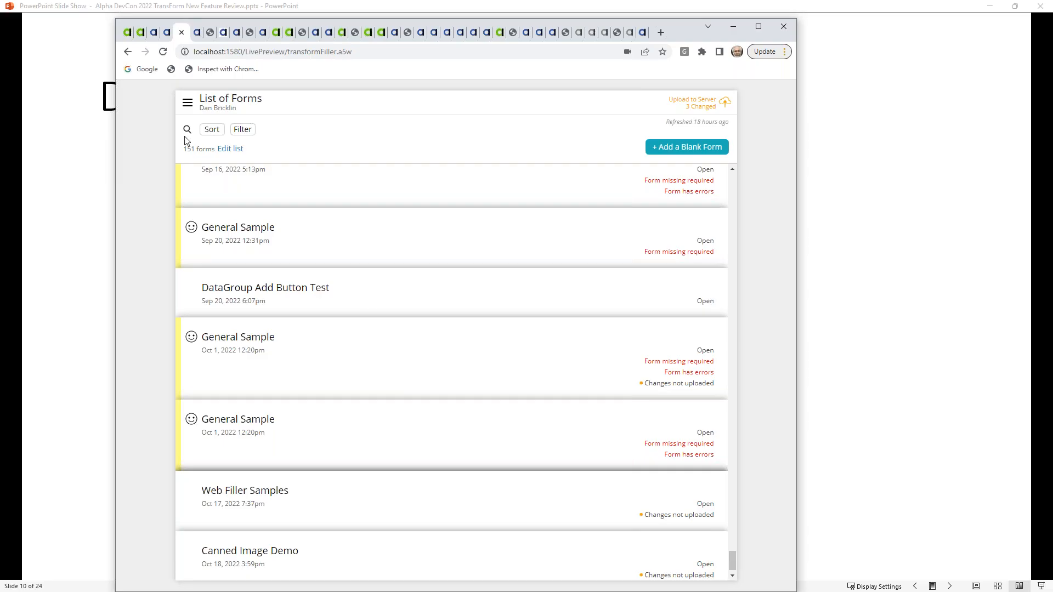
click(188, 104)
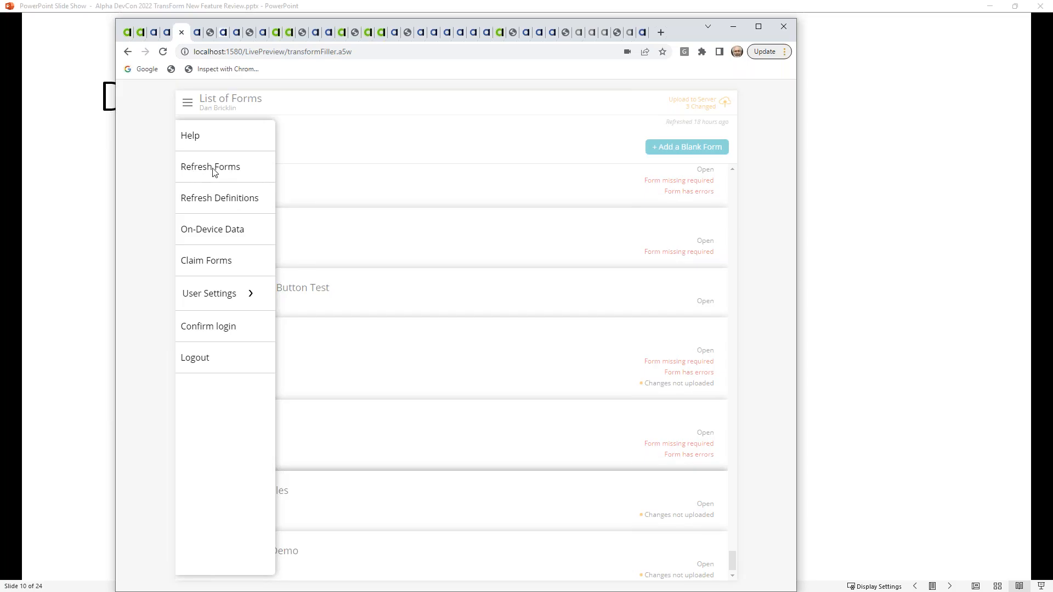
click(438, 107)
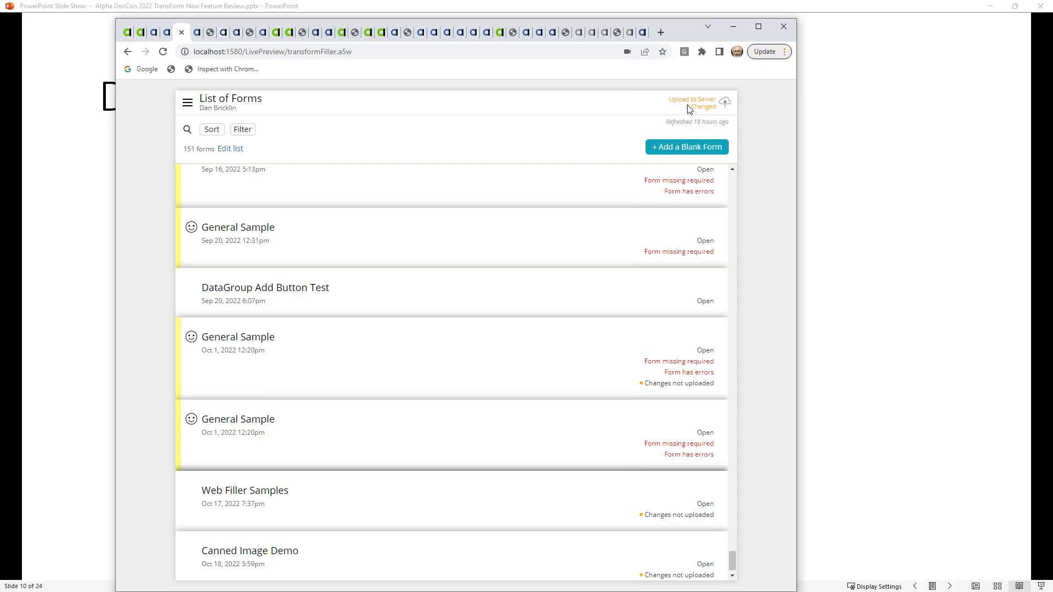
click(187, 105)
click(196, 164)
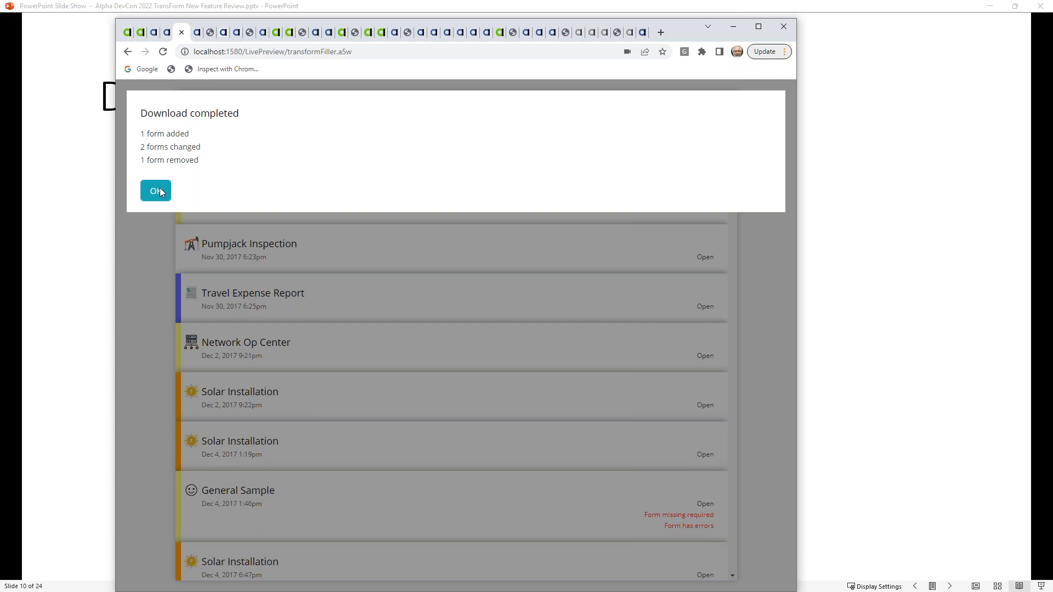
click(155, 191)
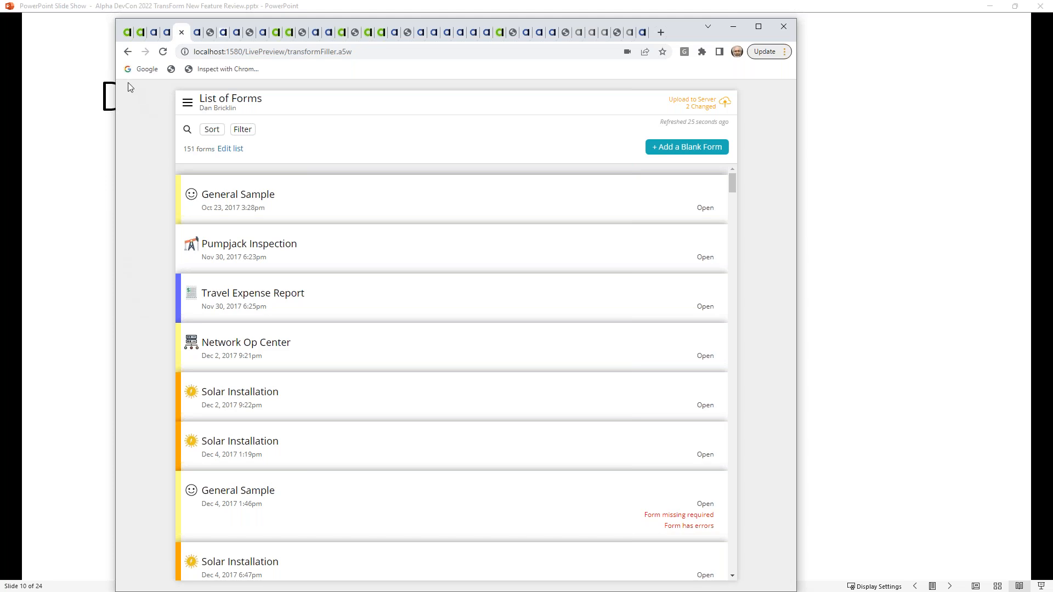
- Switch to the Server Values Test Dashboard, open its filter customization and show the preview's retrieval metrics
mouse_move(141, 36)
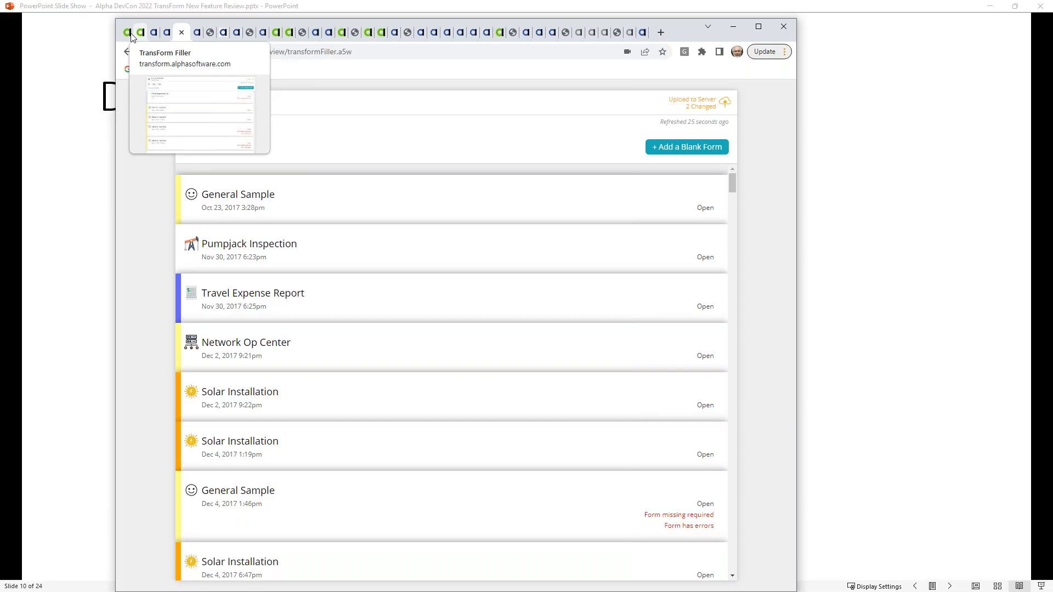
click(128, 35)
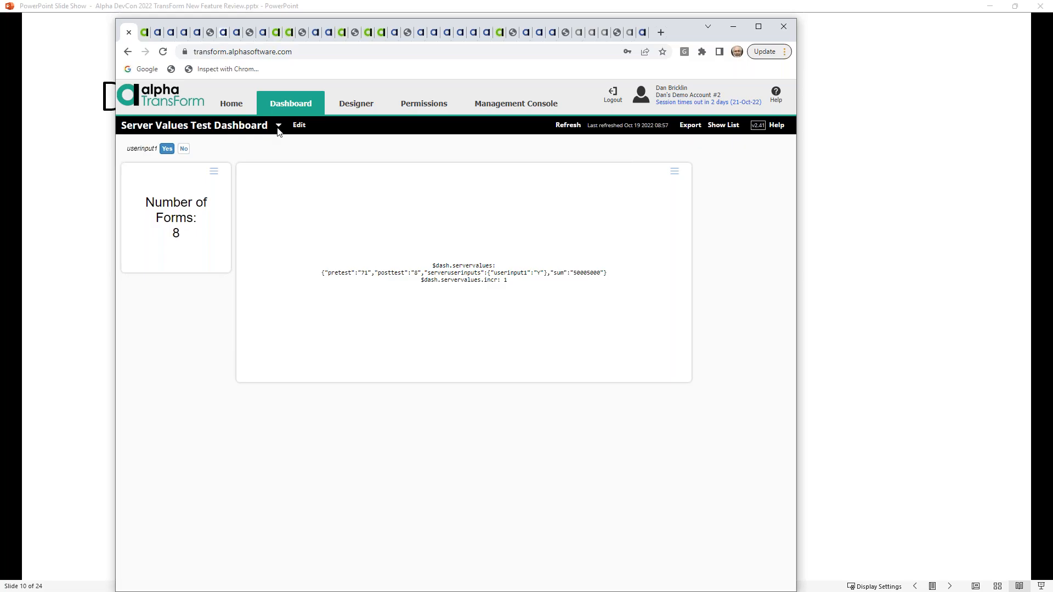
click(299, 125)
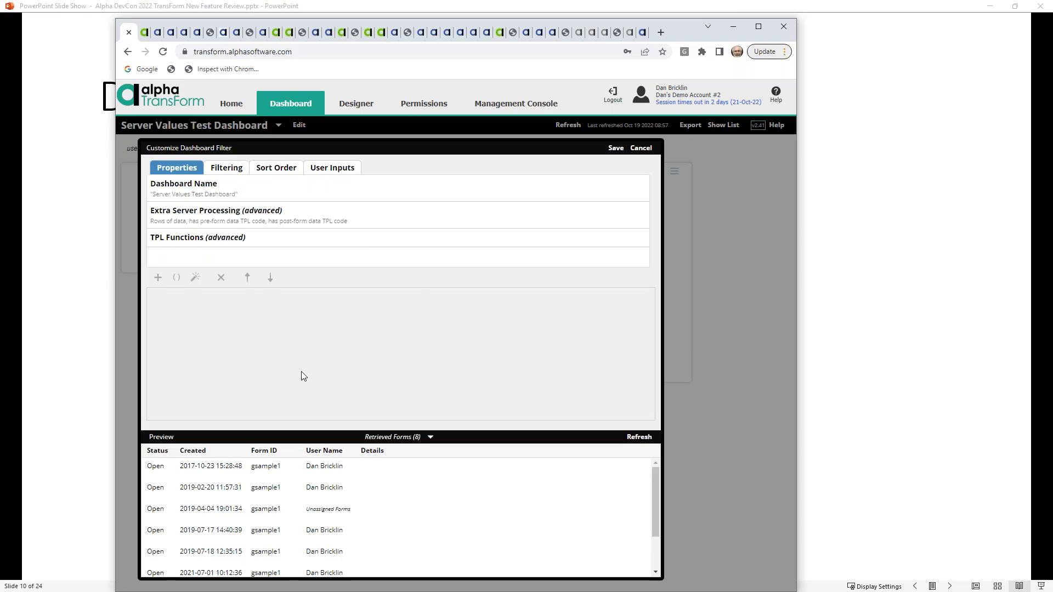
click(431, 438)
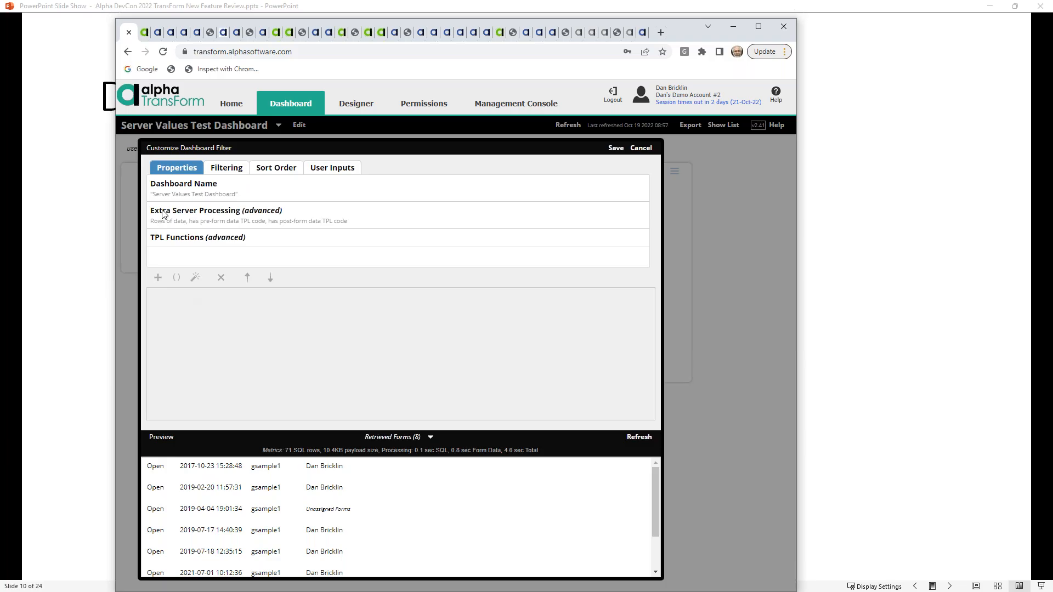
- Examine the settings of the Formdata Value filtering rule based on the General Sample form type
click(222, 168)
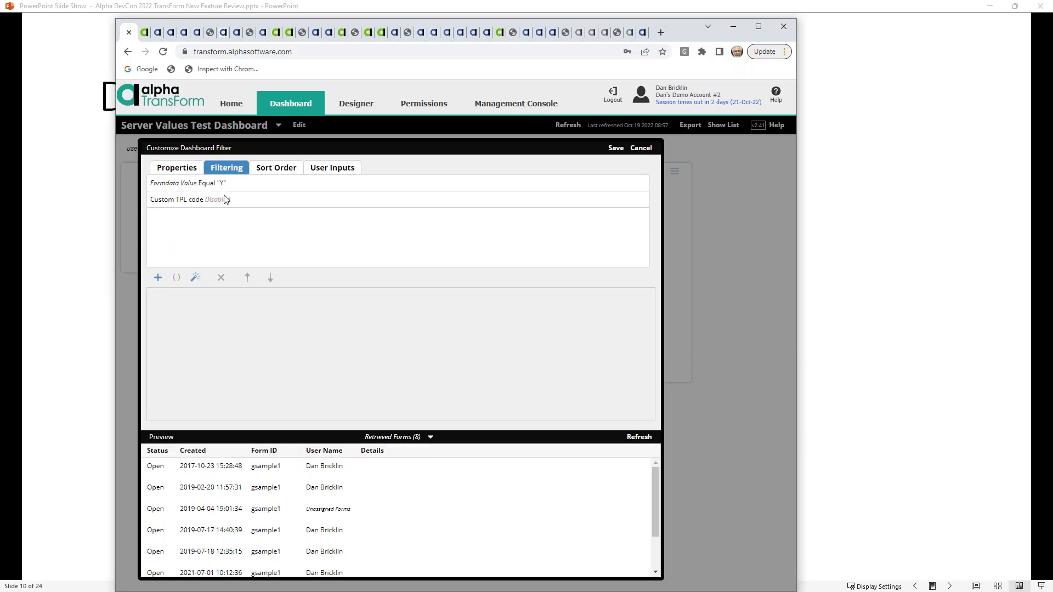
click(192, 186)
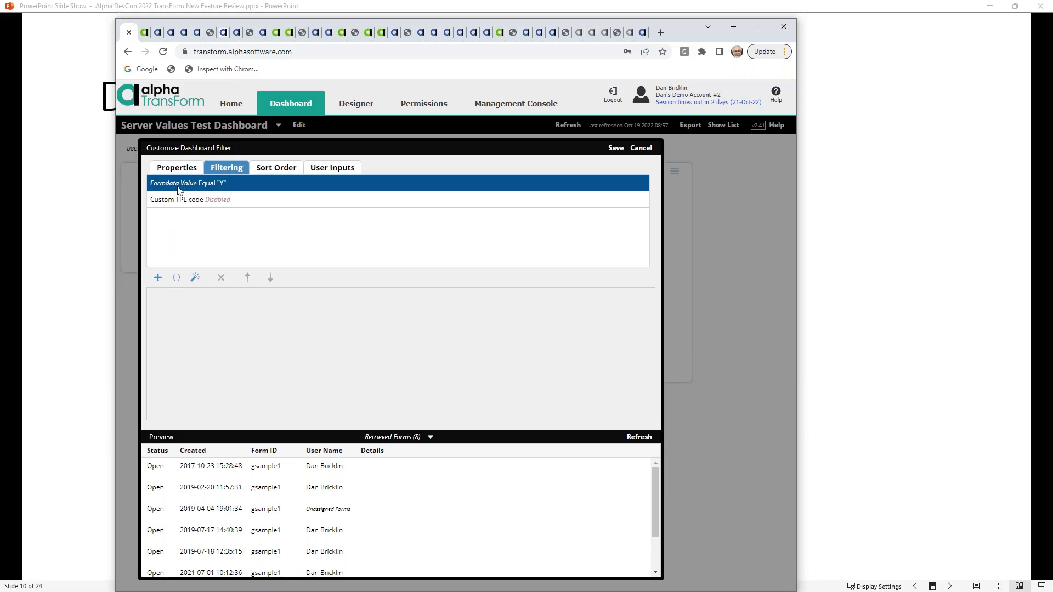
click(200, 186)
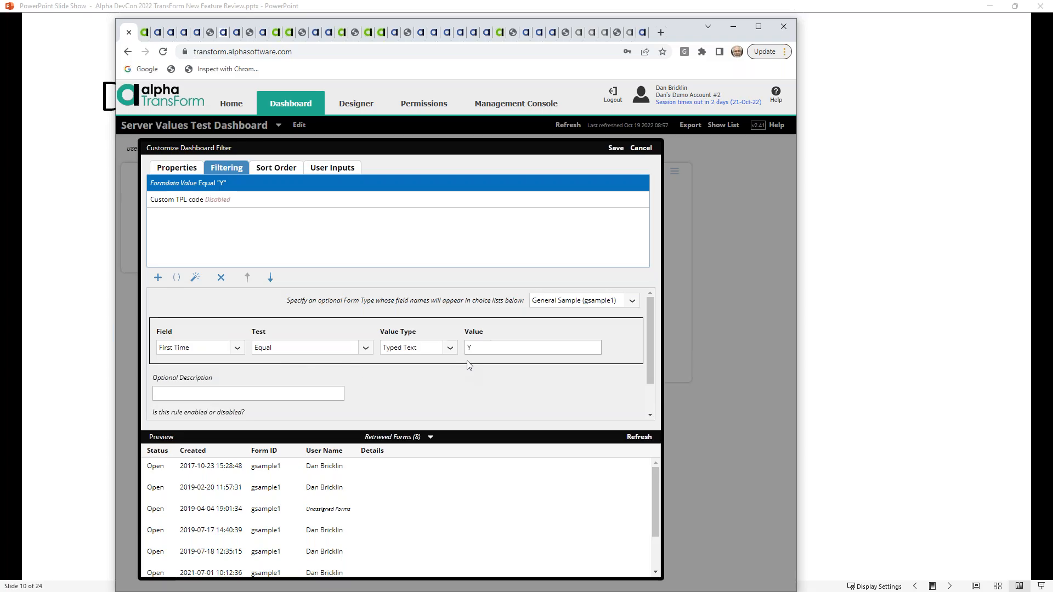
- In the hosted Filler, view the first-time question in a General Sample form, then return to the dashboard filter
click(144, 34)
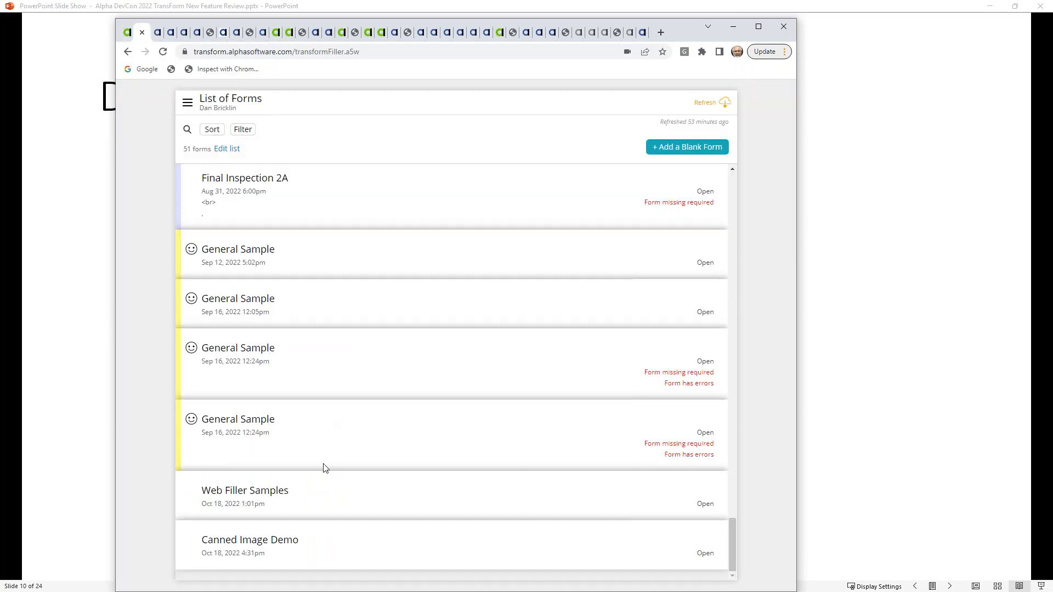
click(346, 421)
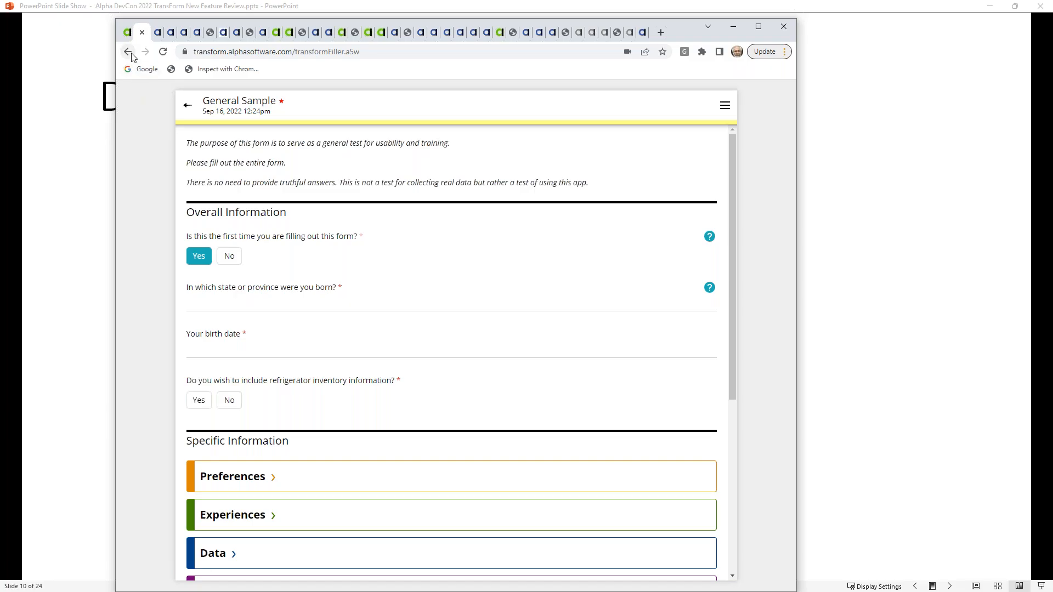
click(187, 108)
click(126, 32)
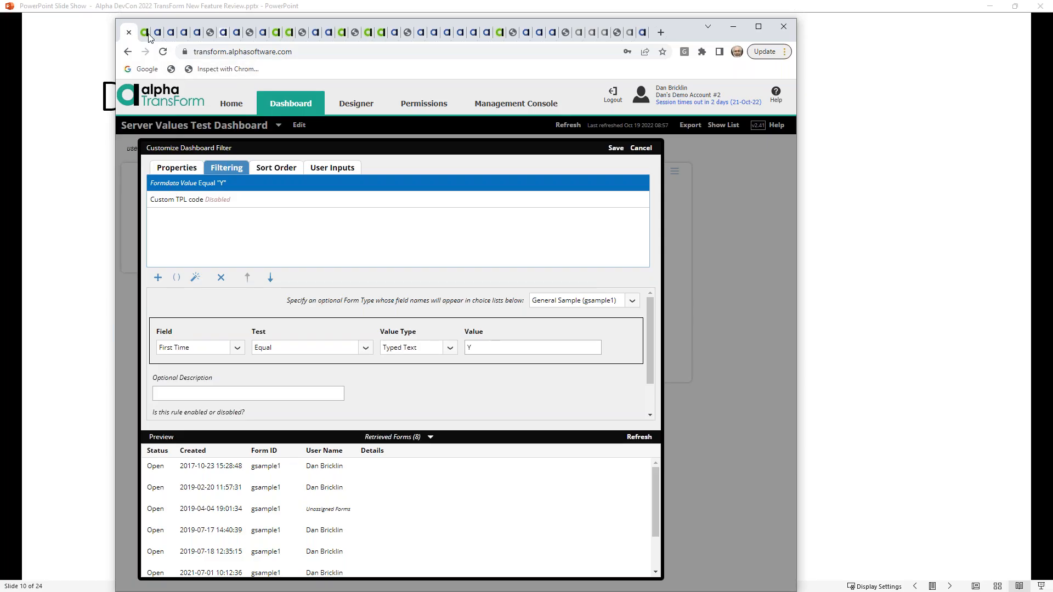
click(183, 34)
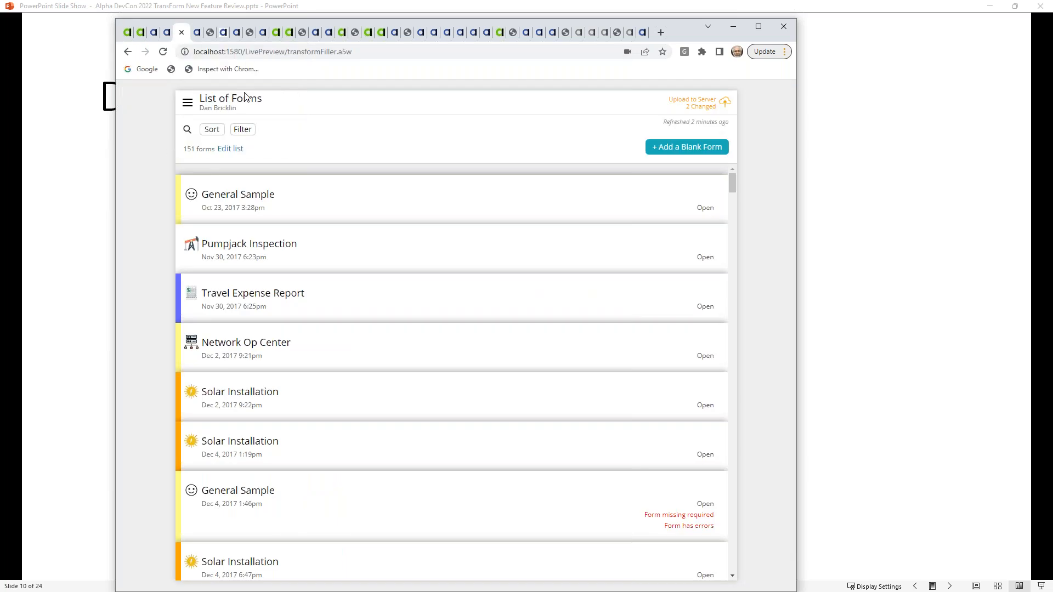
click(145, 70)
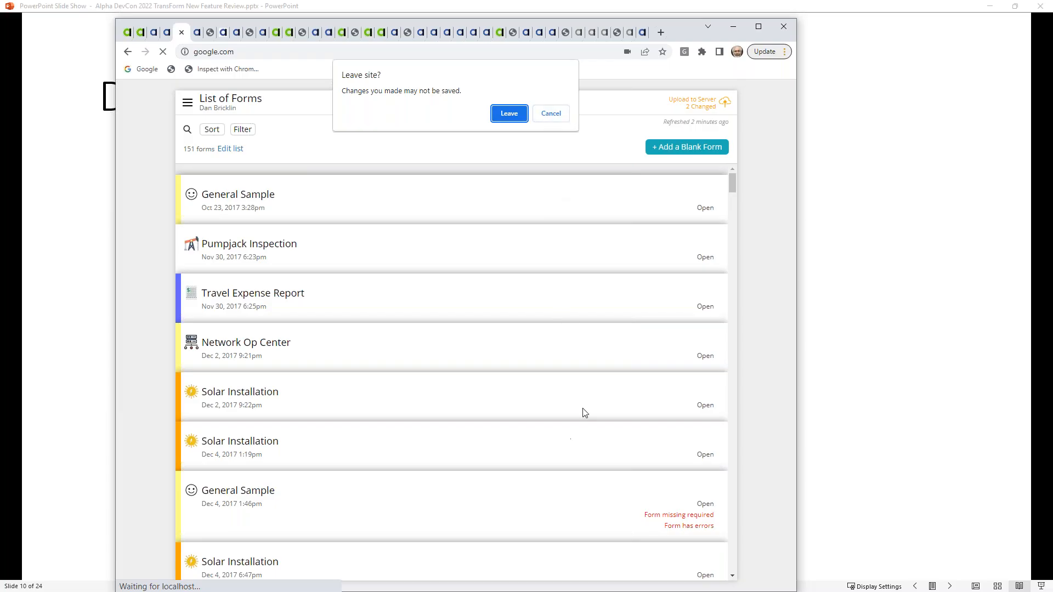
click(551, 113)
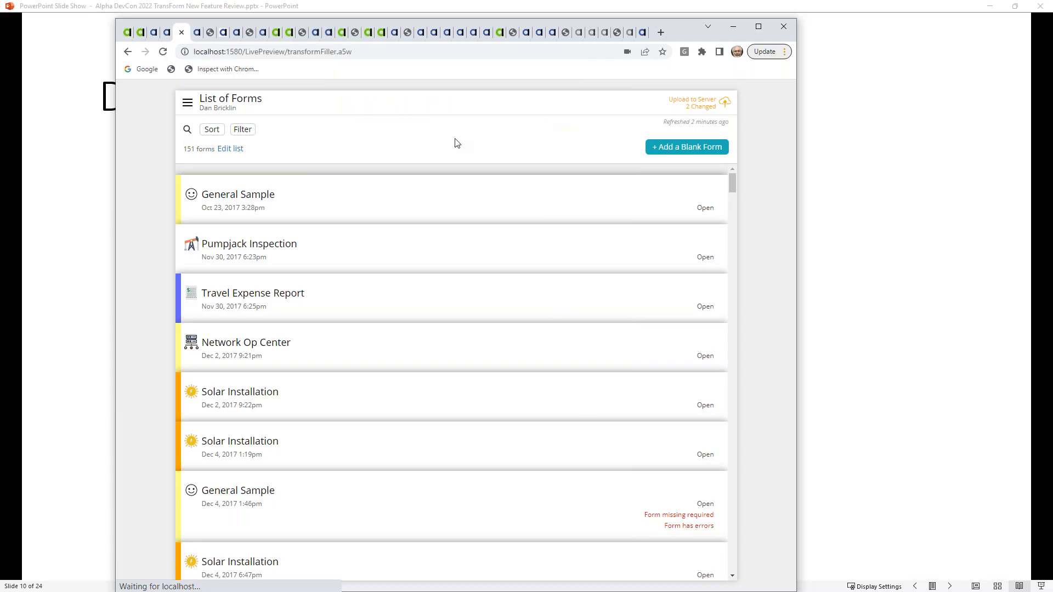
click(126, 34)
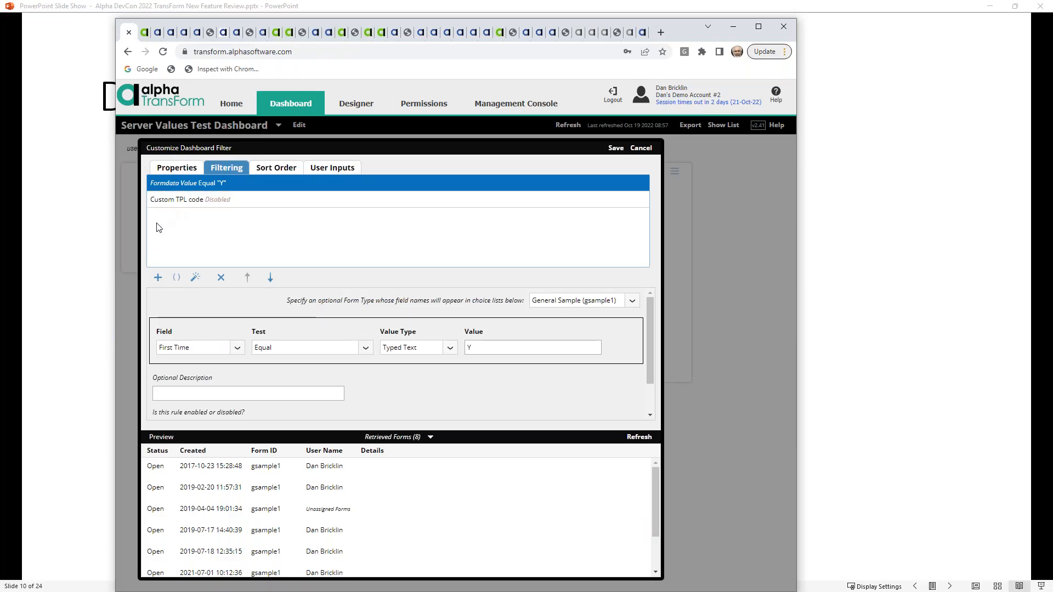
- Enable the custom TPL code filtering rule, refresh the preview and show its retrieval metrics
click(185, 204)
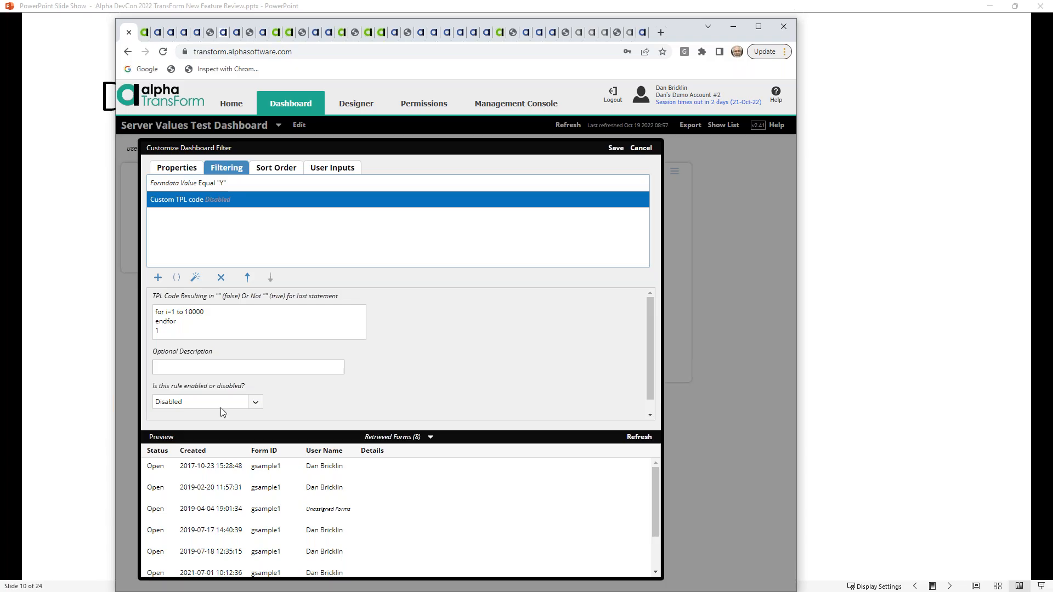
click(256, 403)
click(196, 416)
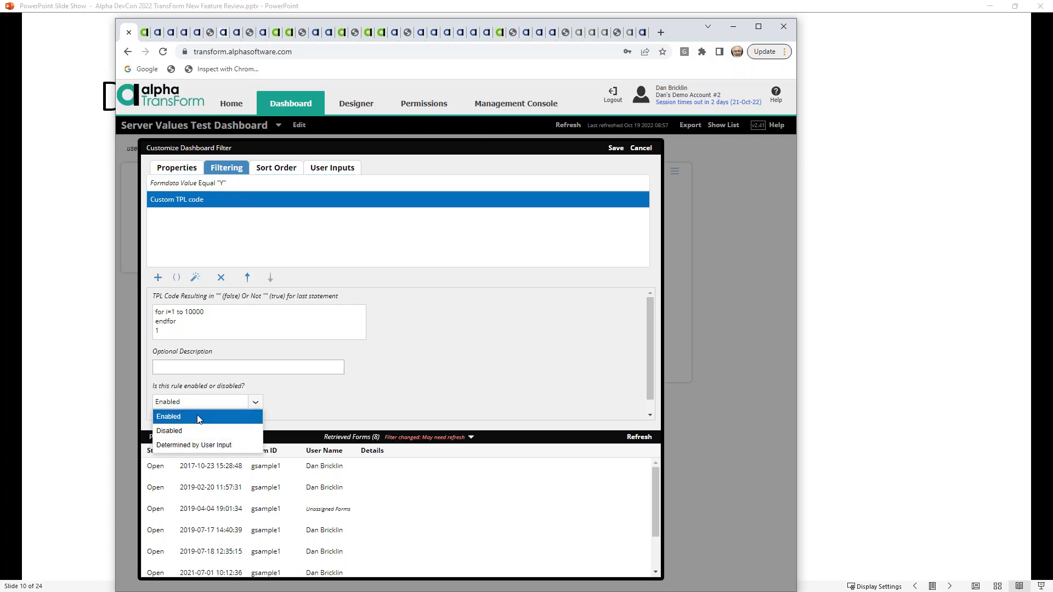
click(637, 437)
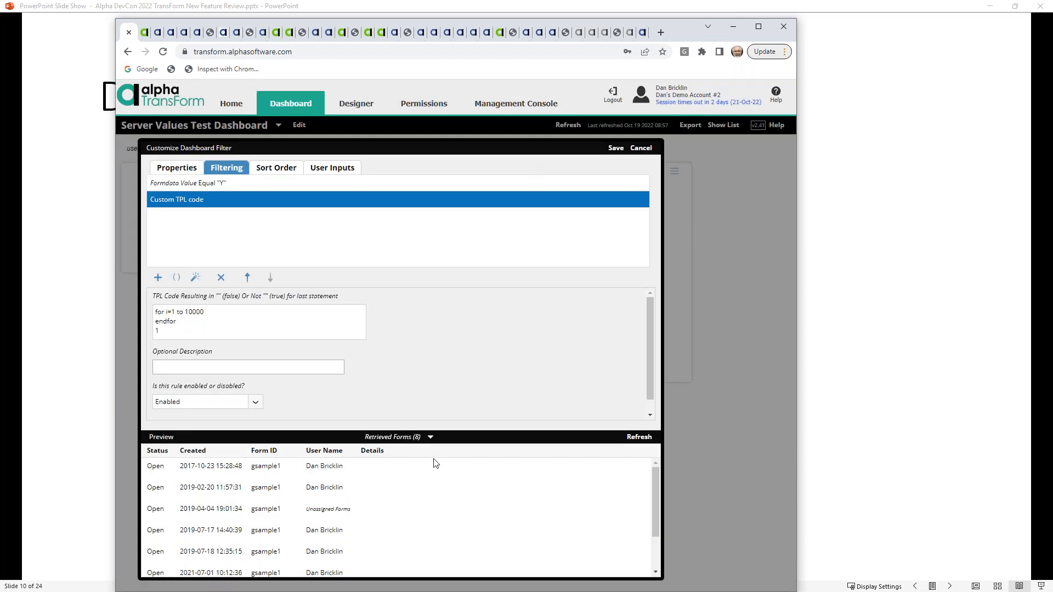
click(430, 437)
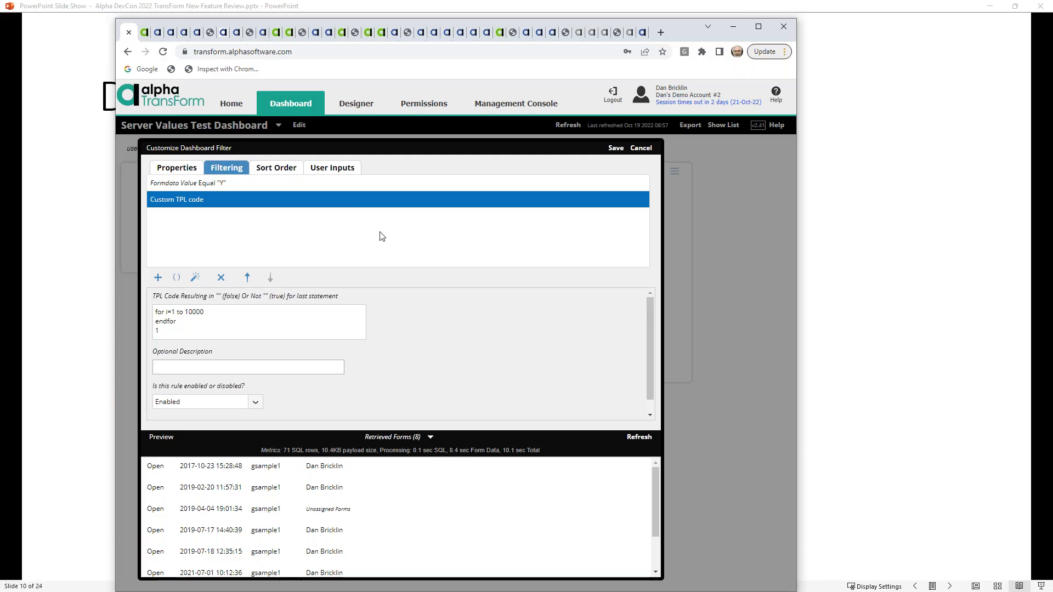
- Refresh the dashboard preview again and set the custom TPL code rule to Disabled
click(639, 438)
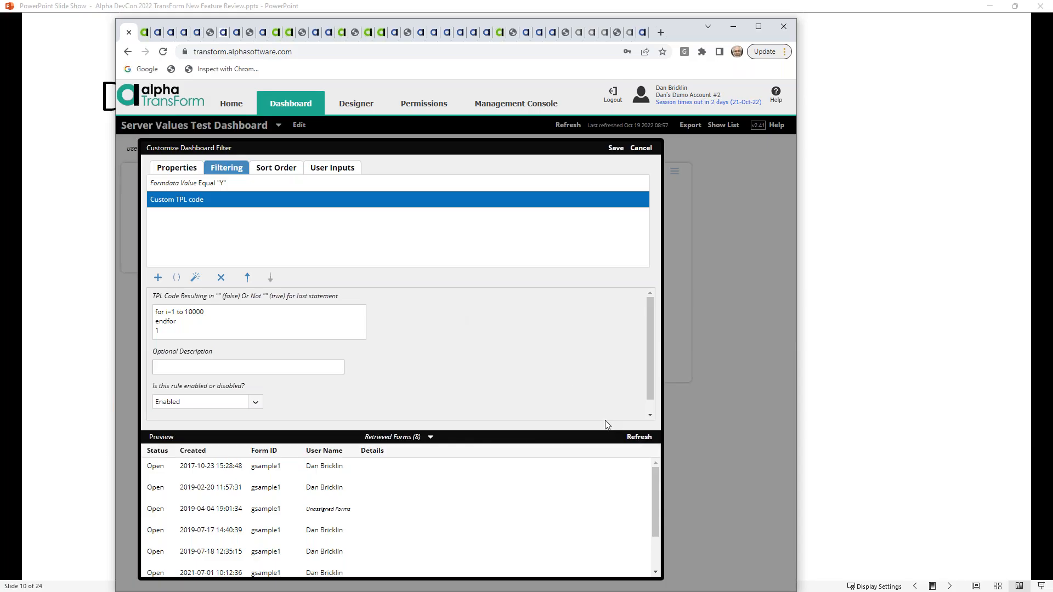
click(635, 437)
click(275, 369)
click(255, 402)
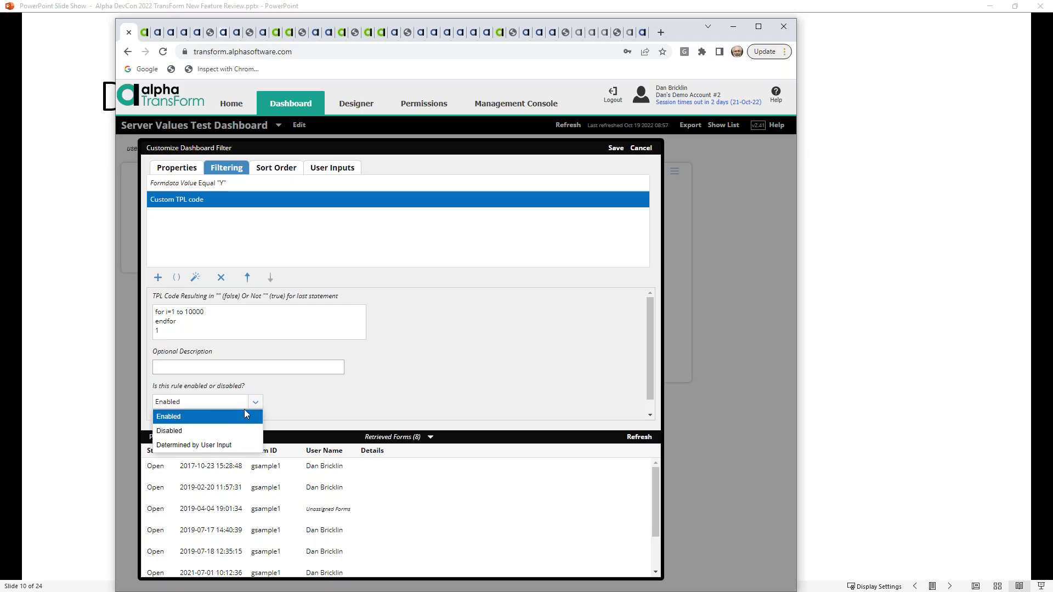
click(215, 431)
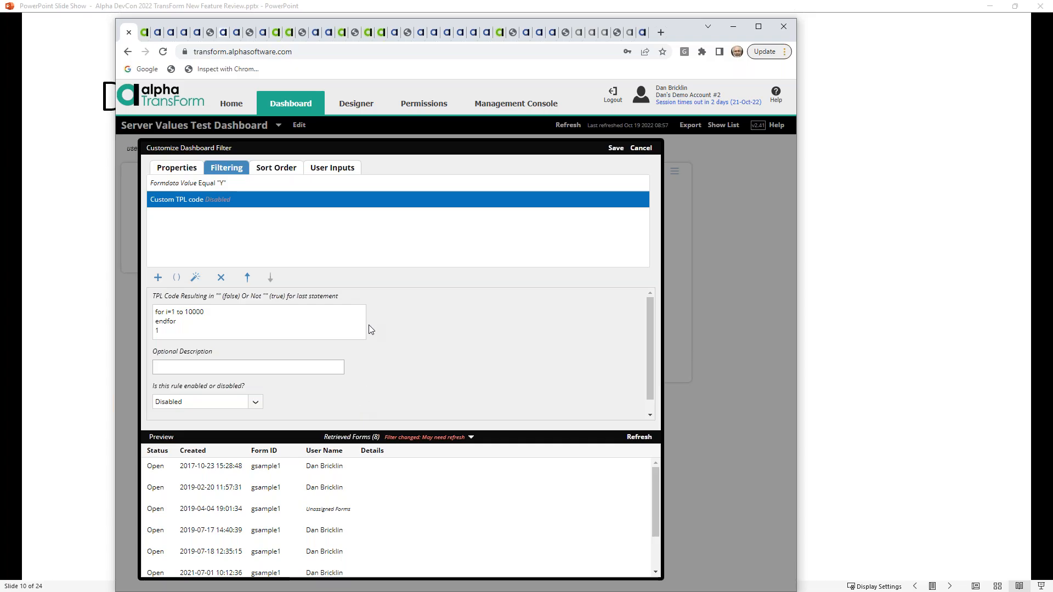
- Examine the Extra Server Processing settings in the dashboard's properties
click(176, 167)
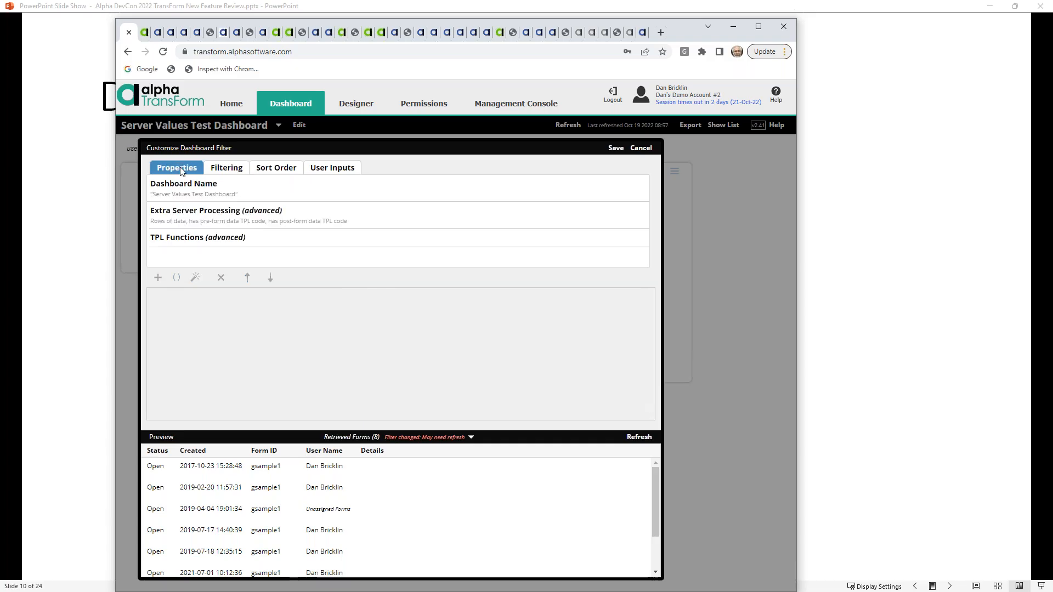
click(384, 217)
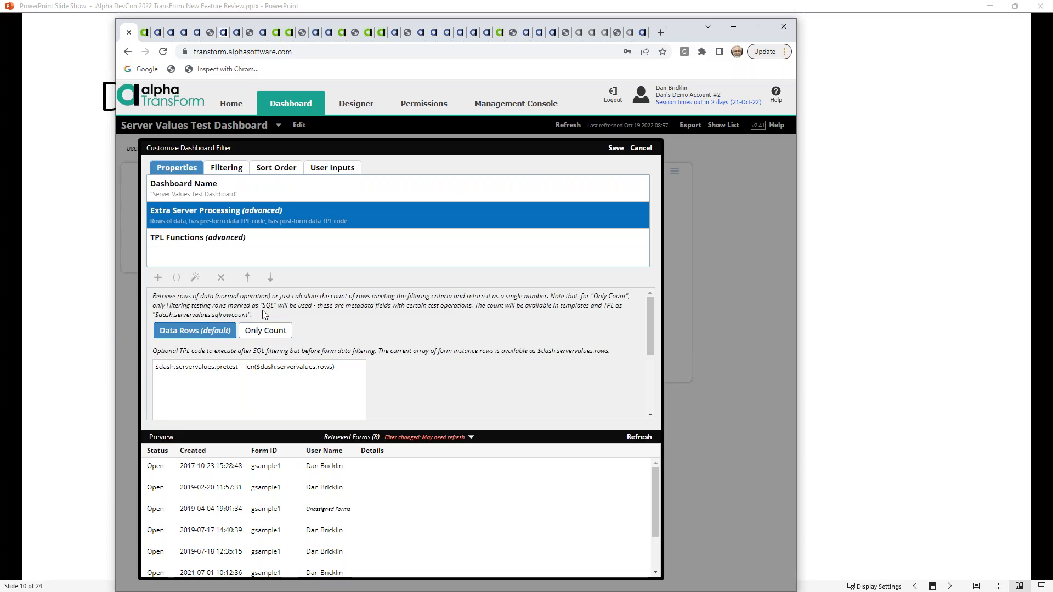
- Add a trial filtering rule testing Status Equal "open" and delete that rule again
click(232, 173)
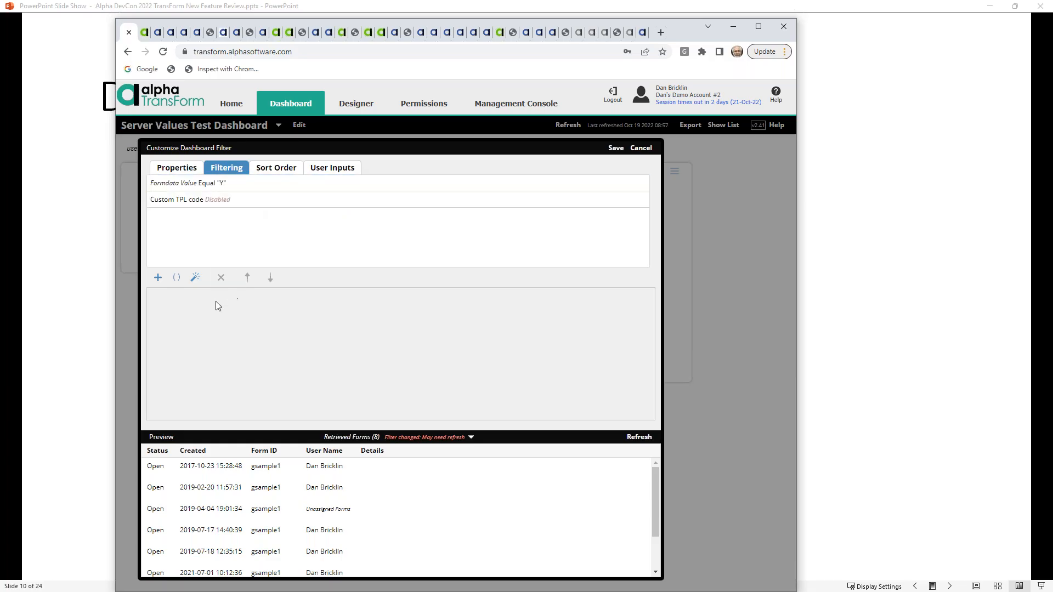
click(159, 278)
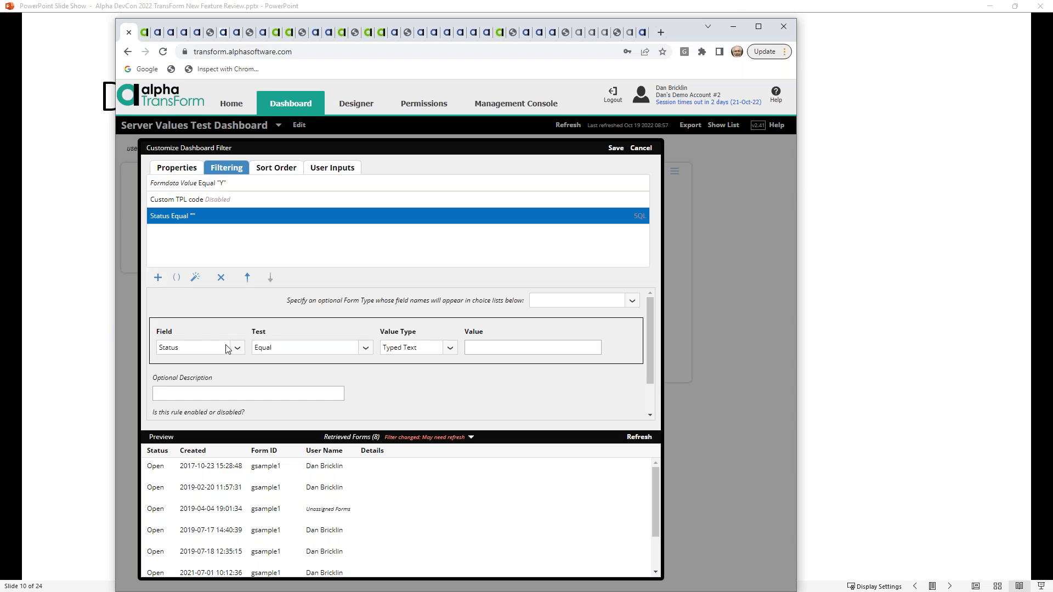
click(500, 349)
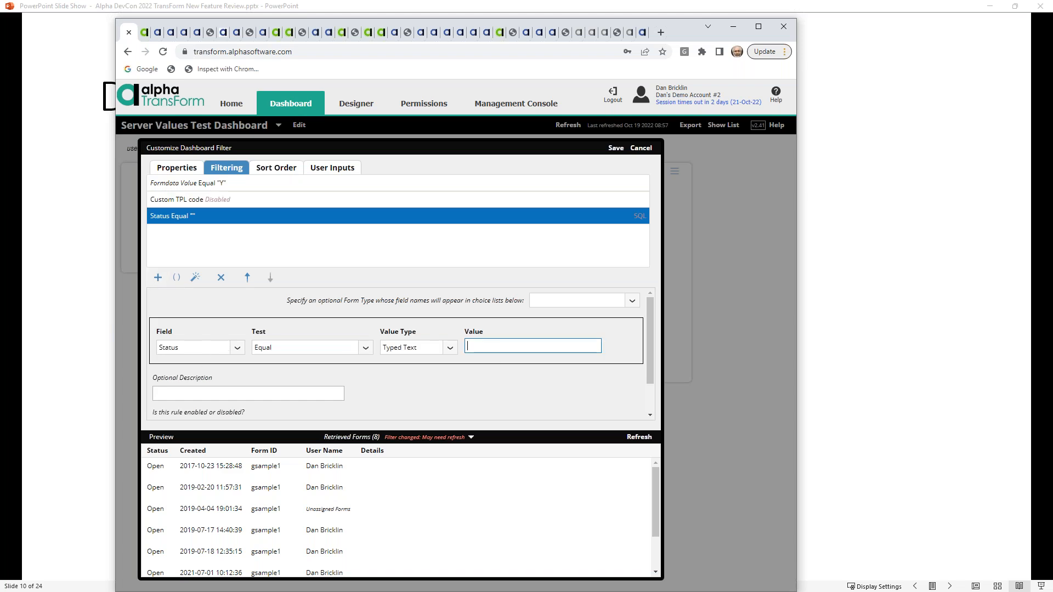
text(open)
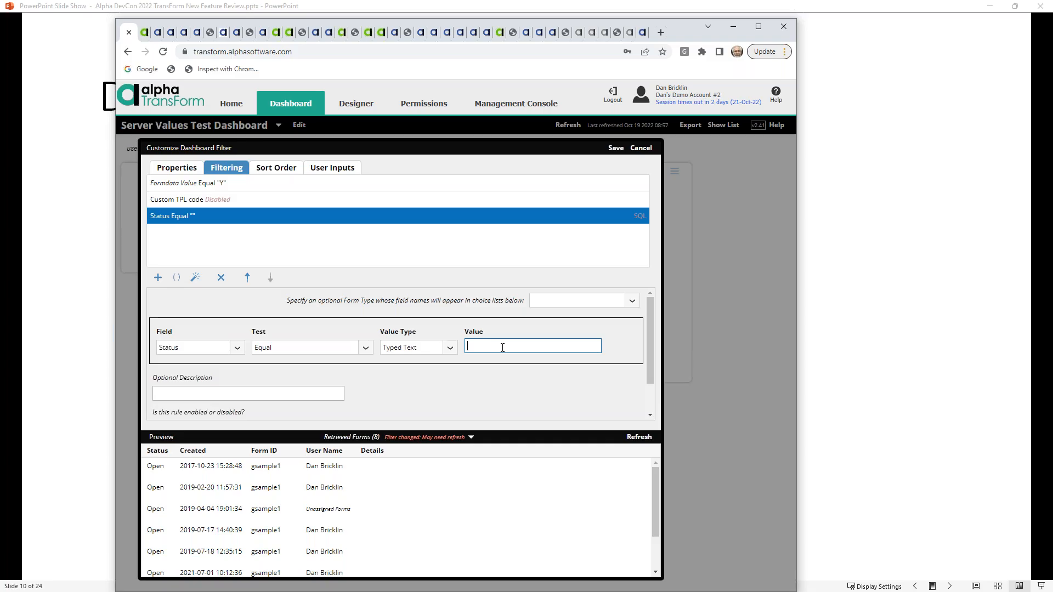
key(Tab)
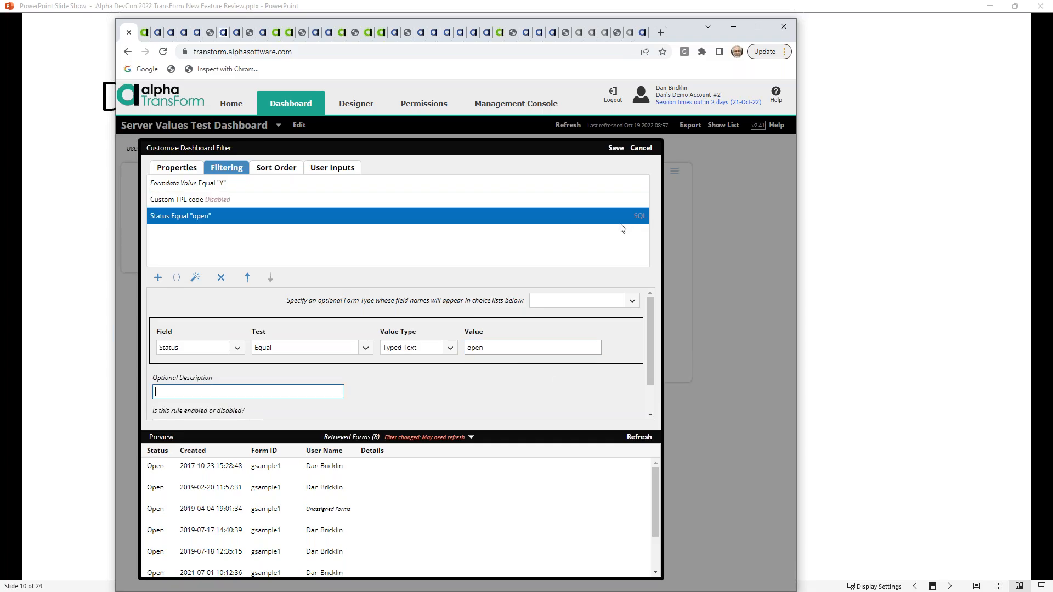
click(558, 205)
click(600, 220)
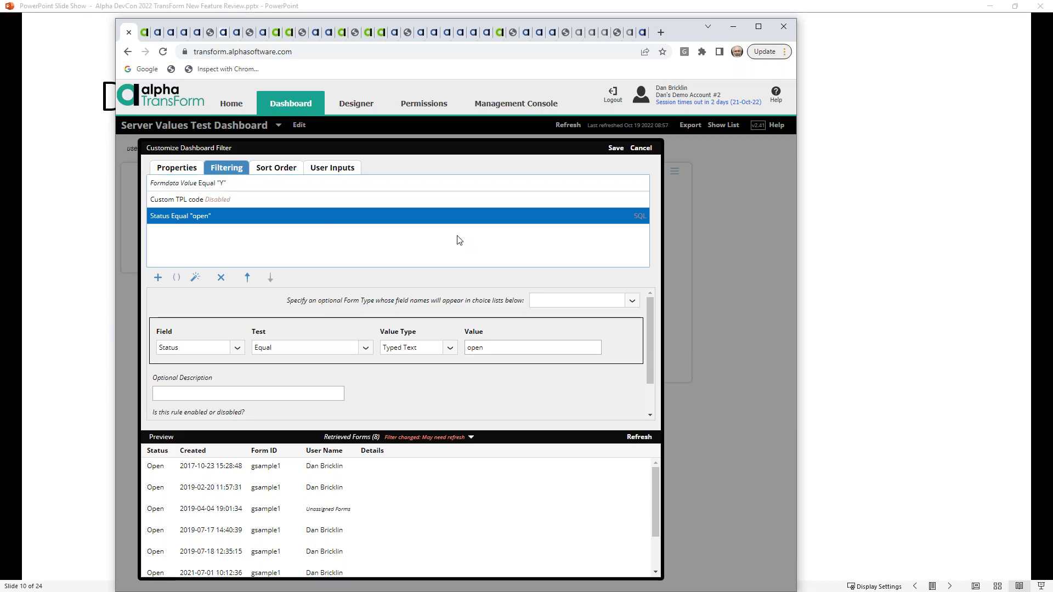
click(219, 279)
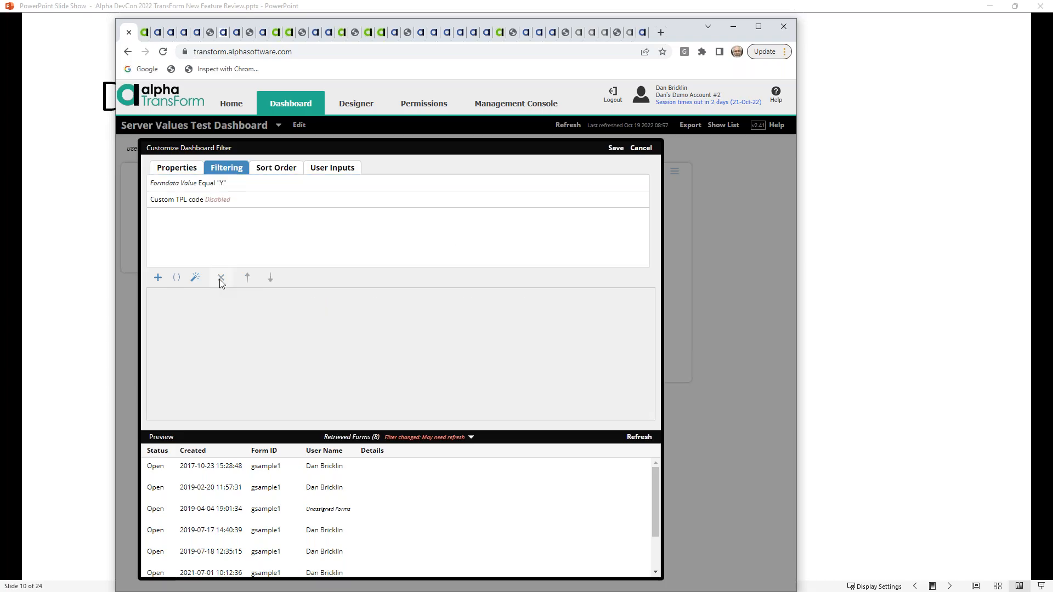
- Review the TPL code run before and after form data filtering in Extra Server Processing, and save the dashboard filter
click(176, 171)
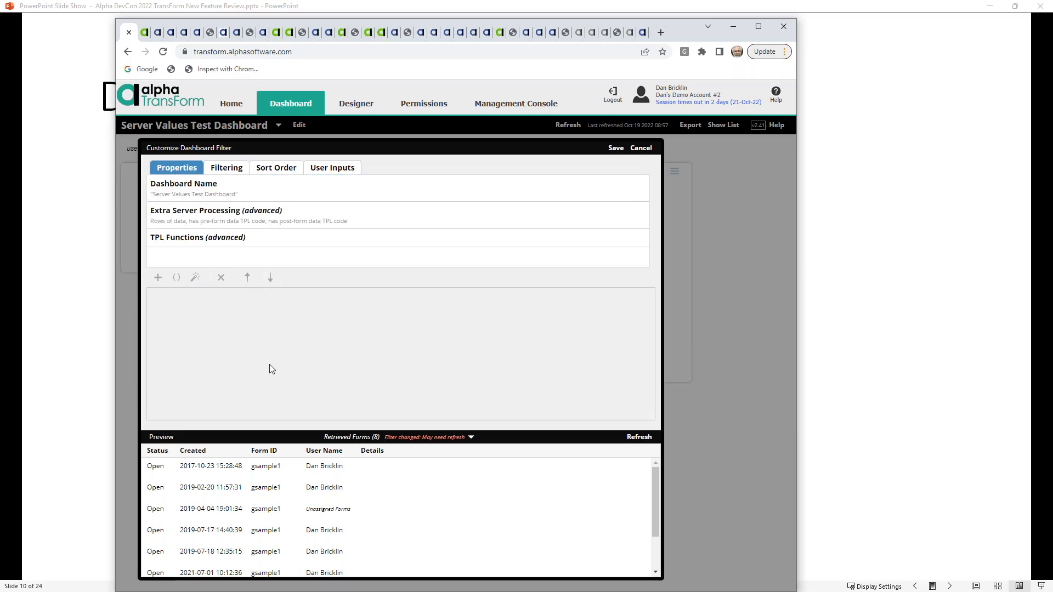
click(223, 216)
scroll(328, 350, down, 1)
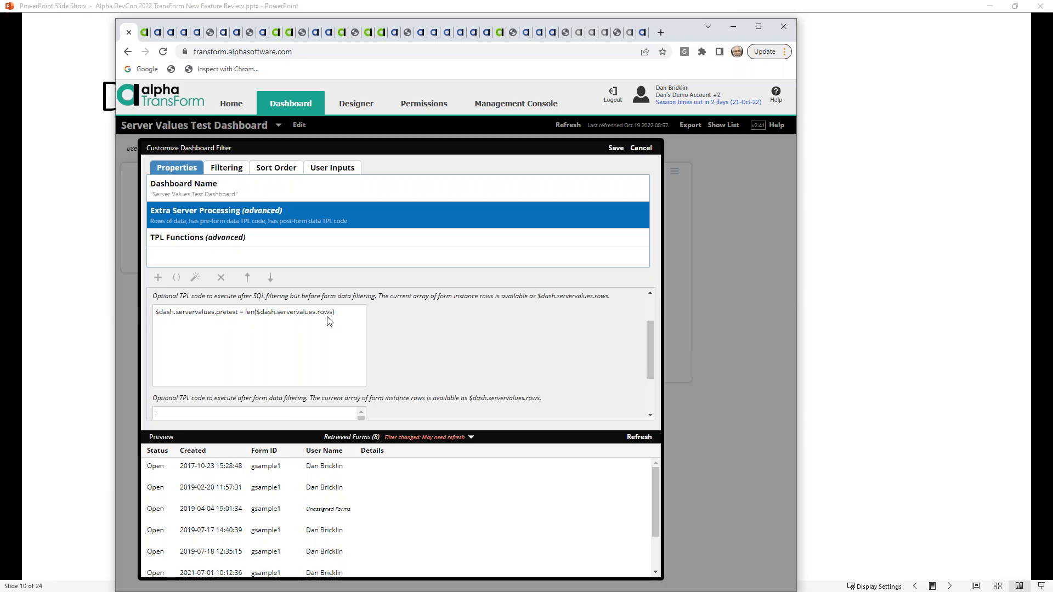
scroll(443, 365, down, 1)
scroll(443, 365, down, 1)
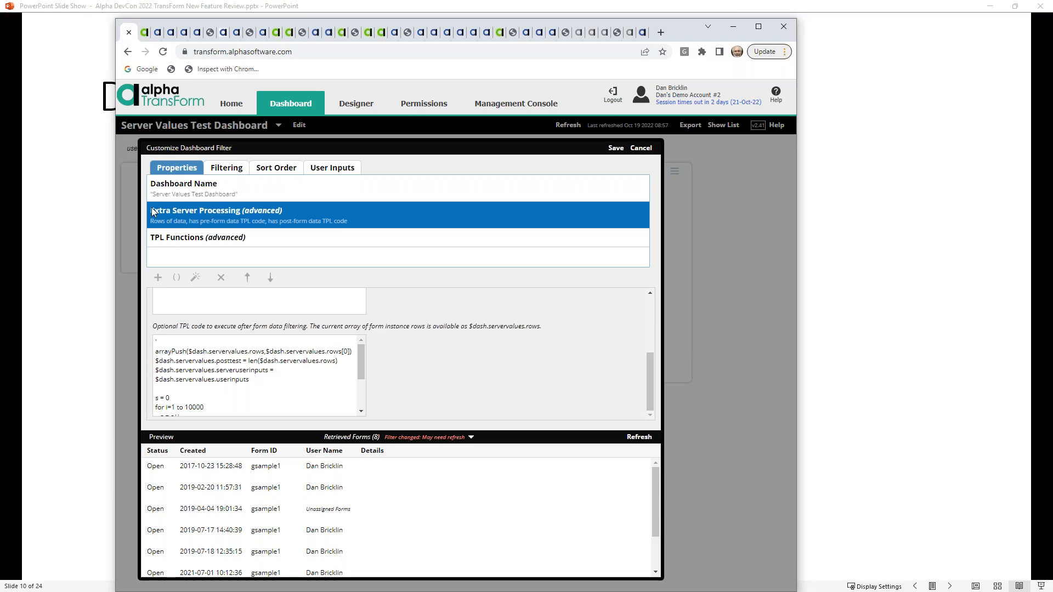
scroll(223, 367, down, 2)
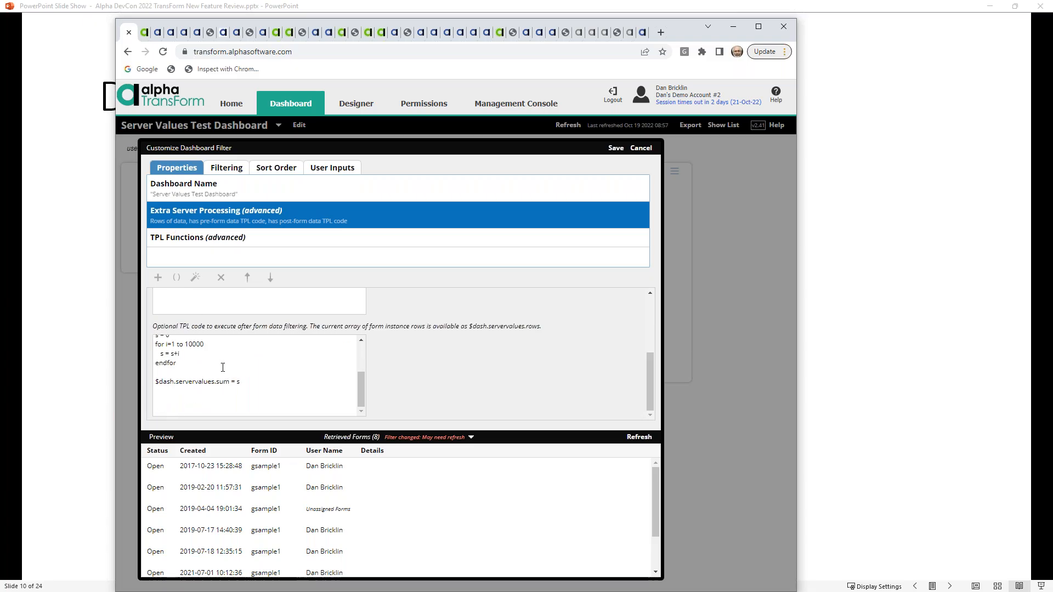
scroll(222, 367, up, 2)
scroll(194, 388, down, 2)
click(613, 153)
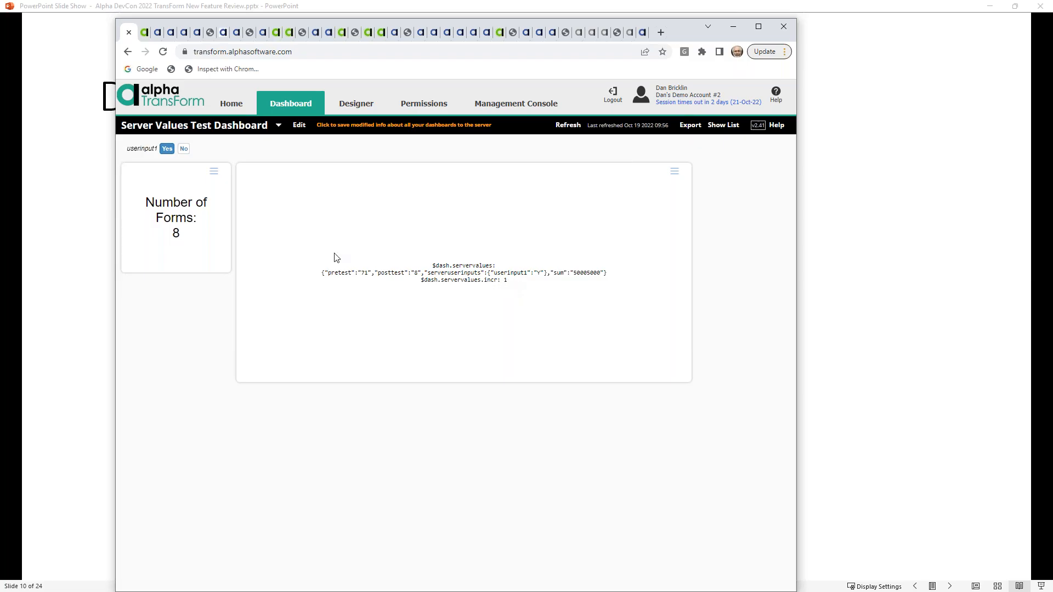
- Inspect the template text of the large server values tile and close its settings without saving
click(675, 172)
click(646, 184)
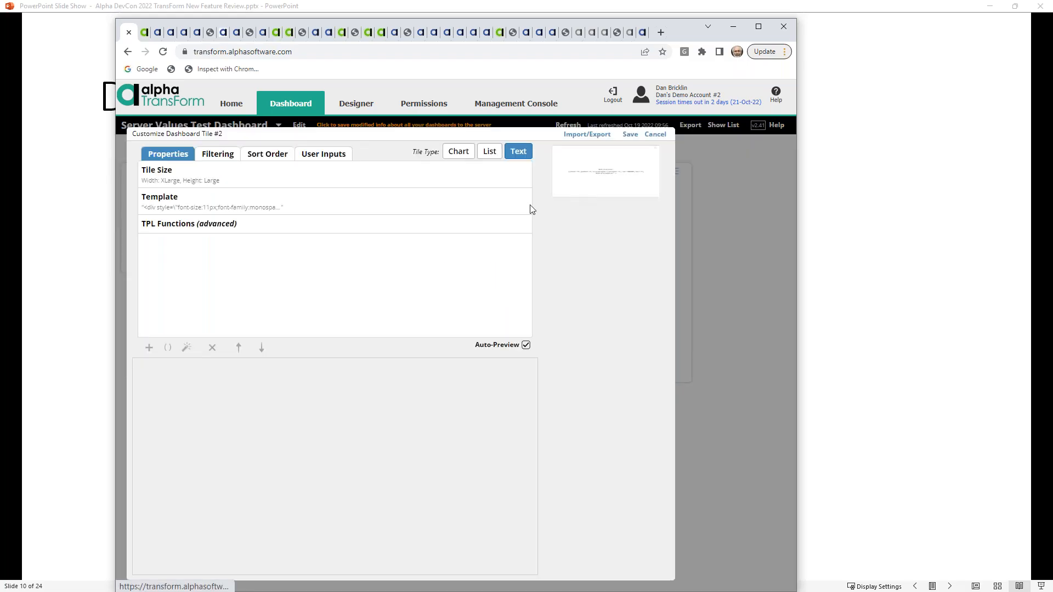
click(263, 212)
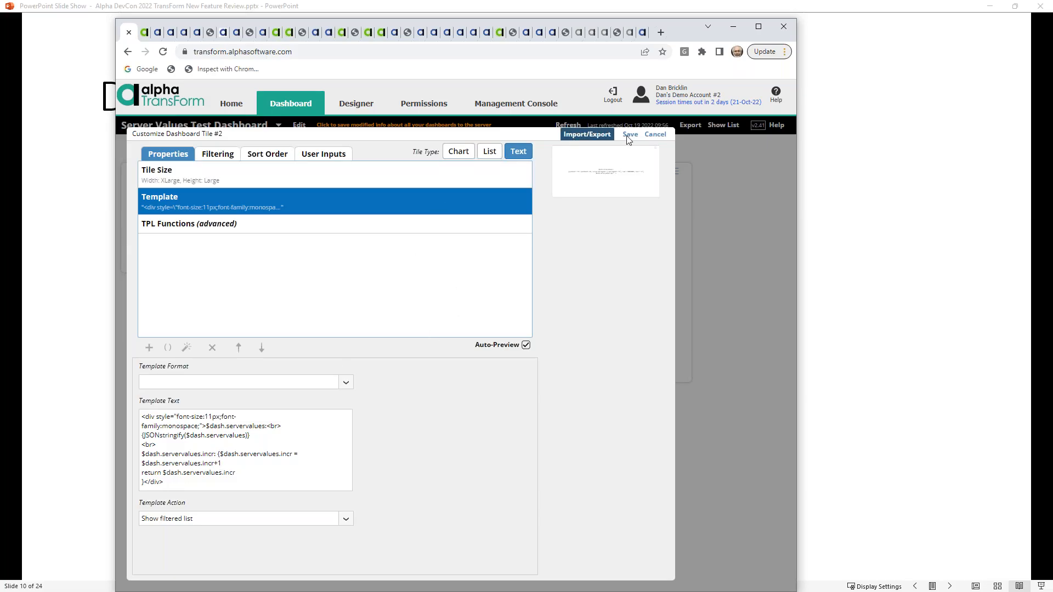
click(657, 135)
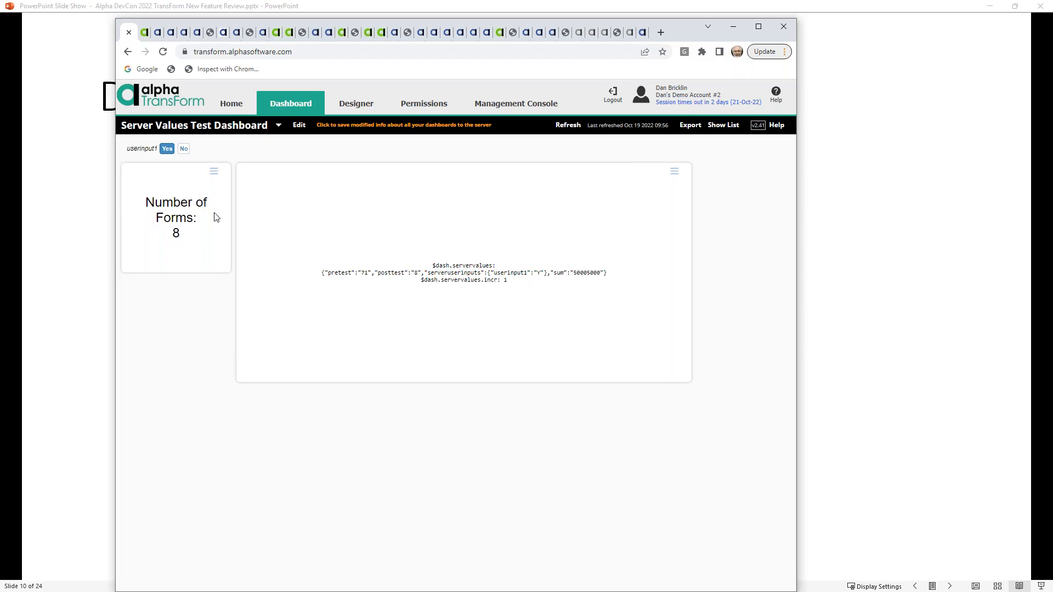
- Switch userinput1 back and forth between Yes and No, leave it at No, and refresh the dashboard
click(182, 150)
click(167, 150)
click(184, 150)
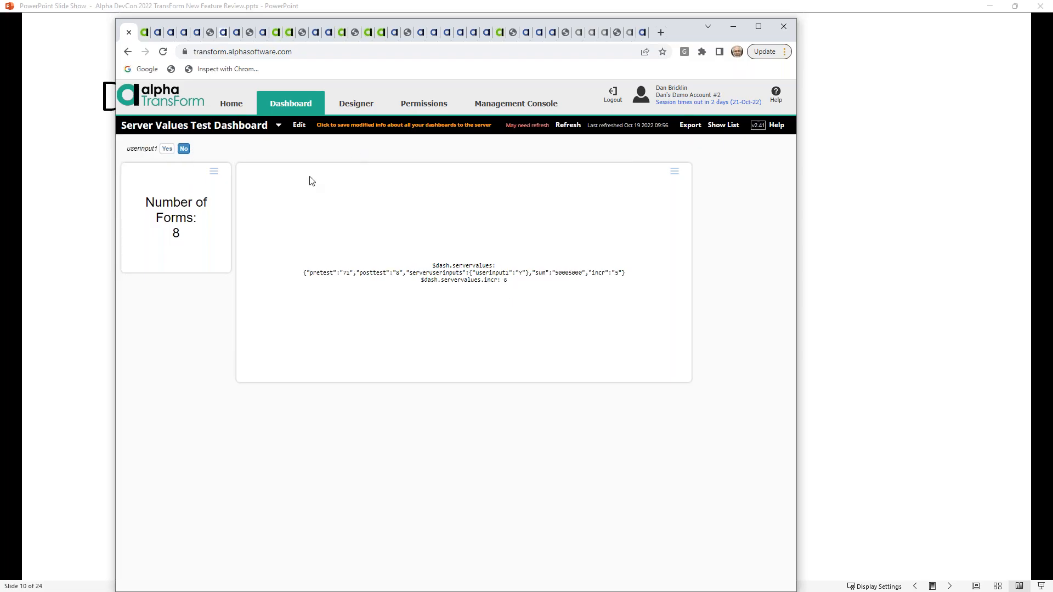
click(165, 149)
click(183, 149)
click(569, 127)
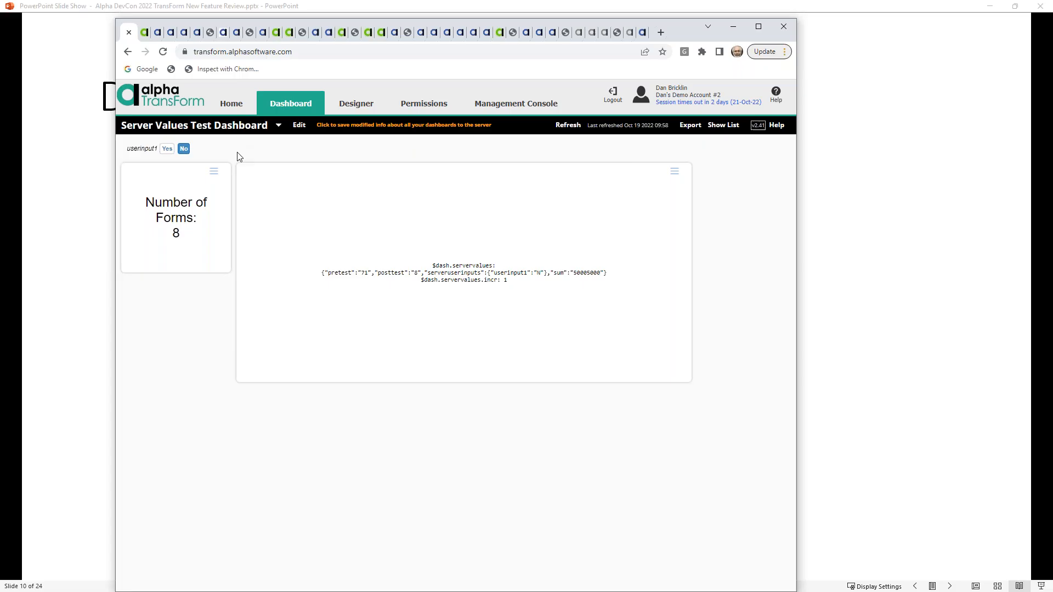
- Check the filtering rules in the dashboard filter settings and close them without saving
click(303, 127)
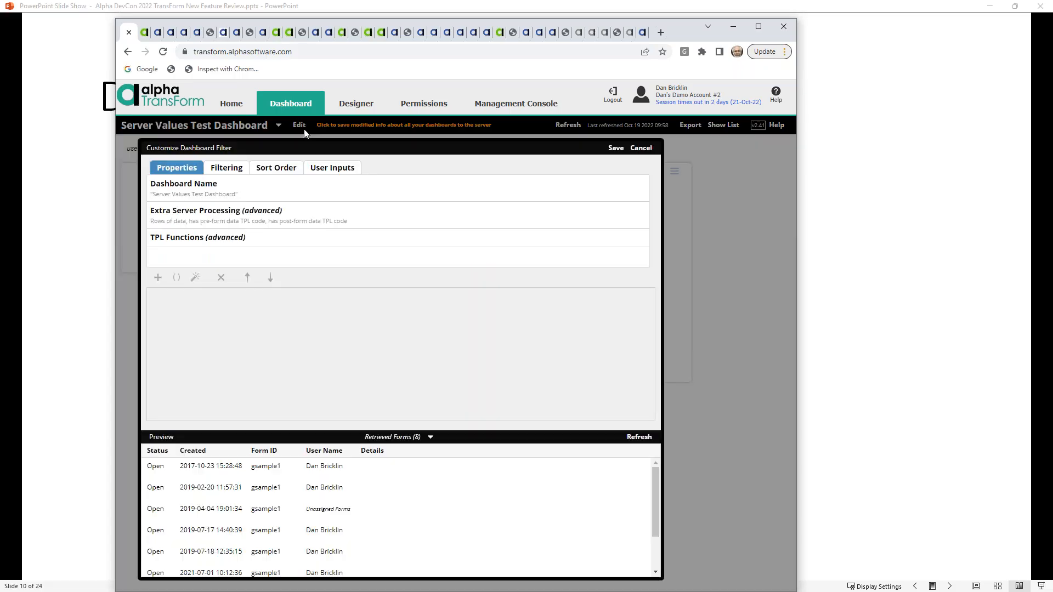
click(226, 167)
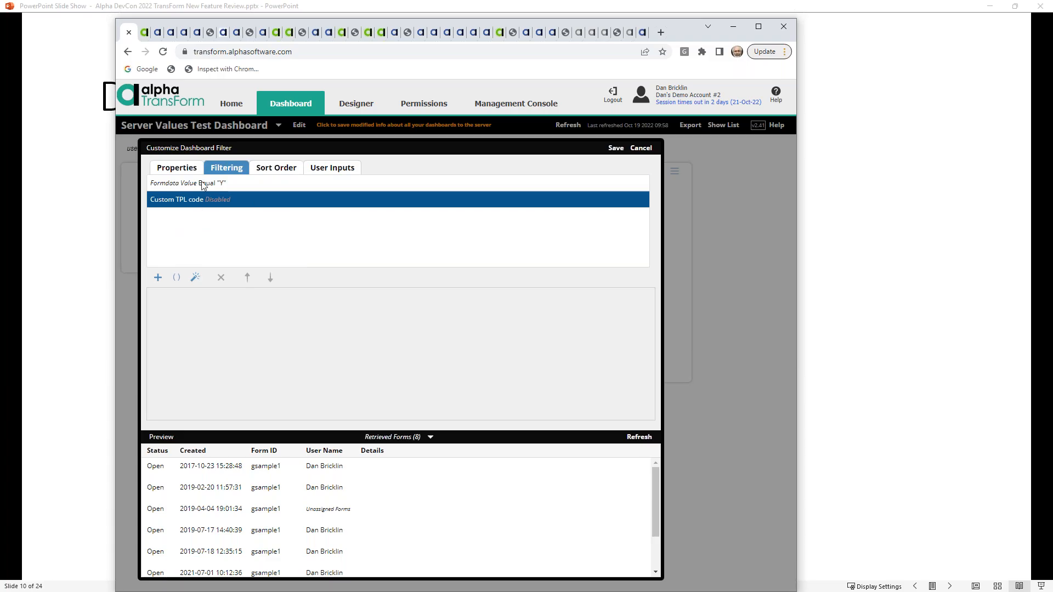
click(642, 149)
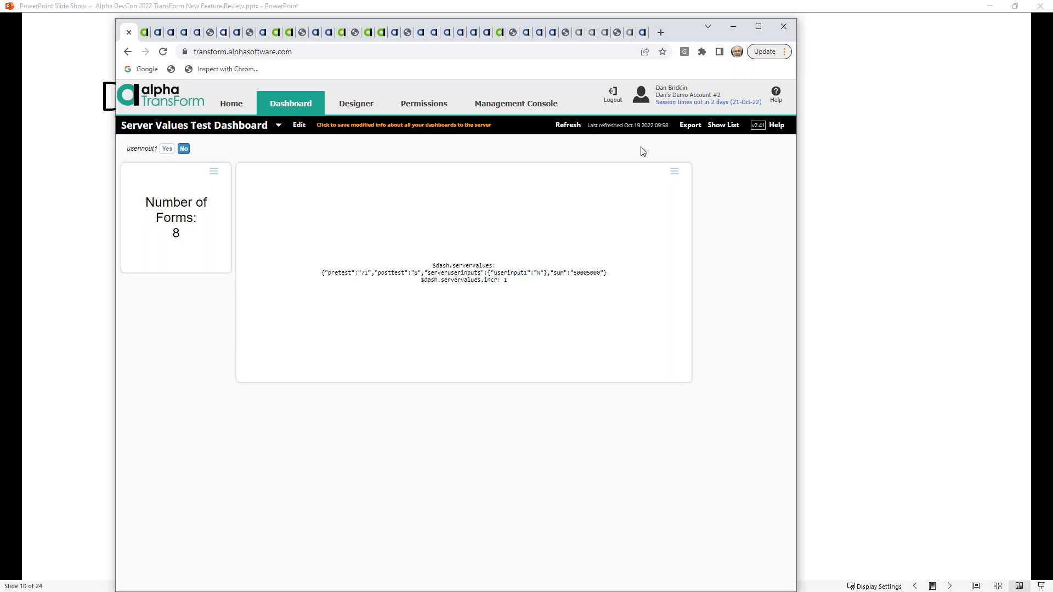